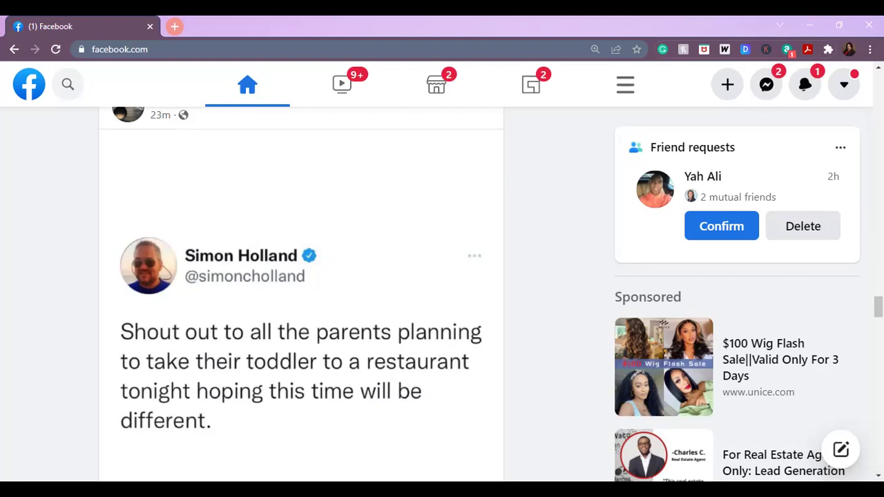
- Scroll back to the top of the Facebook feed and restore the browser window to a smaller size
scroll(301, 294, "up", 20)
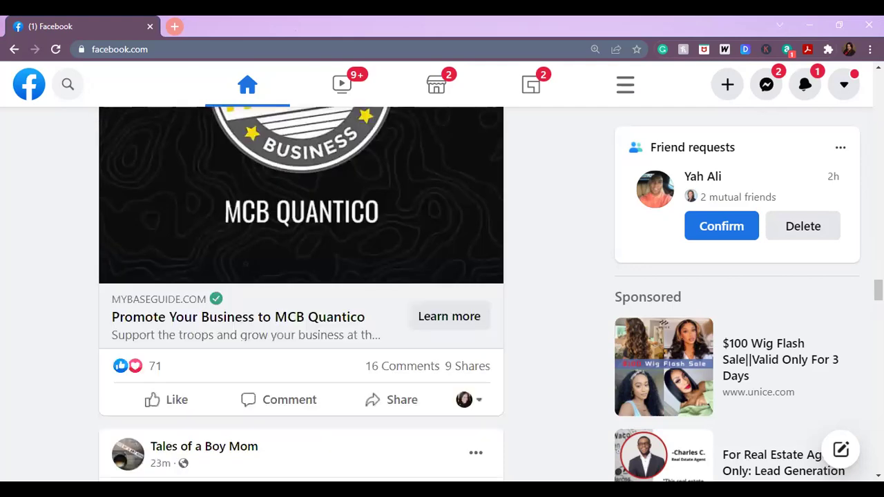
scroll(301, 293, "up", 15)
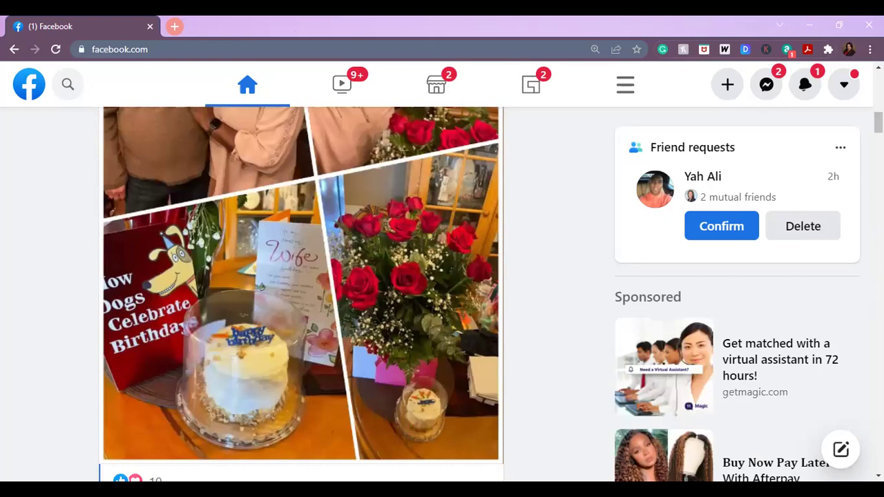
scroll(302, 294, "up", 10)
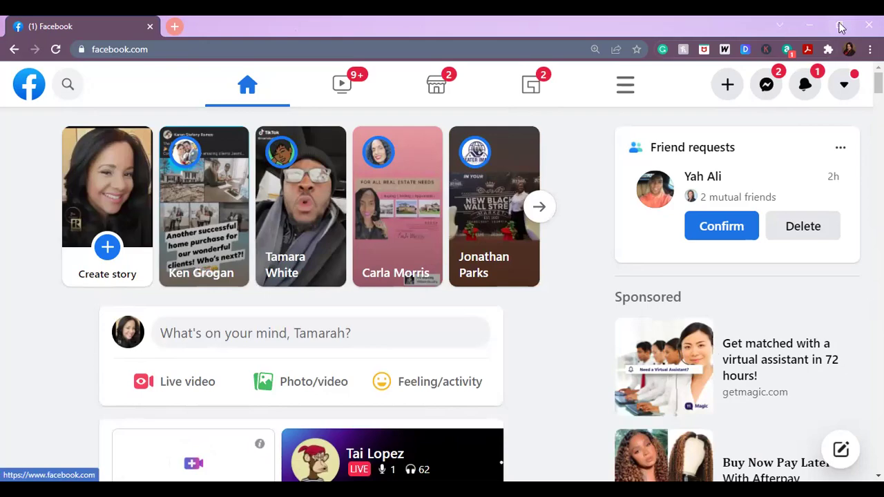
left_click(840, 27)
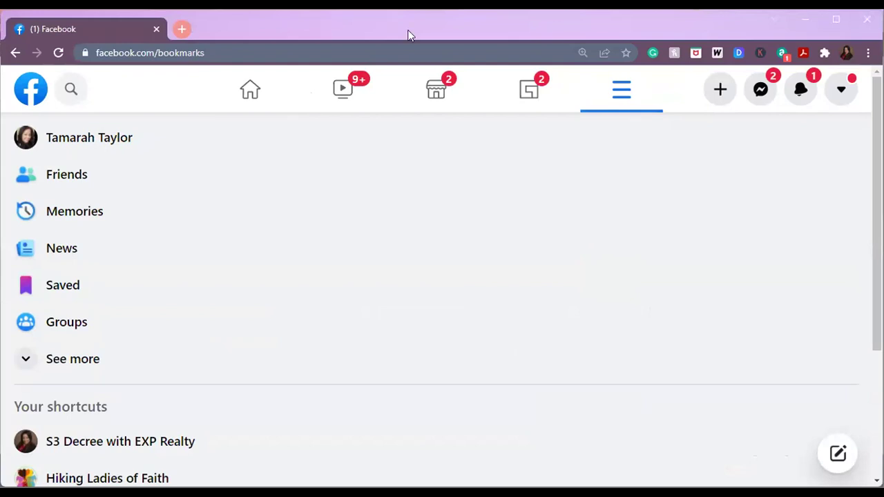
- Expand the Facebook menu with See more and go to Ads Manager's Campaigns page
left_click(59, 364)
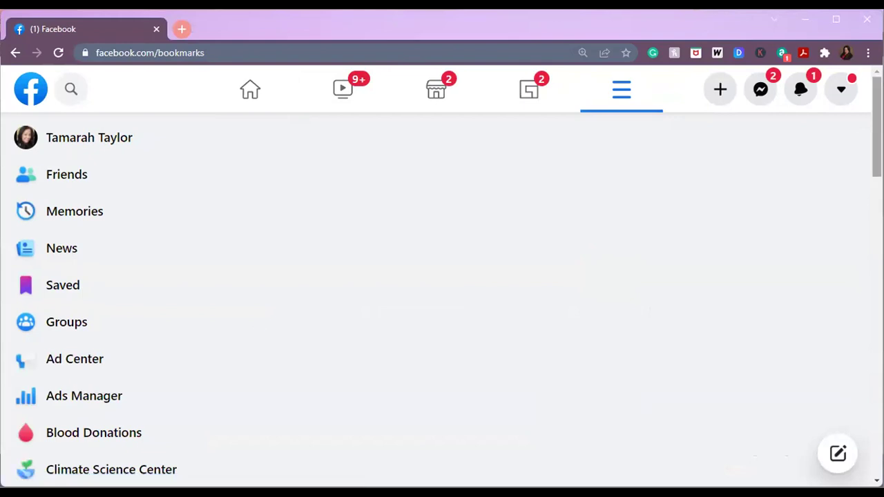
scroll(442, 297, "down", 1)
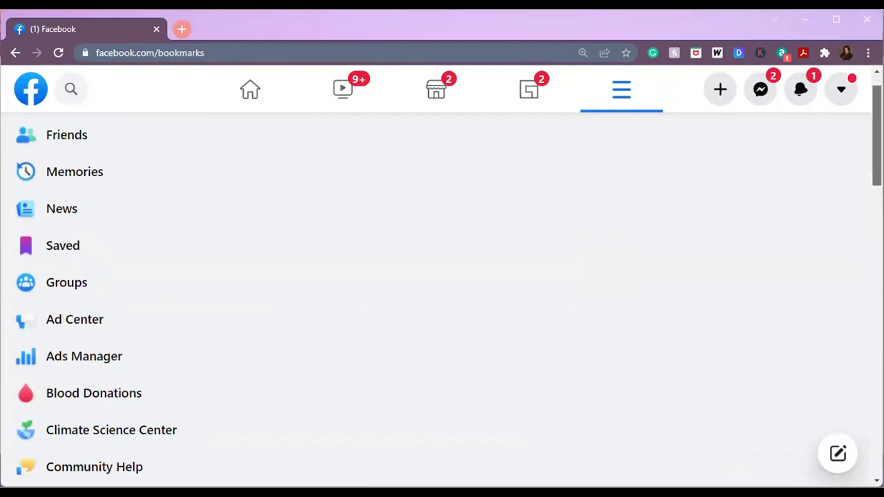
left_click(47, 354)
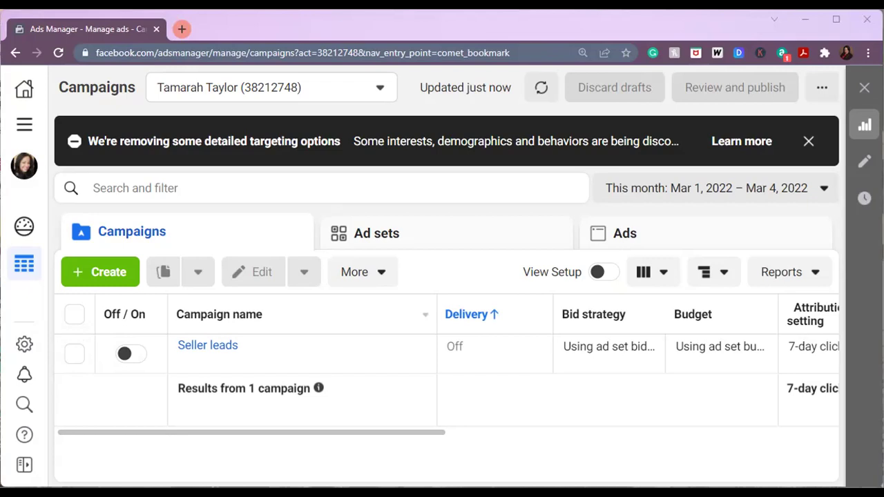
- Check the switchable ad accounts, then reach Business settings through the All tools menu
left_click(379, 92)
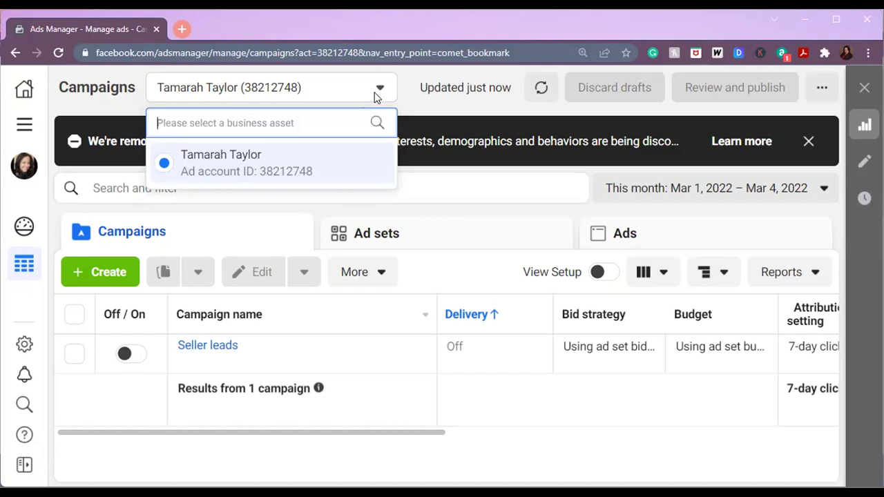
left_click(25, 126)
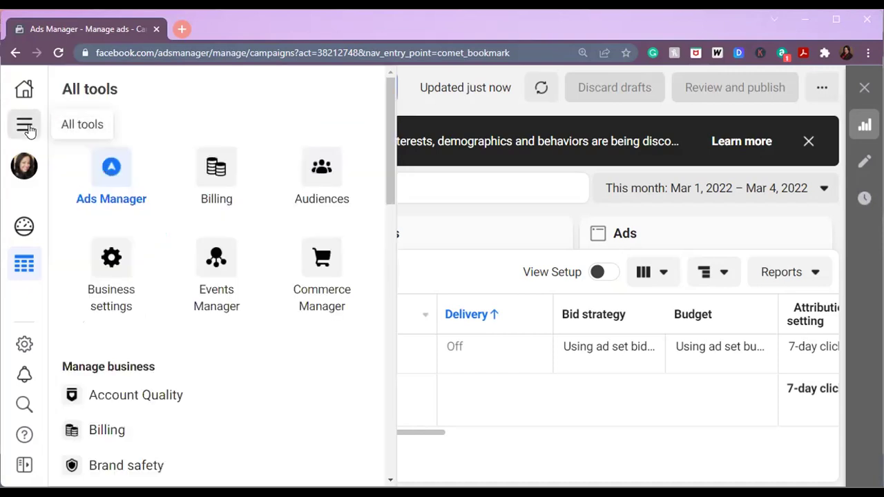
left_click(113, 259)
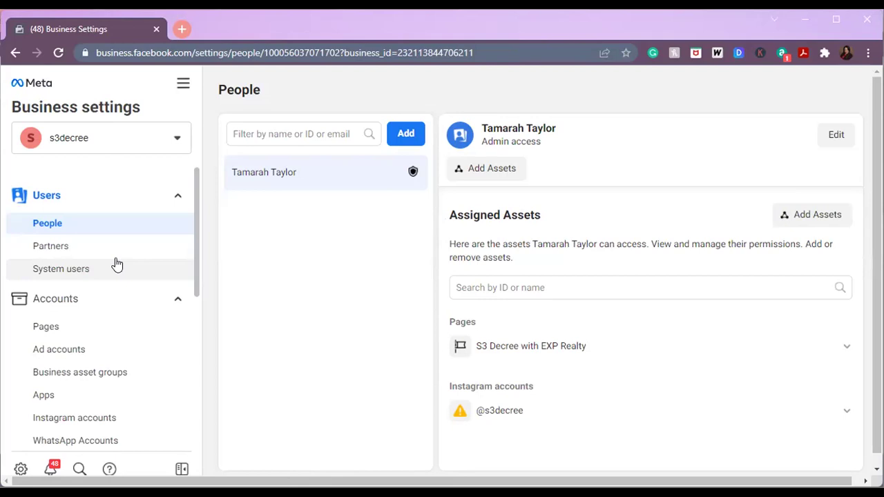
- View s3decree's connected Pages, then its still-empty Ad accounts list
left_click(81, 327)
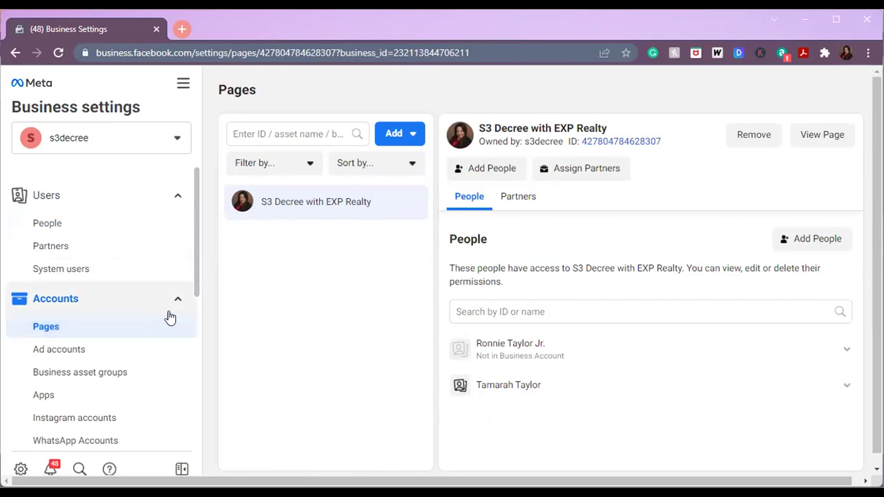
left_click(112, 355)
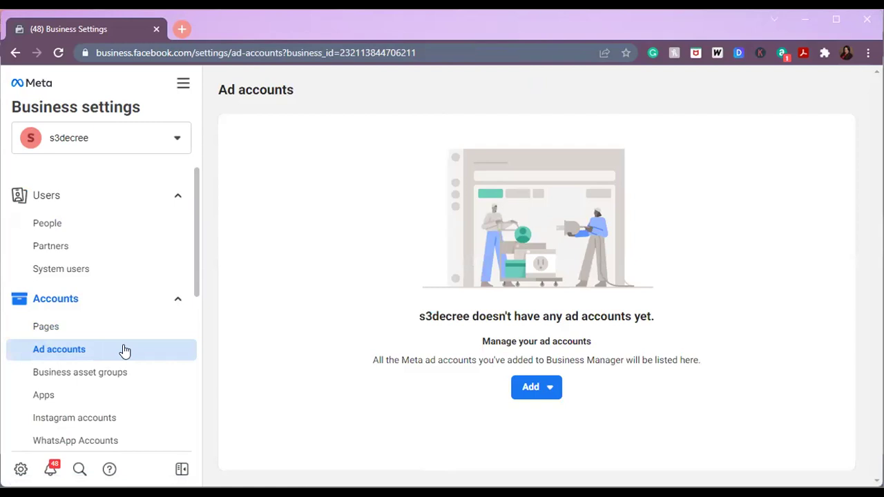
- Choose Create a new ad account from the Add menu on the Ad accounts page
left_click(550, 389)
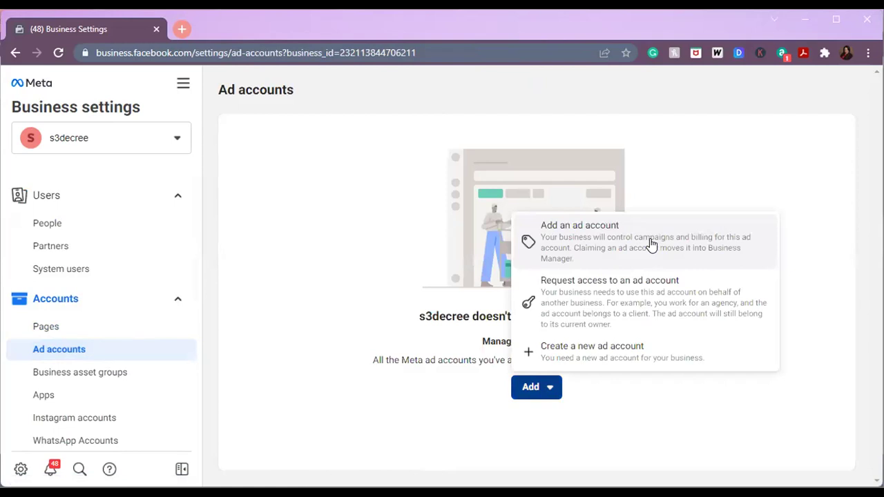
left_click(616, 350)
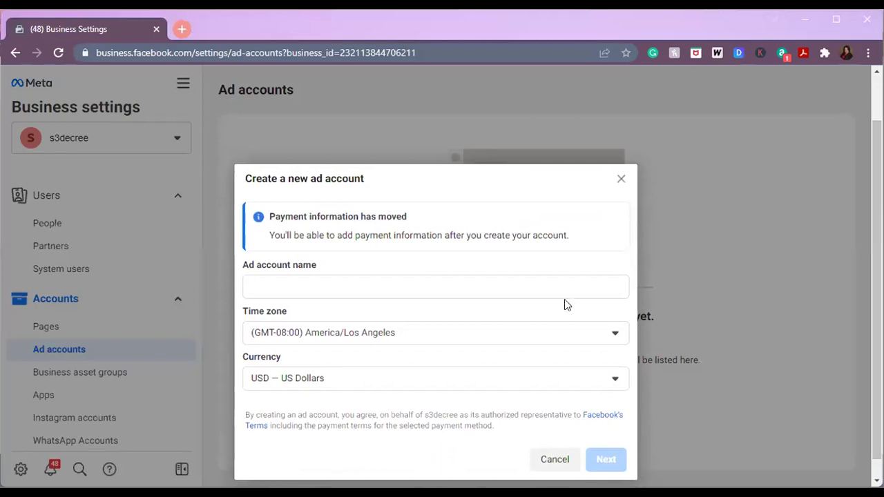
- Name the ad account 'S3 Decree', keep America/Los Angeles time zone and USD, and continue
left_click(554, 286)
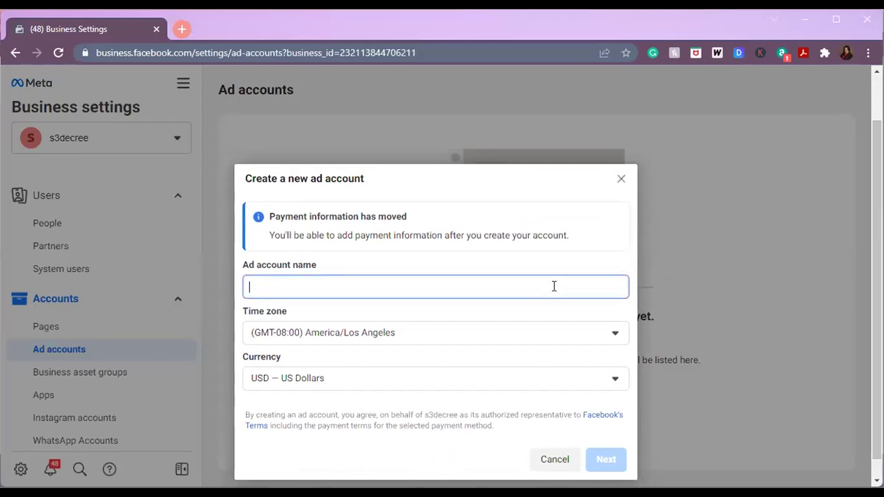
type("S3")
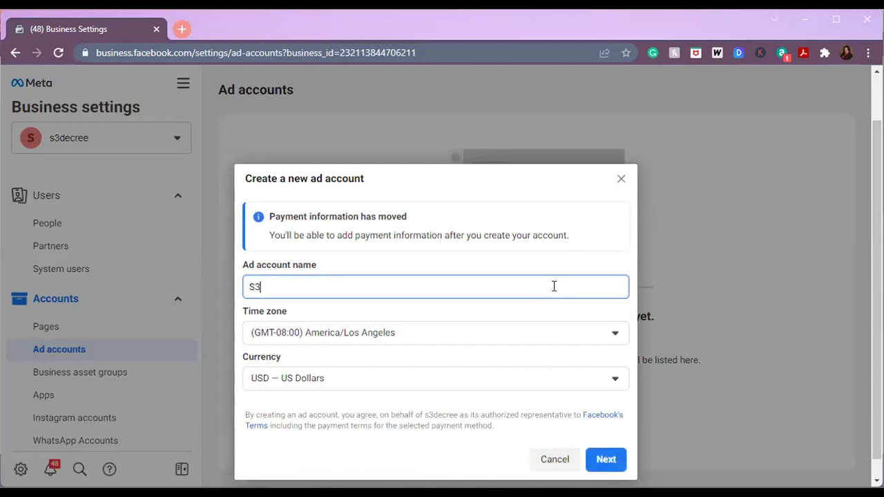
type(" Decree")
left_click(563, 333)
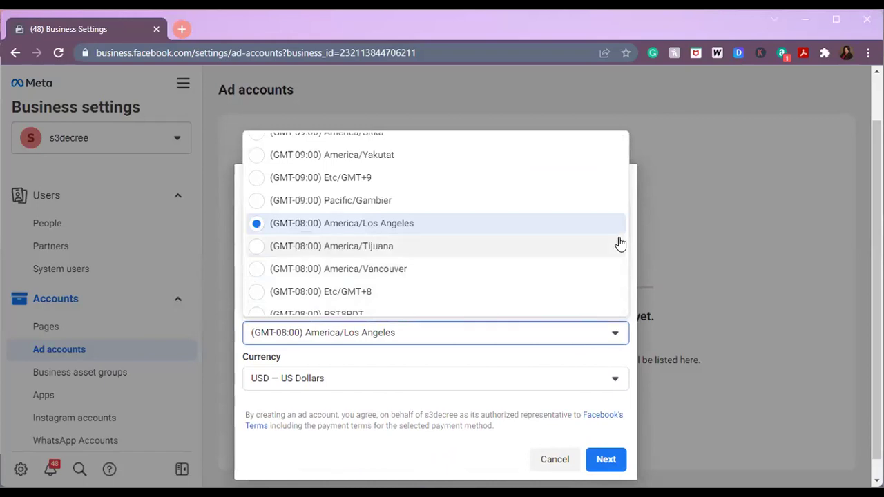
scroll(624, 199, "up", 1)
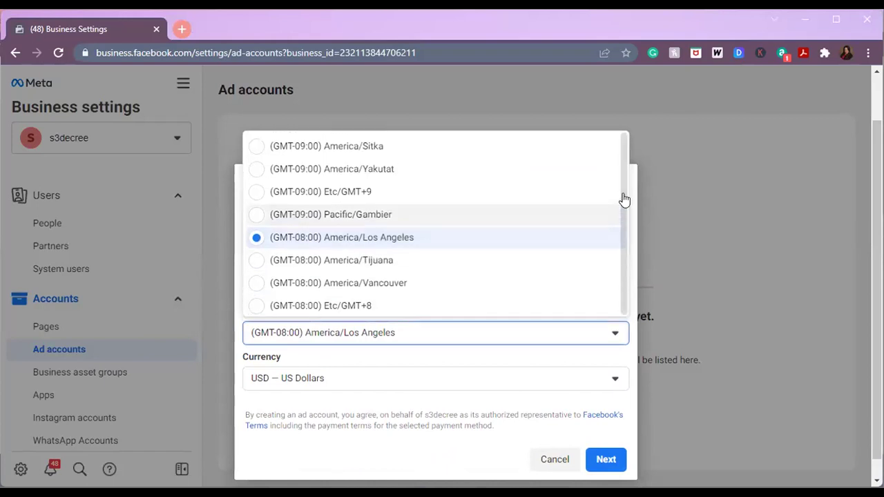
scroll(624, 200, "down", 1)
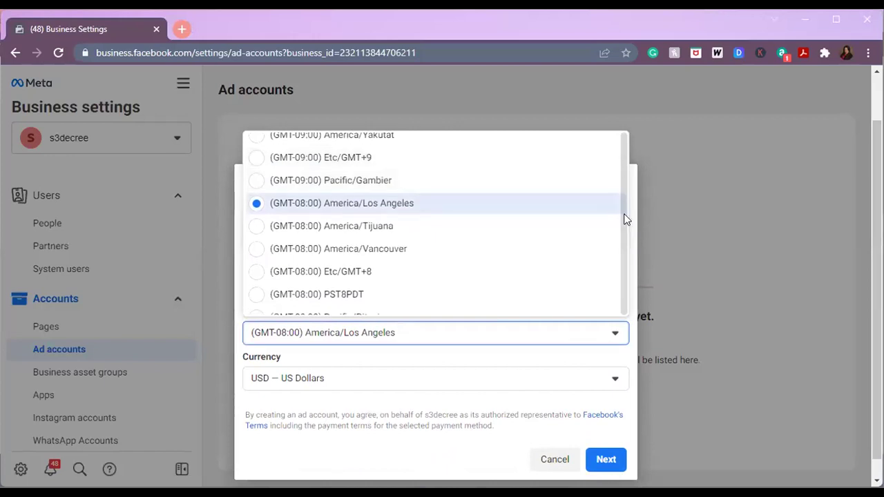
left_click(626, 217)
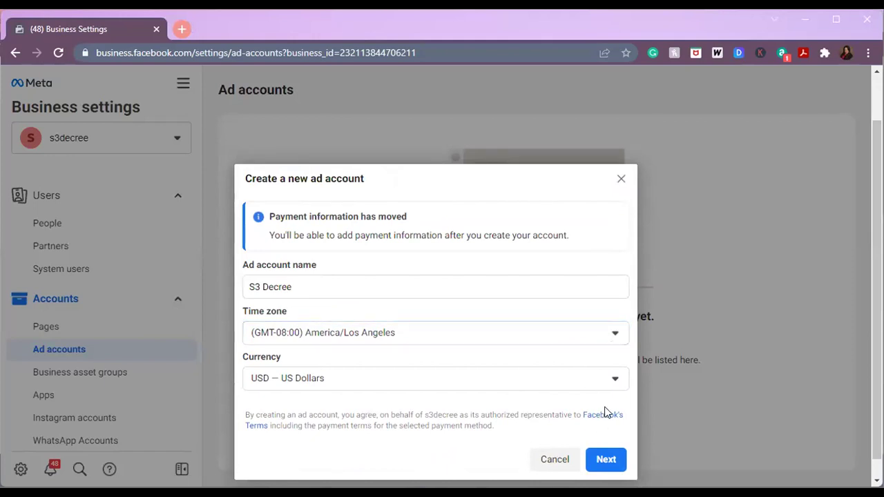
left_click(601, 460)
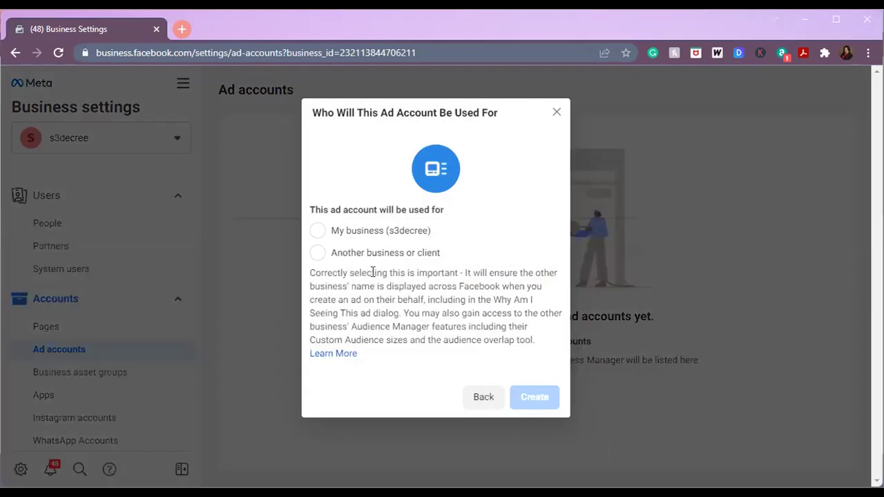
- Mark the ad account as used by My business (s3decree) and create it
left_click(318, 232)
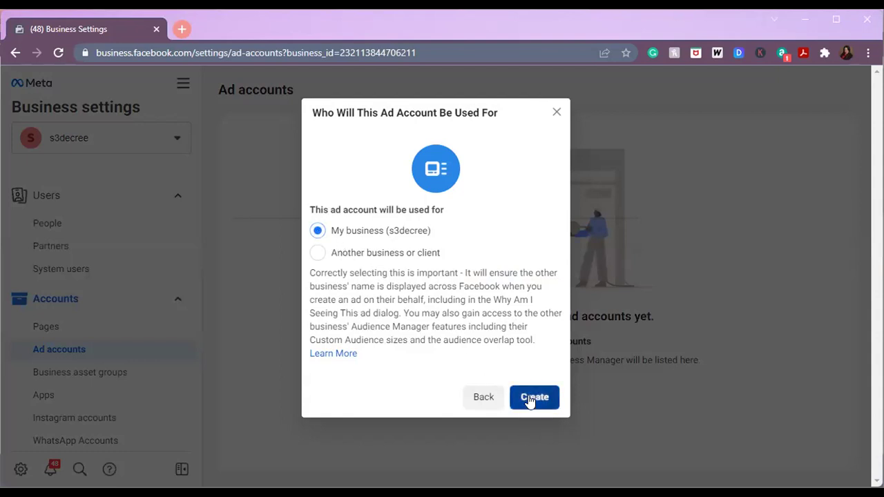
left_click(529, 400)
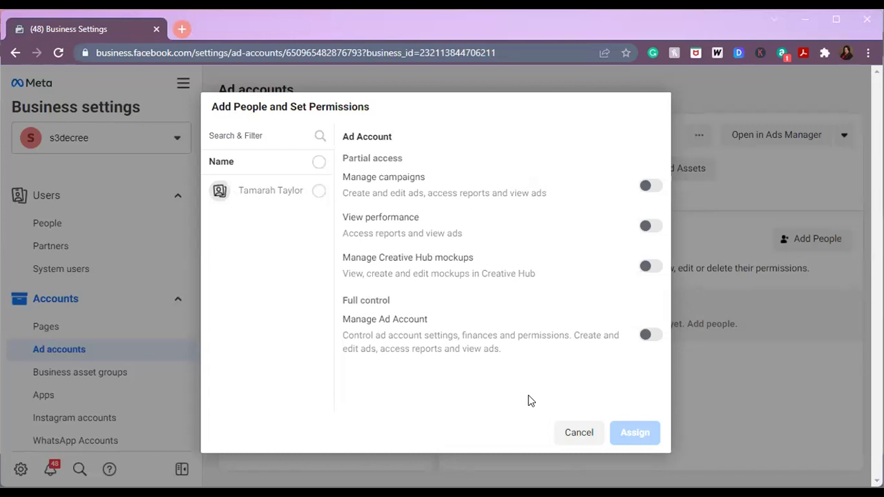
- Assign the business's only person full Manage Ad Account control over S3 Decree
left_click(317, 190)
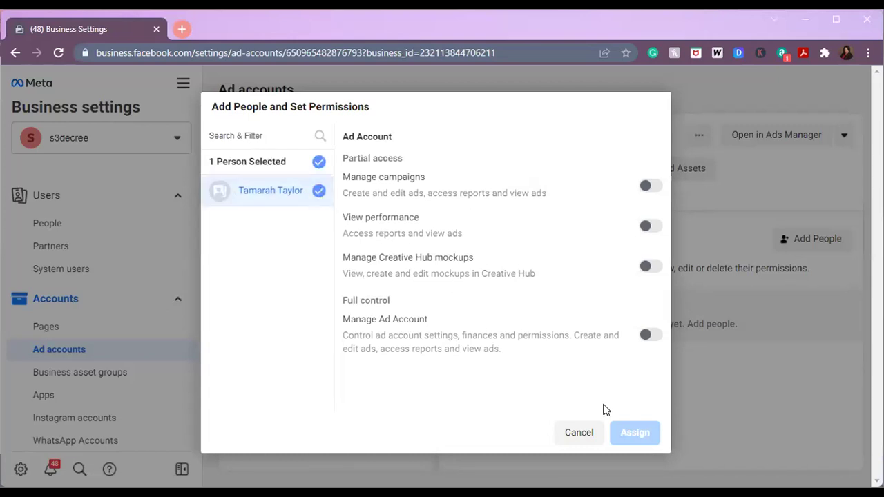
left_click(650, 335)
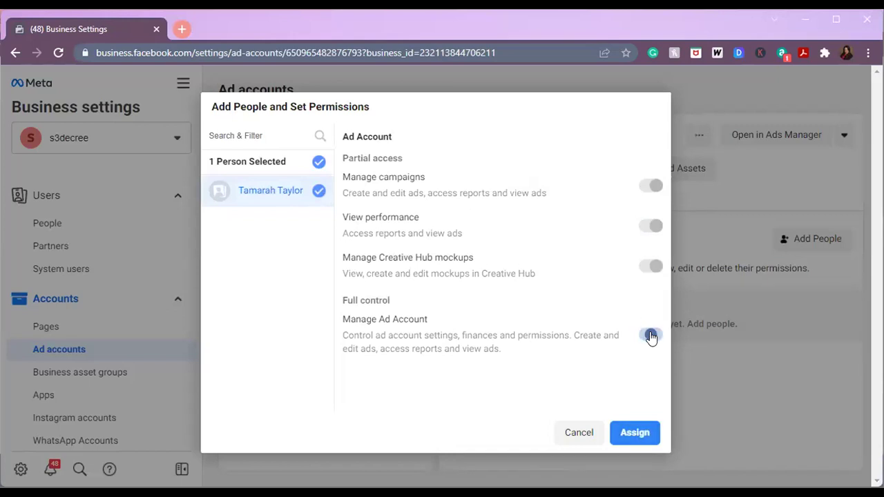
left_click(636, 435)
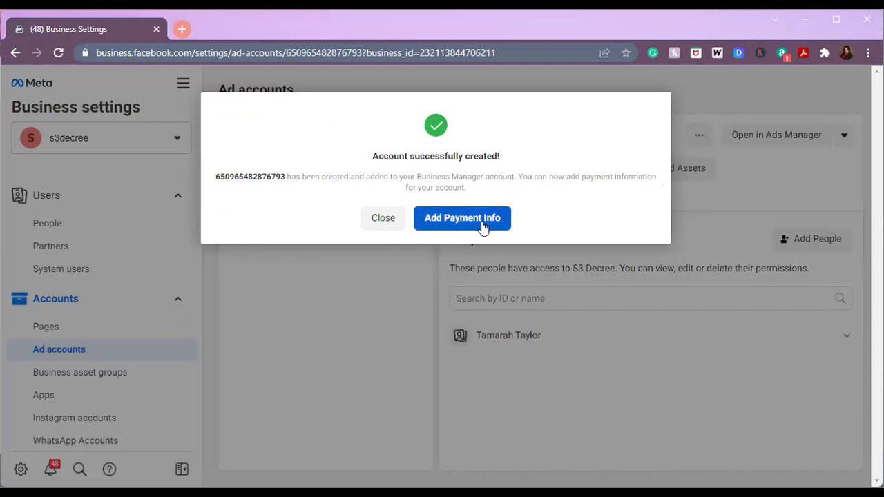
- Start adding payment information for the account and expand its Time zone dropdown
left_click(484, 225)
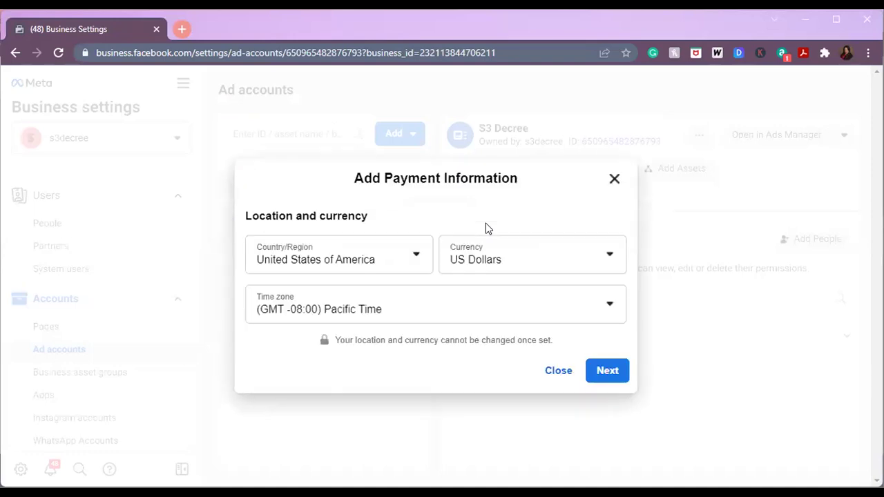
left_click(511, 308)
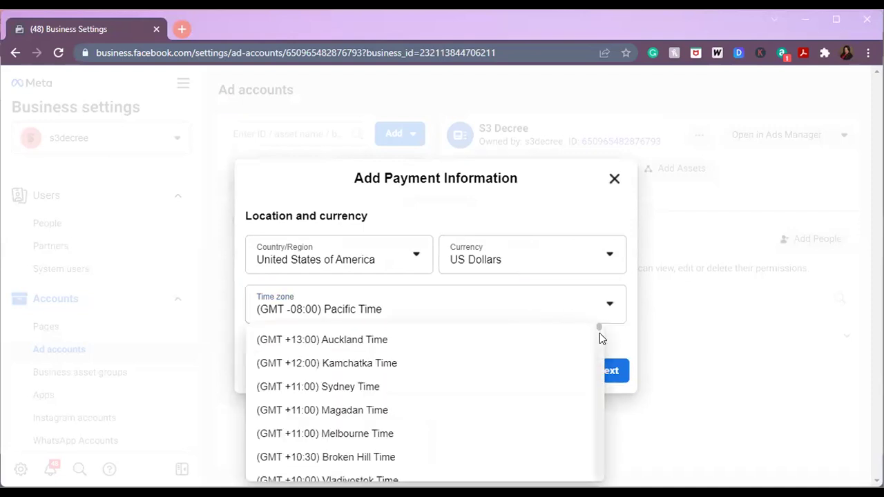
- Browse the time zone list and close it with (GMT -08:00) Pacific Time still selected
left_click_drag(599, 327, 618, 474)
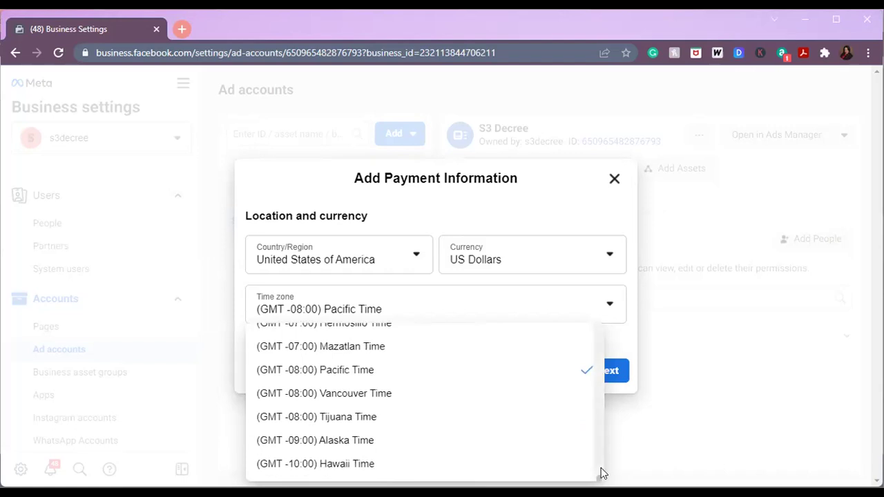
scroll(601, 473, "up", 3)
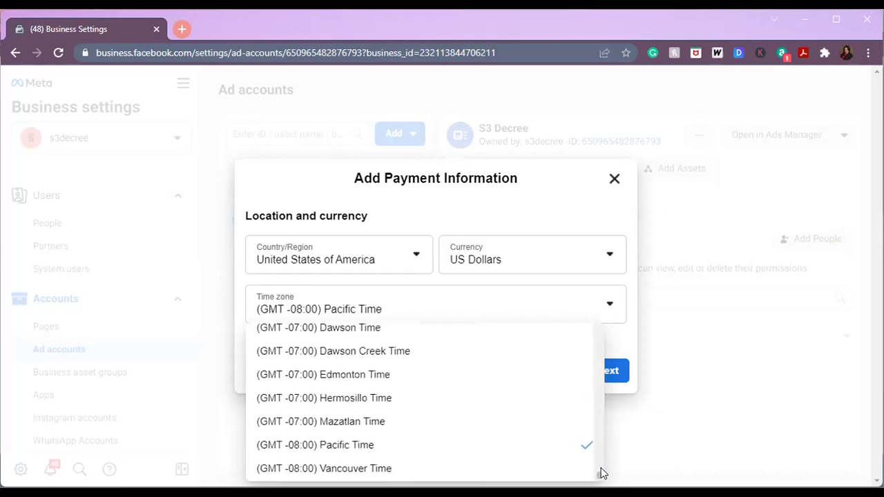
scroll(601, 473, "up", 3)
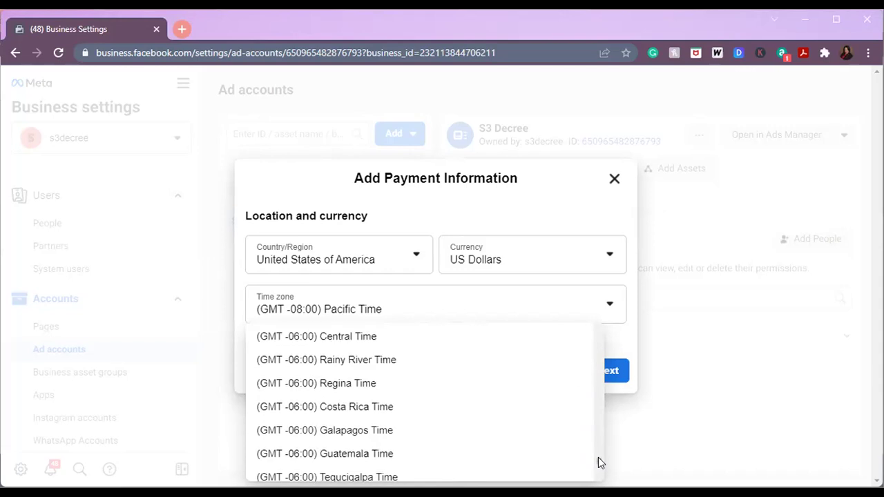
scroll(598, 462, "up", 1)
scroll(598, 453, "up", 3)
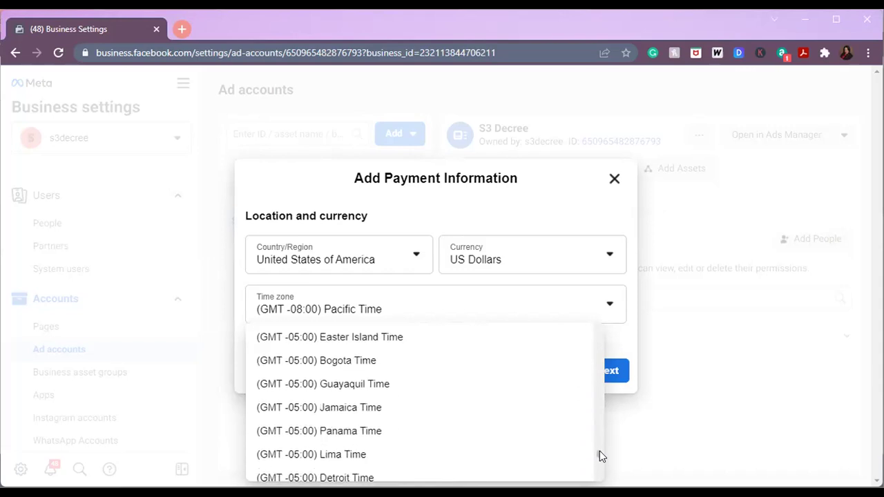
scroll(600, 449, "up", 4)
scroll(599, 445, "up", 5)
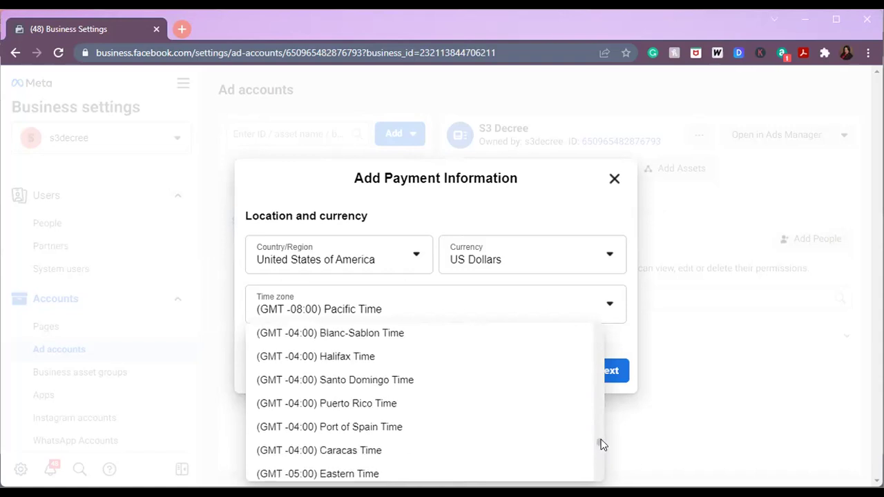
left_click_drag(601, 433, 616, 328)
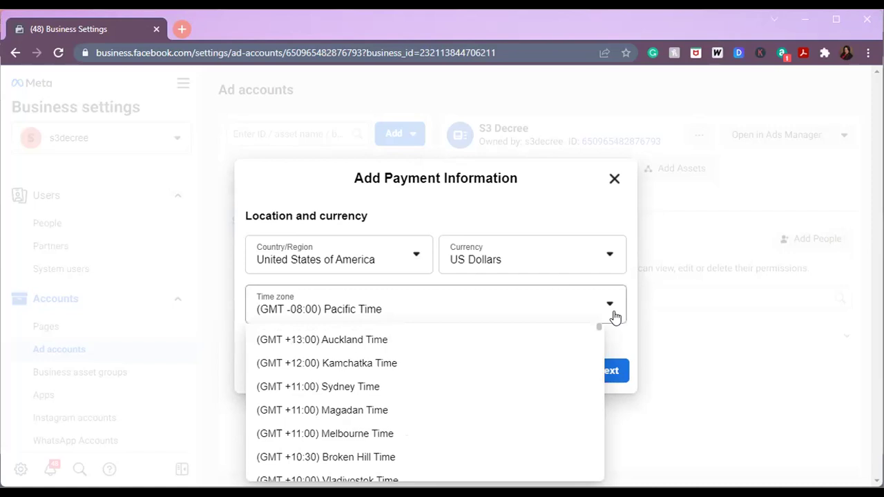
left_click(625, 310)
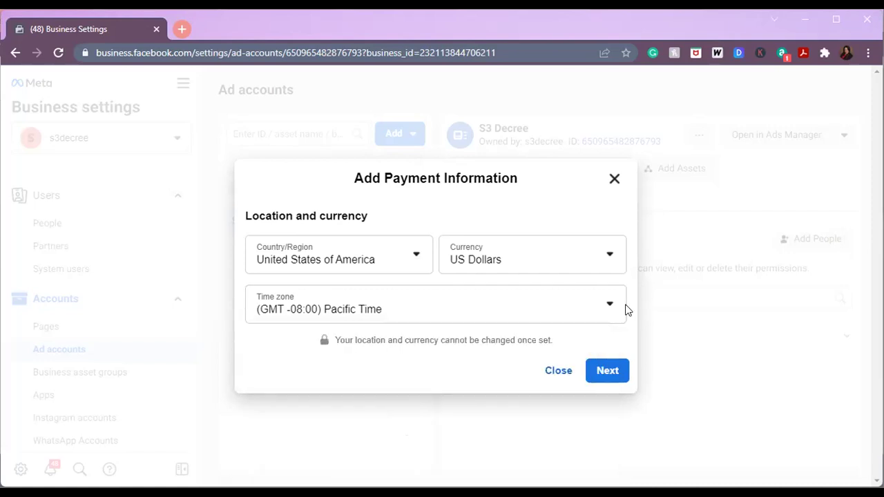
- Confirm United States, US Dollars and Pacific Time, then skip the payment method step
left_click(608, 367)
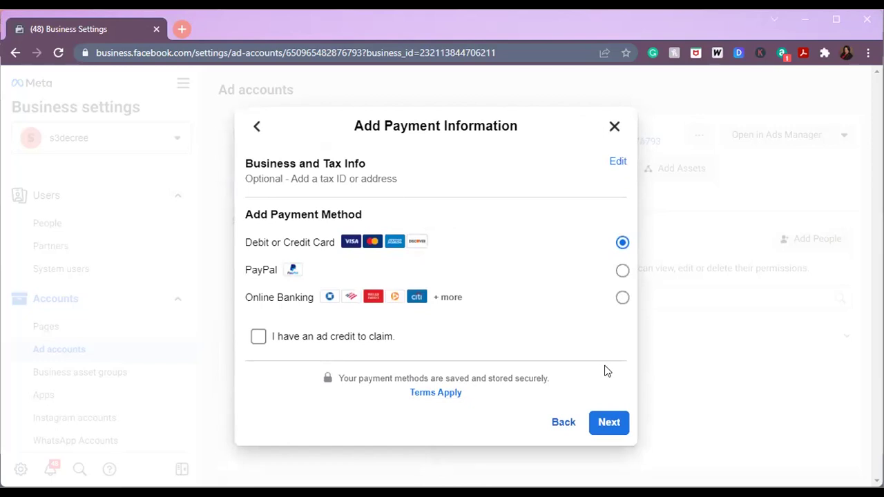
left_click(610, 423)
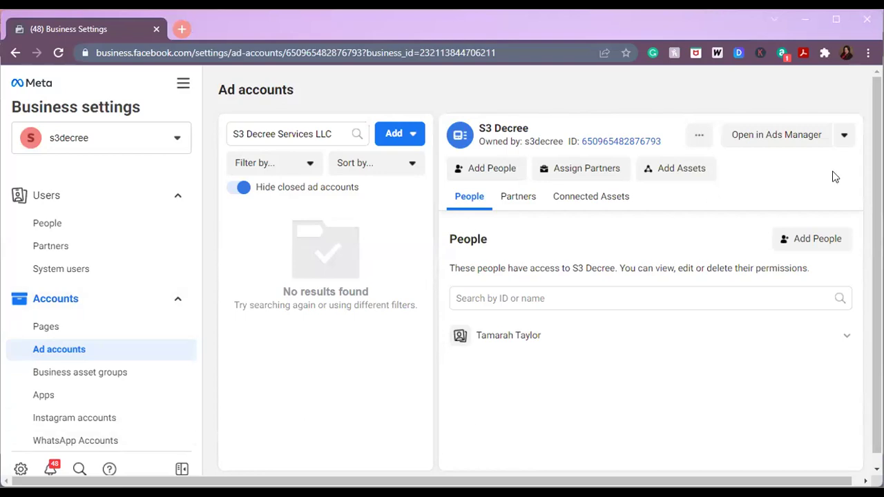
left_click(638, 168)
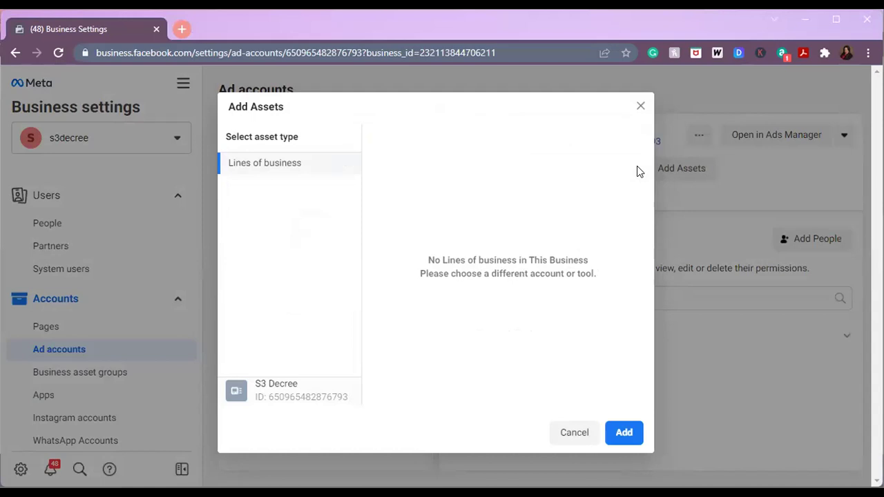
left_click(569, 434)
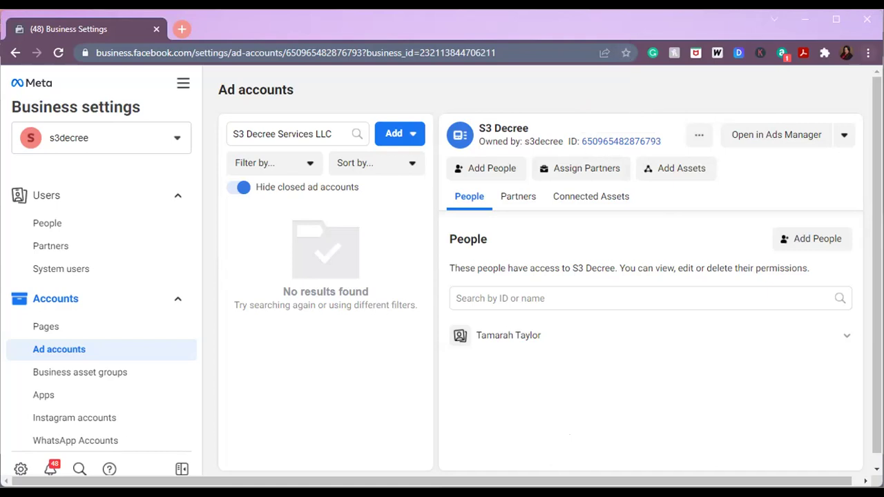
- Bookmark the Business Settings page and clear the bookmark's default name
left_click(868, 53)
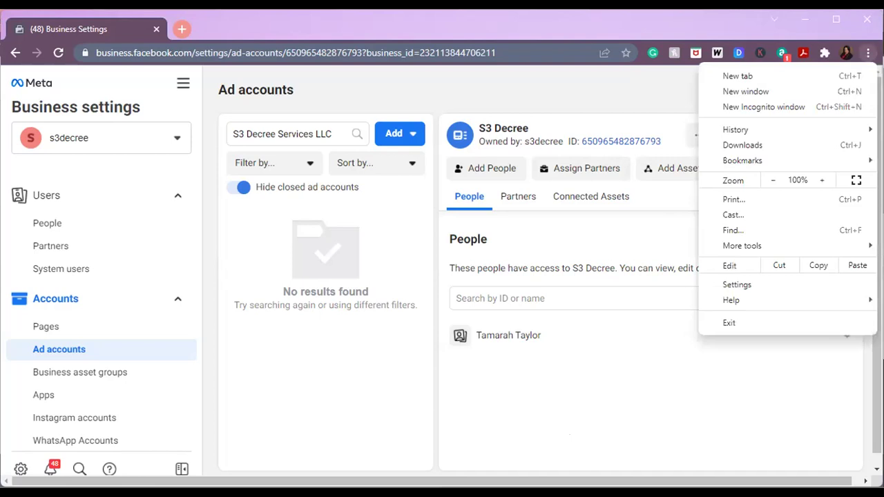
left_click(671, 14)
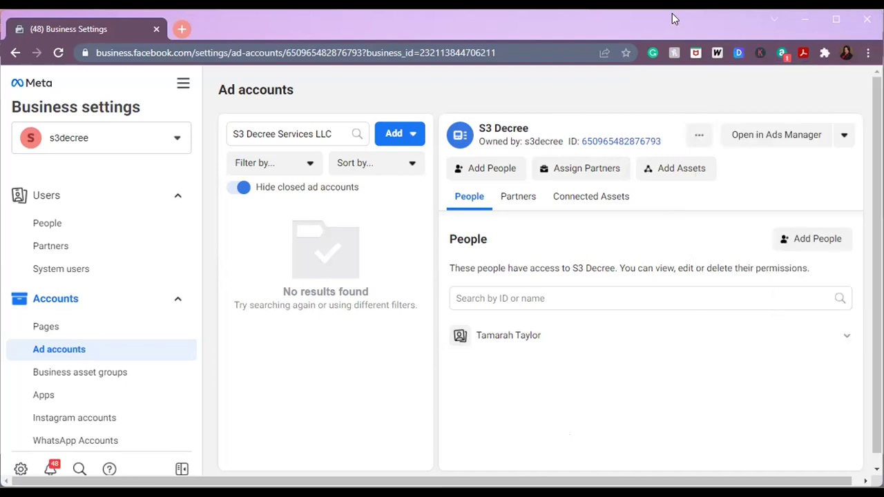
left_click(625, 48)
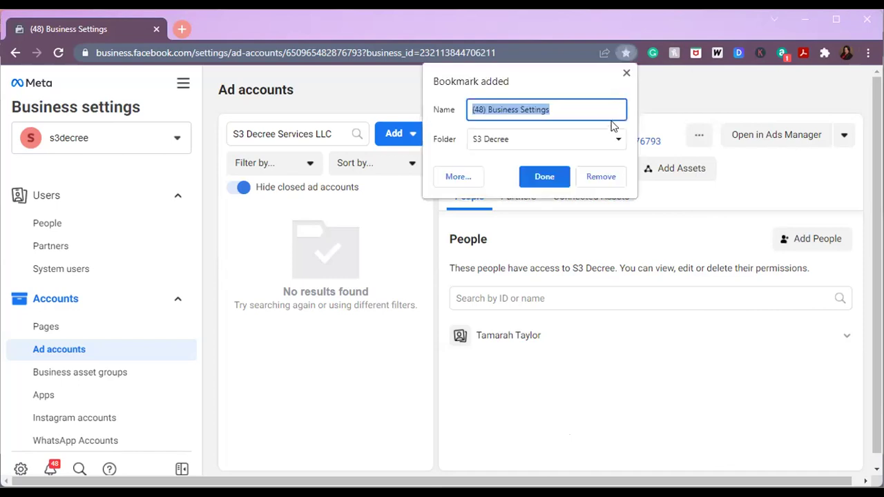
left_click(573, 105)
left_click_drag(573, 105, 469, 102)
key("BackSpace")
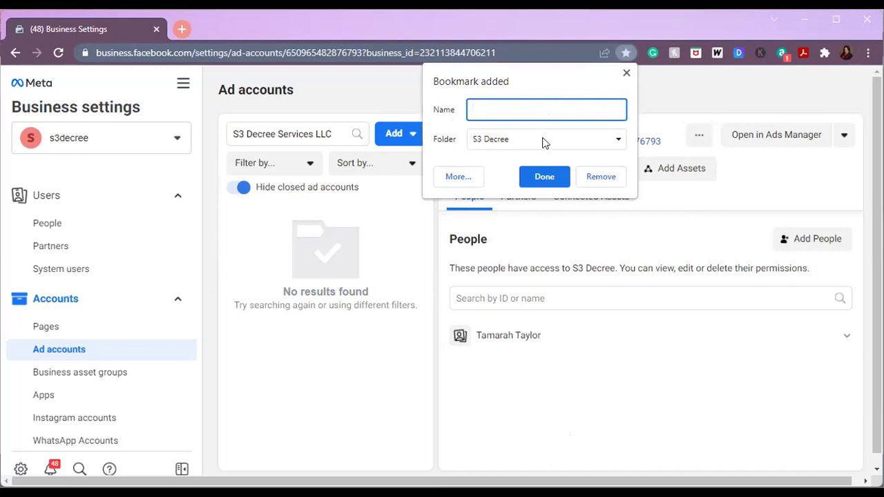
- Create a new bookmark folder 'FB Business Mgr' inside S3 Decree
left_click(543, 143)
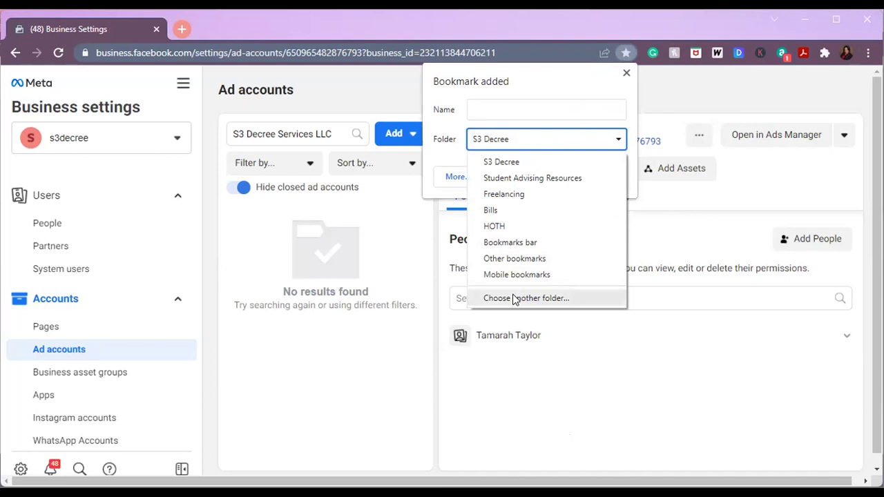
left_click(514, 297)
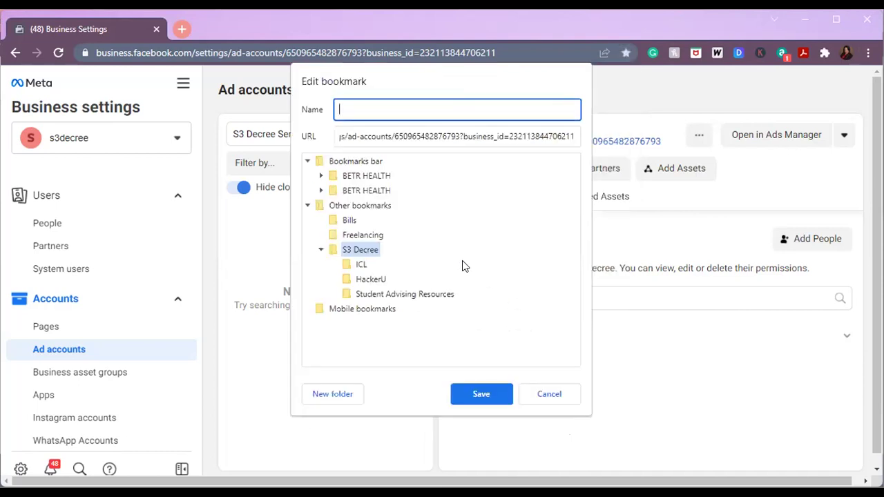
left_click(338, 390)
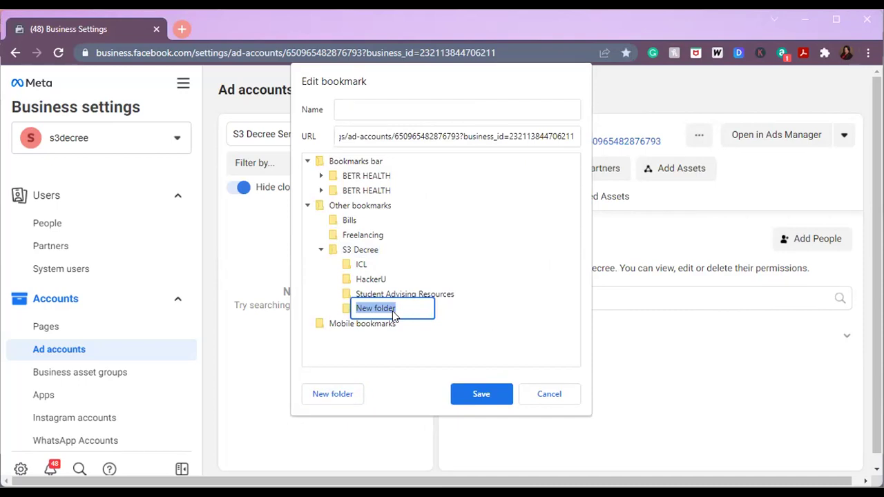
type("FB Business")
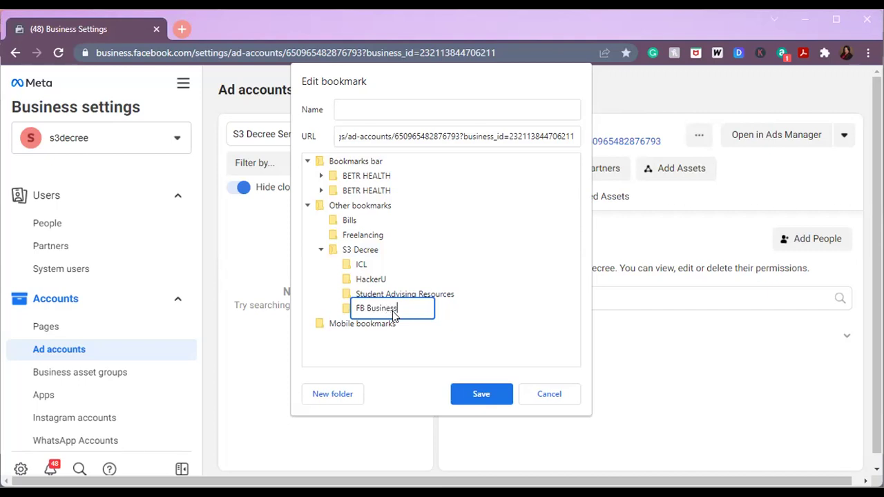
type(" Mgr")
key("Return")
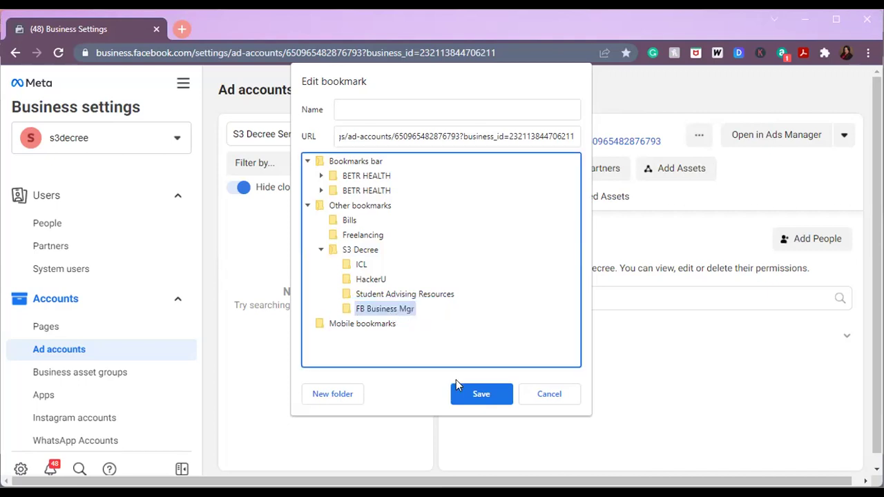
- Save the bookmark in FB Business Mgr and name it 'Ad Acct'
left_click(470, 400)
left_click(625, 53)
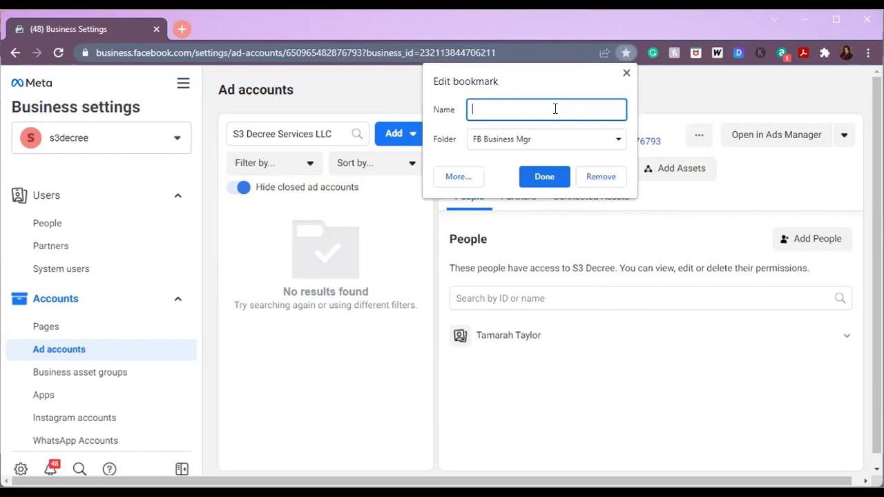
type("Ad Acct")
key("Return")
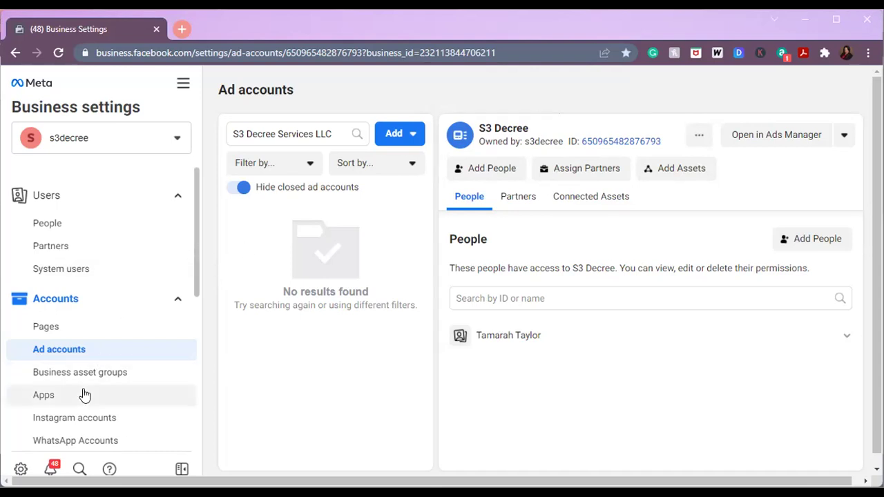
left_click(84, 421)
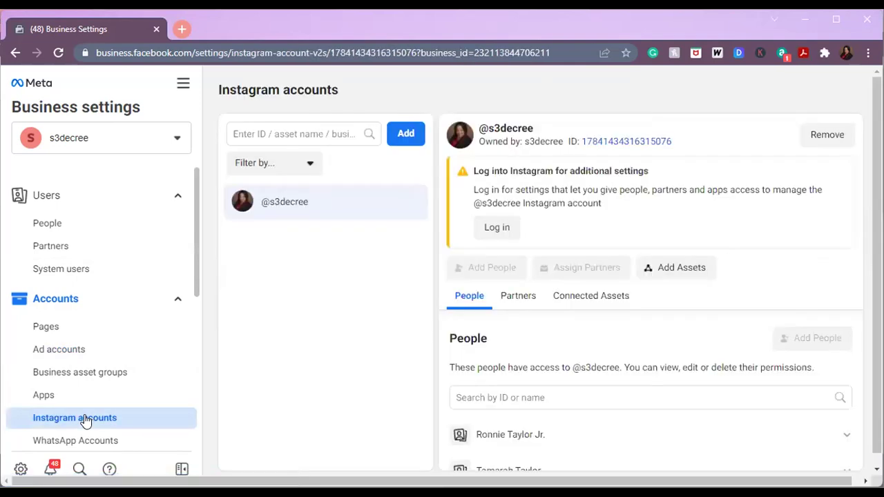
double_click(278, 204)
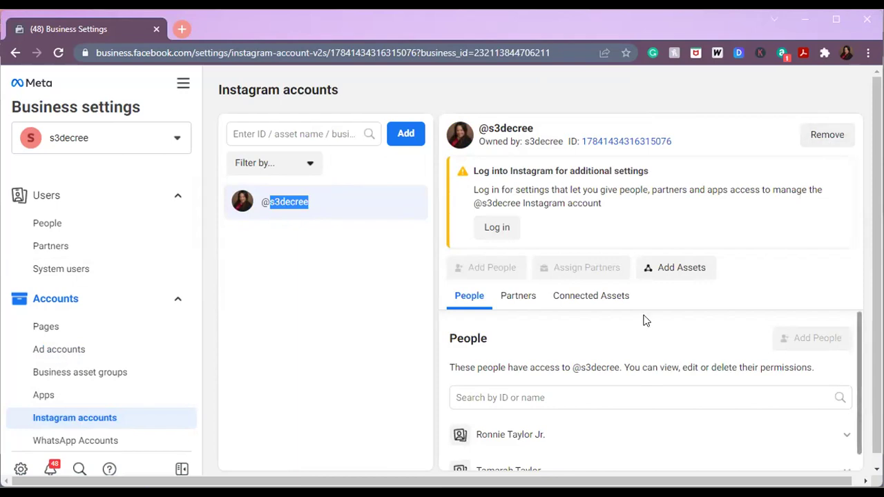
left_click(503, 228)
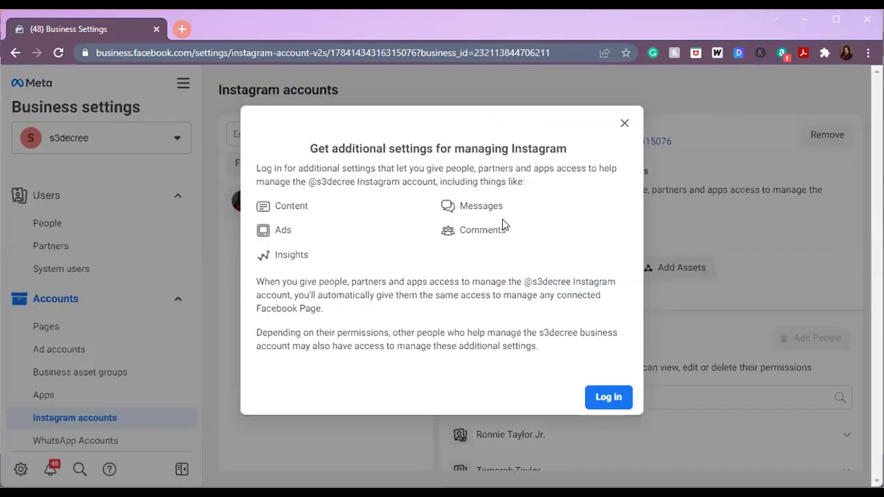
left_click(608, 398)
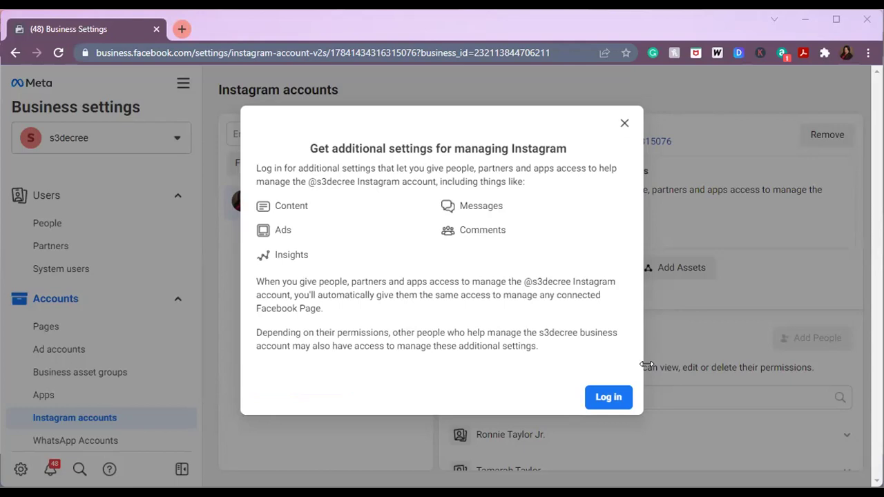
left_click(609, 399)
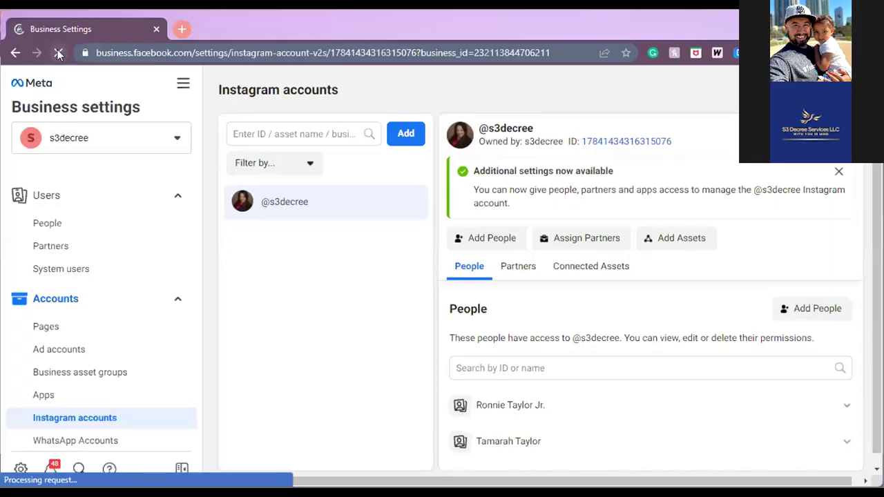
left_click(58, 52)
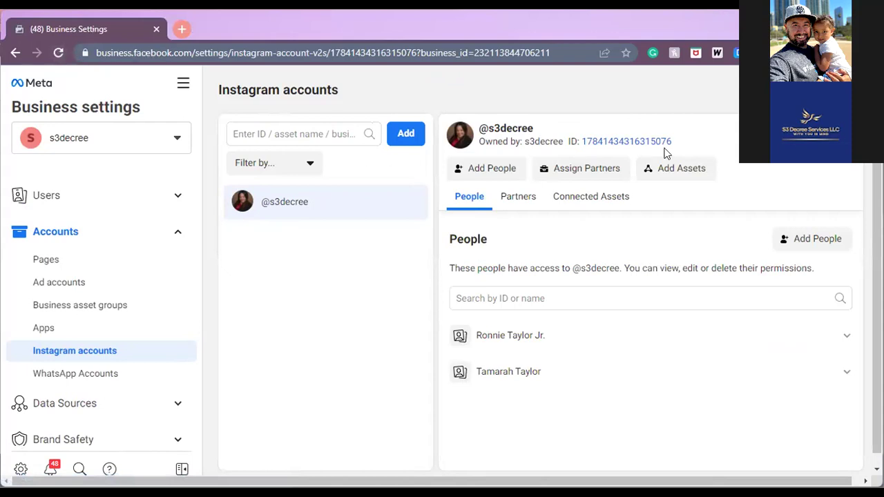
left_click(675, 170)
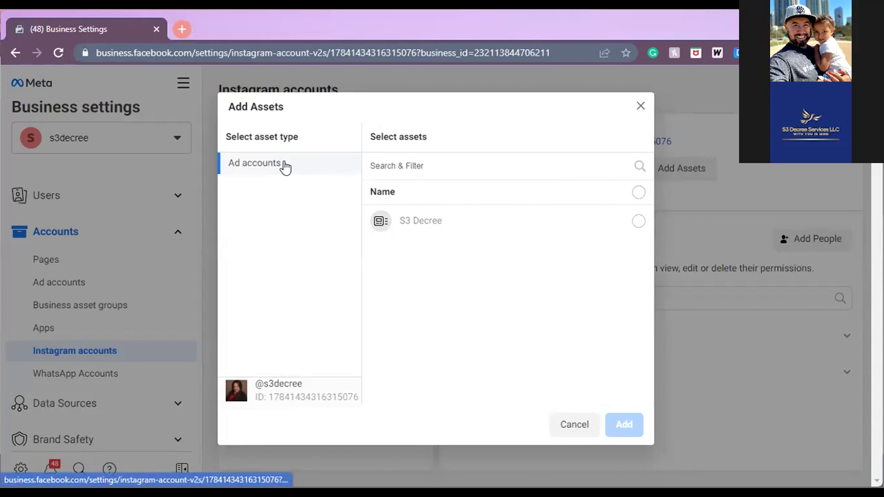
left_click(425, 223)
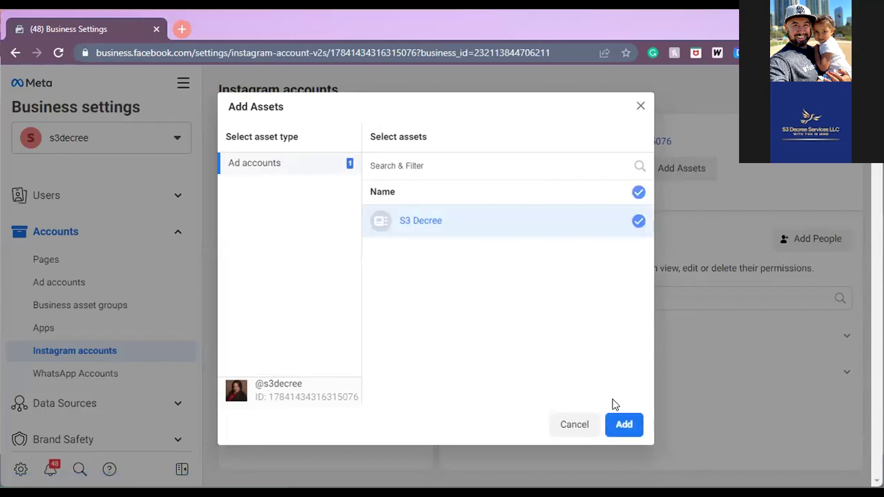
left_click(612, 422)
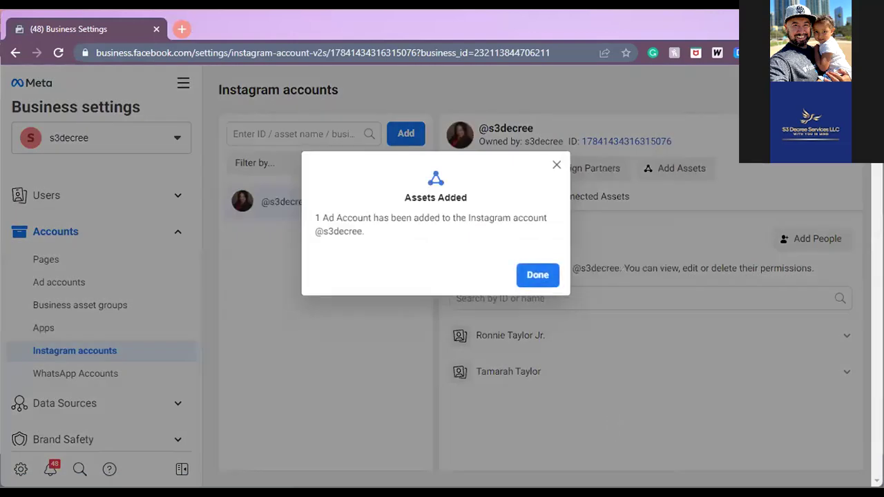
double_click(524, 283)
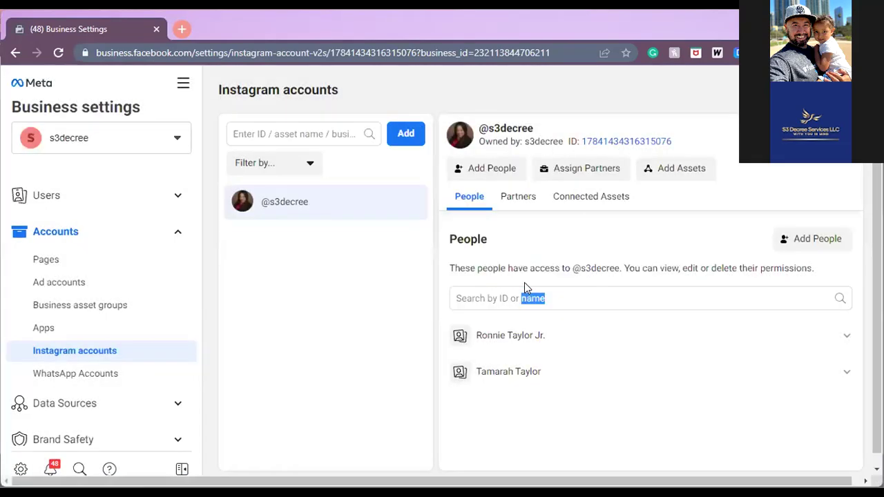
left_click(526, 270)
- Go to the Pixels page under Data Sources
left_click(84, 405)
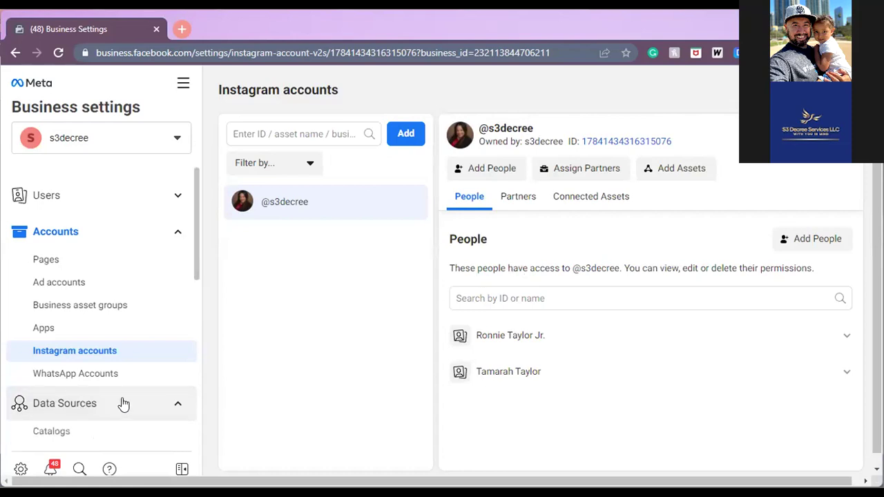
scroll(195, 293, "down", 1)
scroll(196, 293, "down", 1)
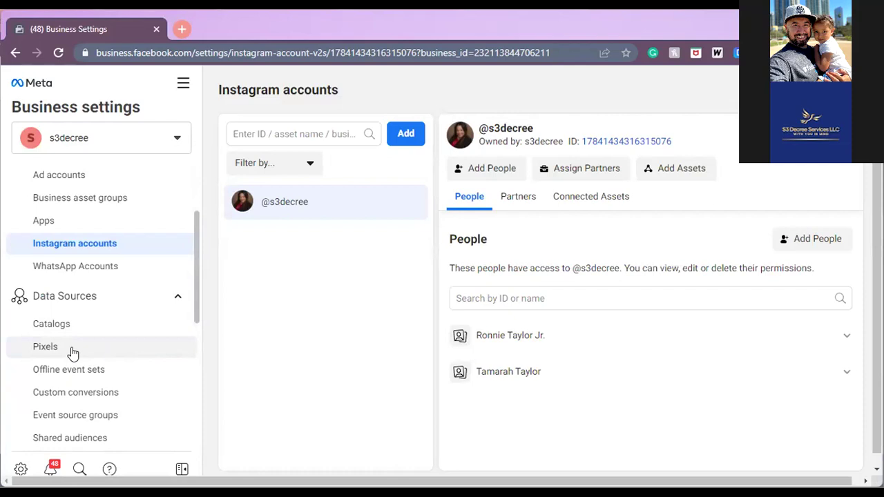
left_click(78, 351)
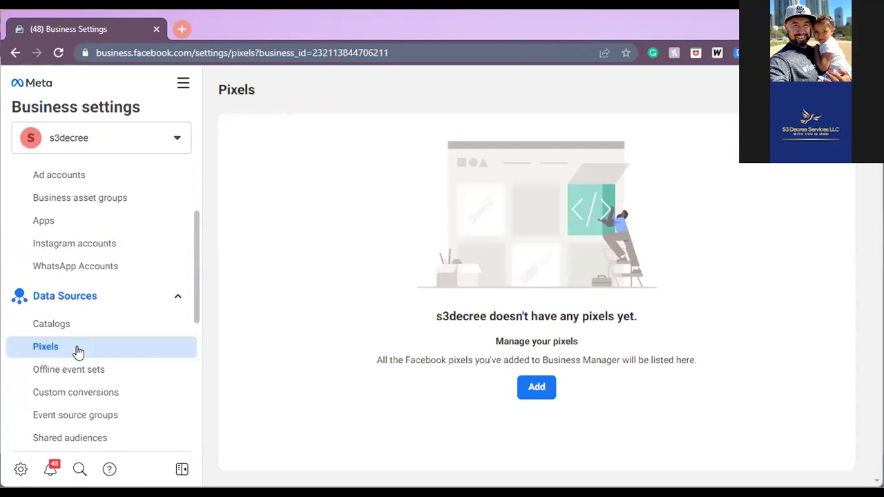
- Add a new pixel named 'S3 Decree'
left_click(540, 389)
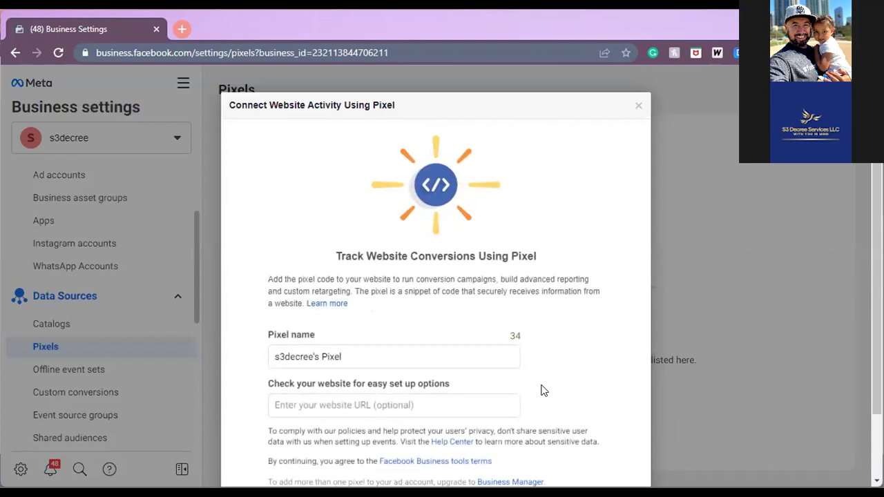
scroll(570, 329, "down", 2)
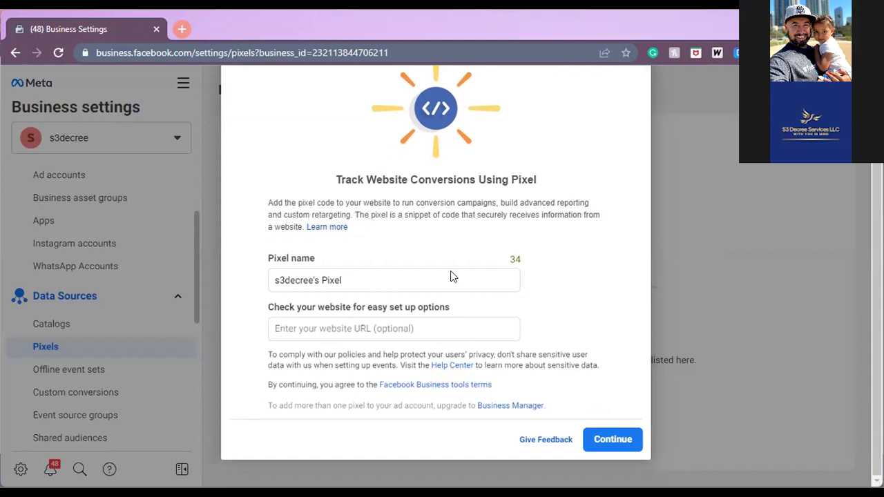
left_click(319, 277)
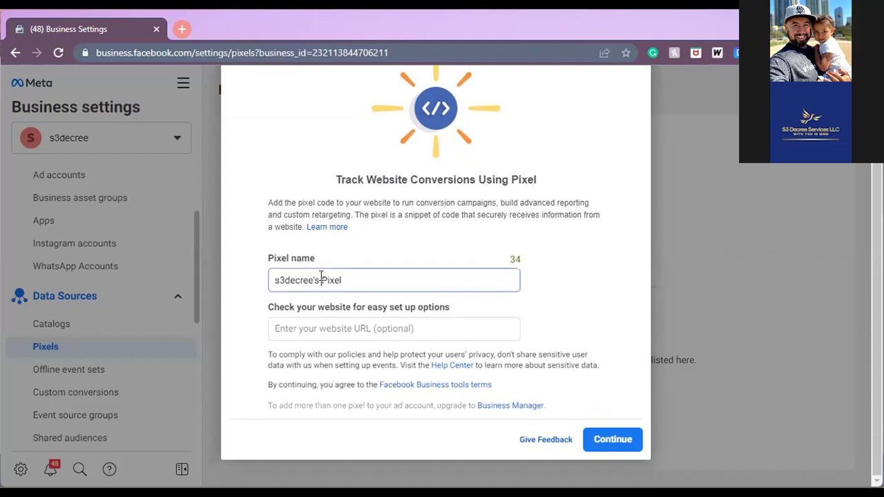
key("BackSpace")
key("BackSpace")
key("BackSpace")
key("BackSpace")
key("BackSpace")
key("BackSpace")
key("BackSpace")
key("BackSpace")
key("BackSpace")
key("BackSpace")
key("BackSpace")
key("BackSpace")
key("BackSpace")
key("BackSpace")
key("BackSpace")
key("BackSpace")
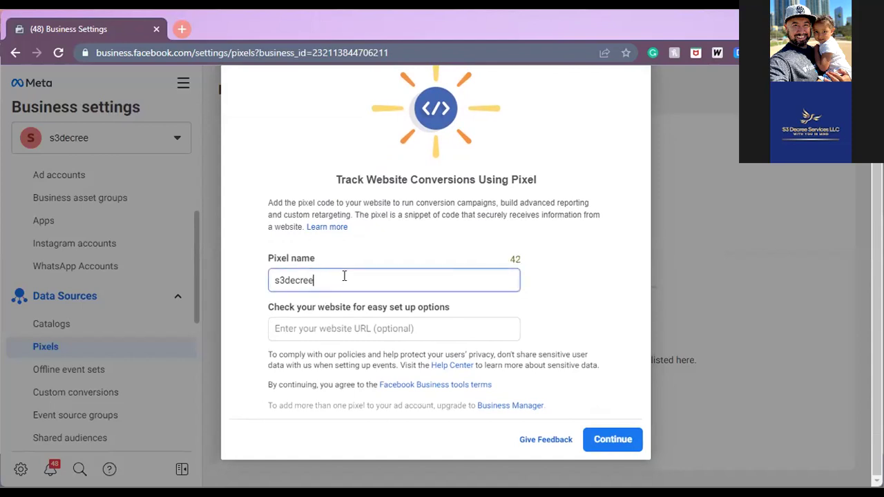
type("S3 Decree")
left_click(607, 439)
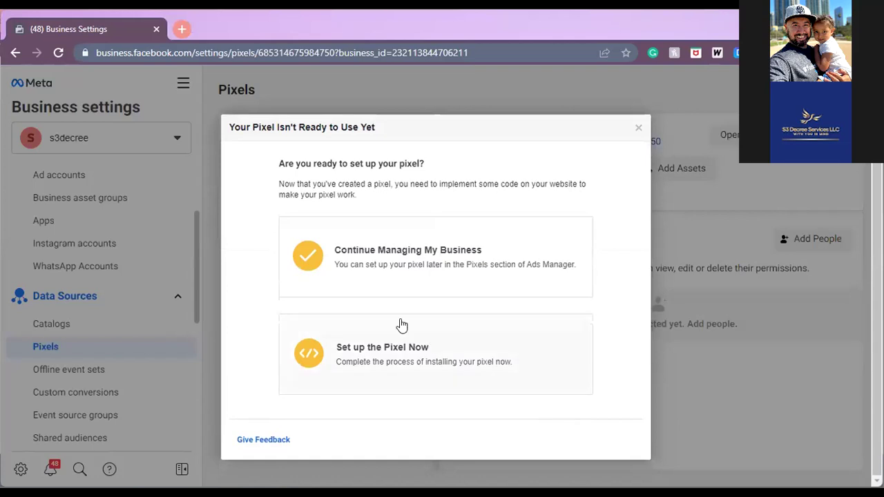
- Choose to set up the pixel now by emailing instructions to a developer
left_click(389, 341)
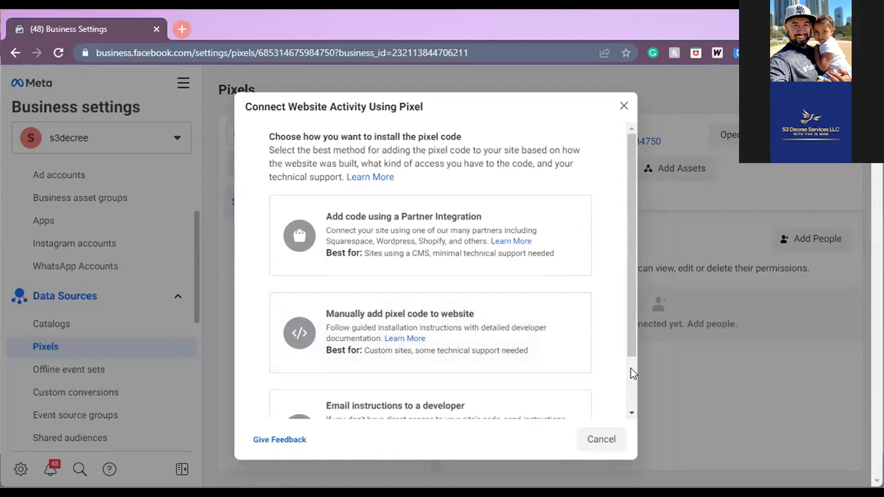
scroll(631, 368, "down", 1)
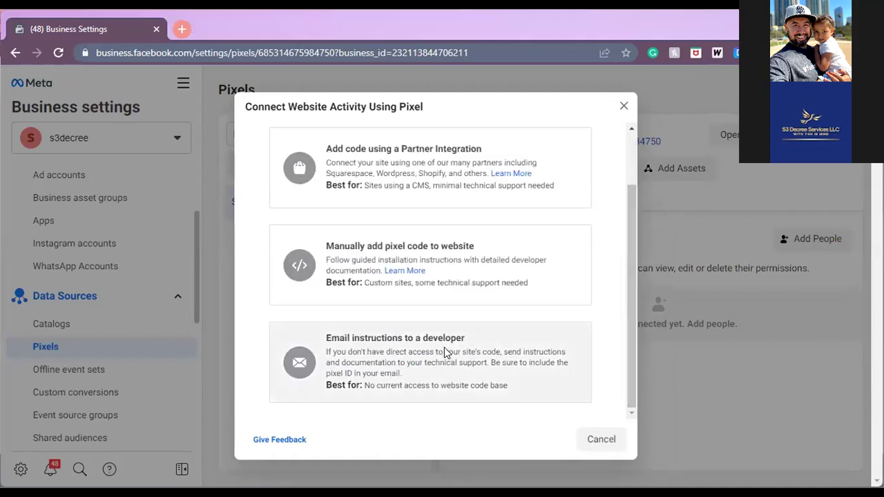
left_click(444, 351)
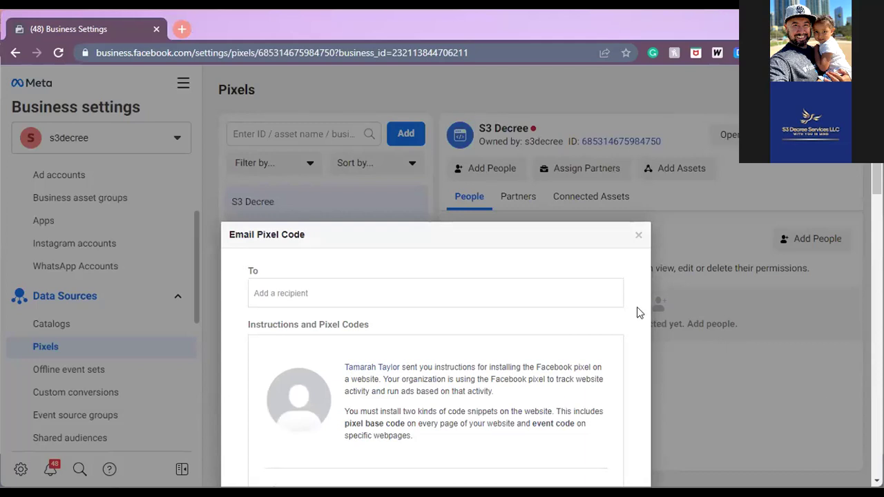
- Enter the business e-mail address as recipient and send the S3 Decree pixel code
left_click(588, 297)
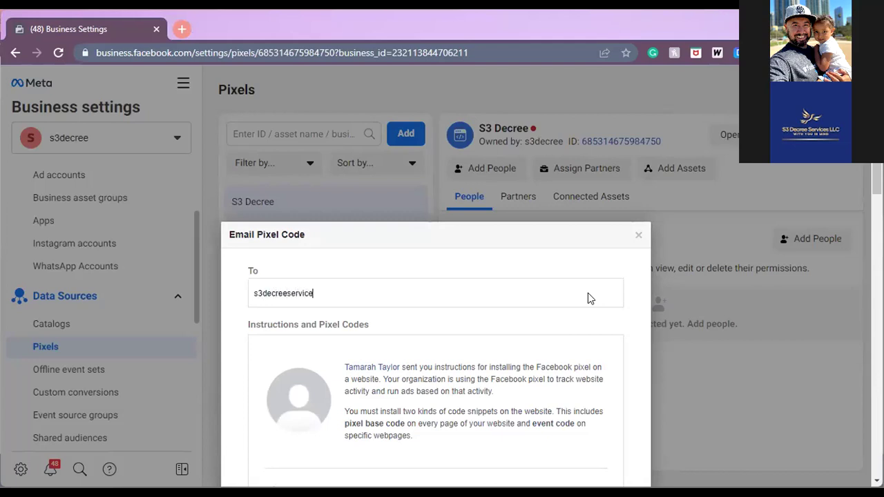
scroll(588, 293, "down", 2)
scroll(435, 311, "down", 5)
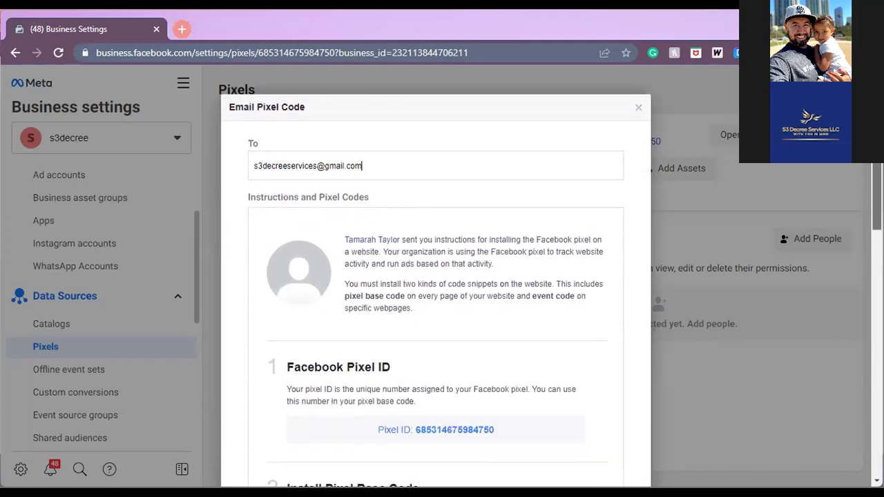
scroll(435, 277, "down", 3)
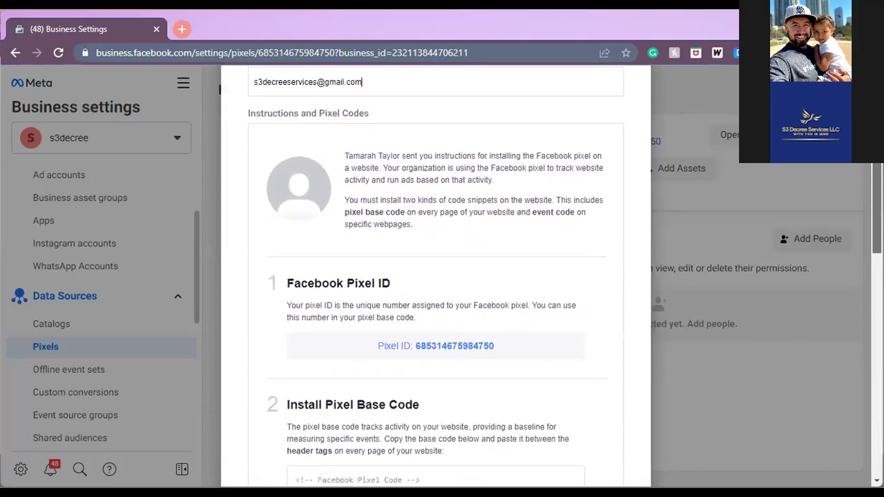
scroll(435, 276, "down", 5)
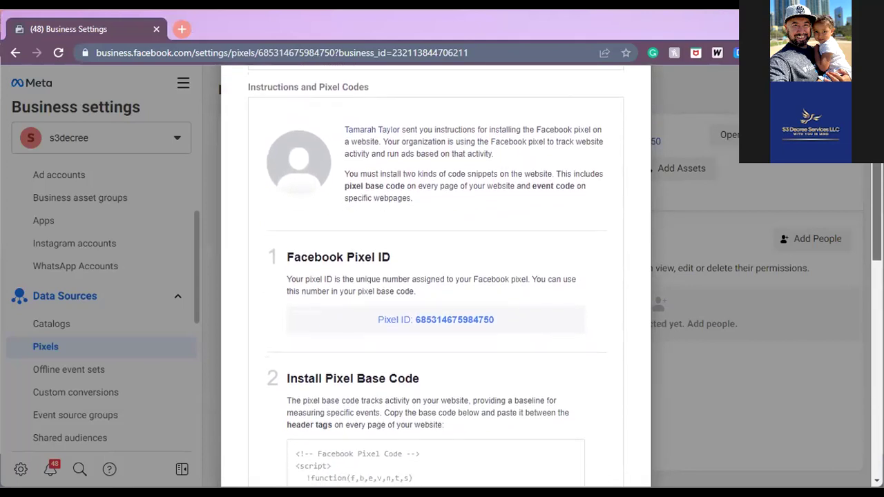
scroll(847, 418, "down", 15)
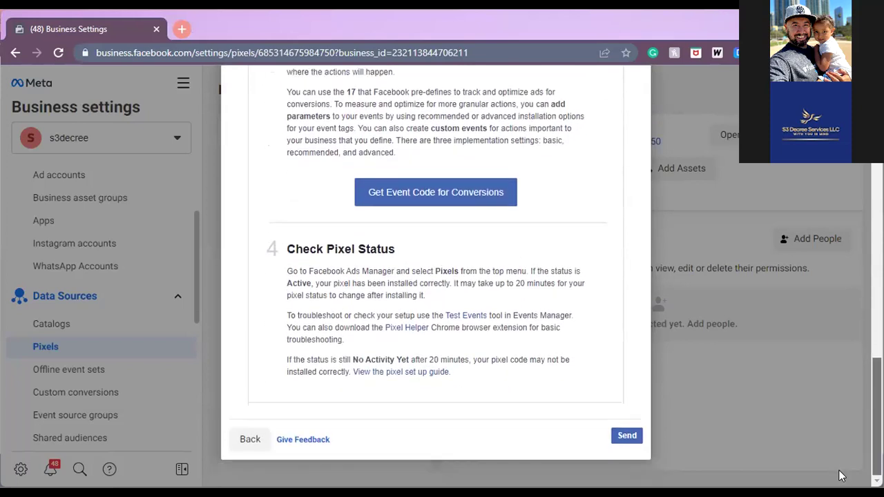
left_click(627, 437)
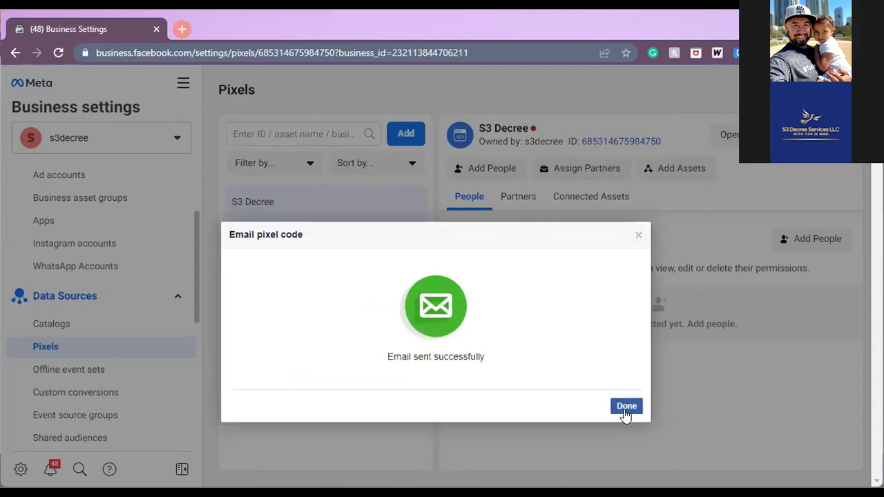
left_click(626, 412)
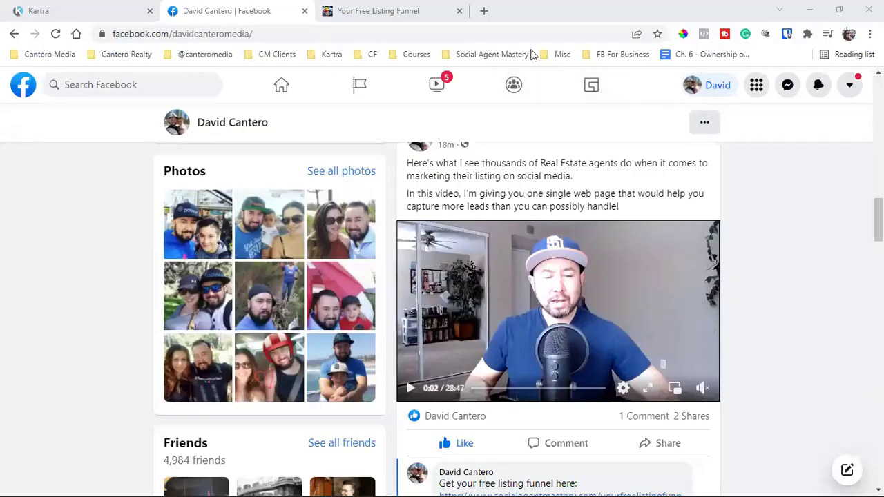
- Close the Facebook profile tab to reveal the Your Free Listing Funnel page
left_click(304, 12)
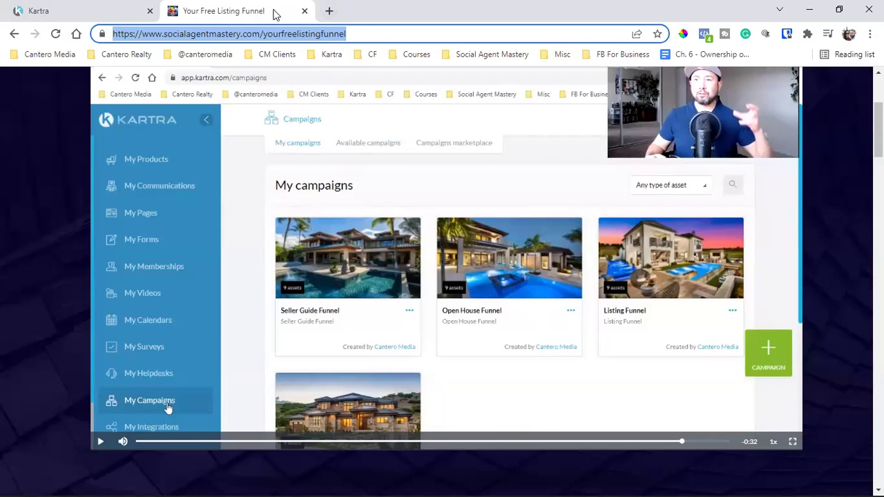
- Close the Your Free Listing Funnel tab to return to Business Settings
left_click(304, 11)
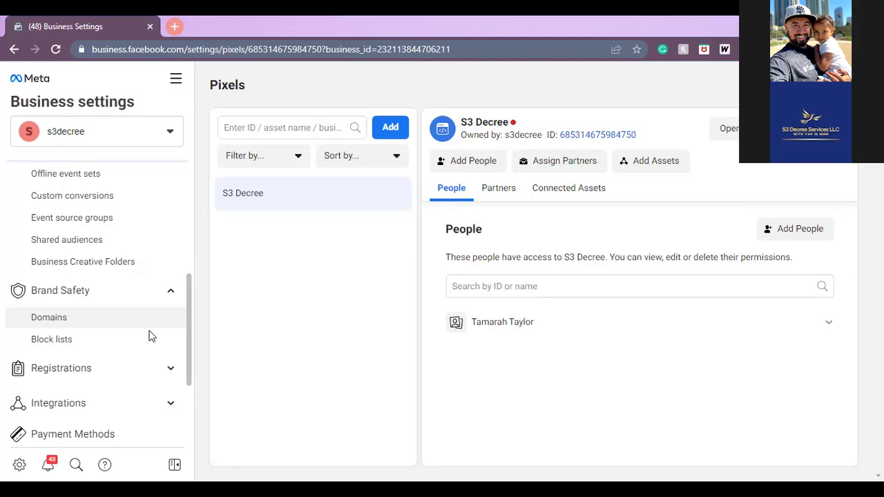
- Move from Brand Safety's Domains page to the s3decree Business Information page
left_click(139, 326)
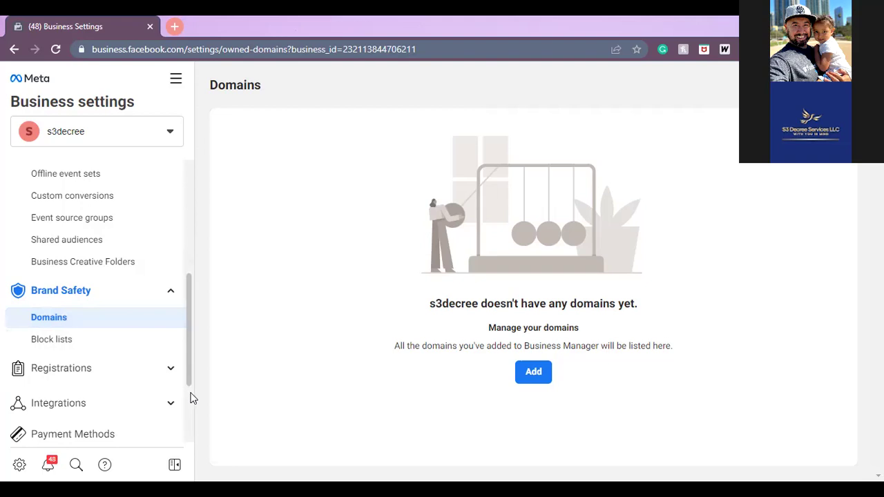
scroll(193, 398, "down", 3)
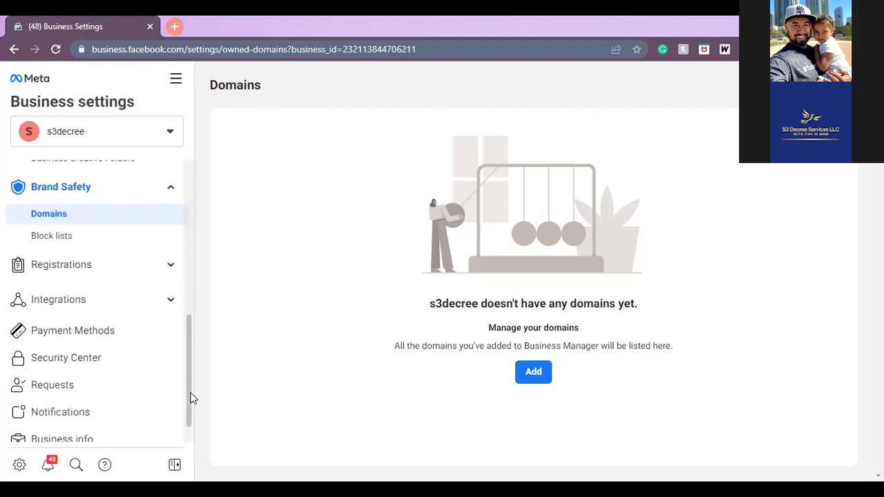
scroll(193, 433, "down", 1)
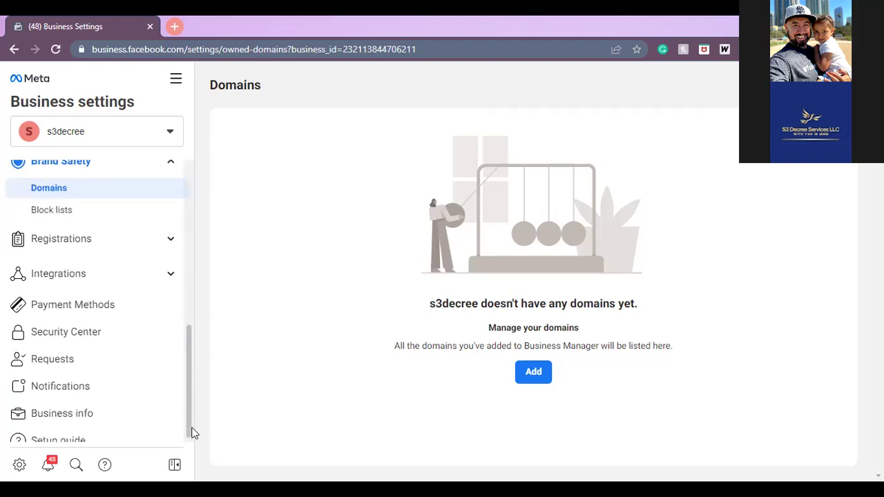
left_click(114, 418)
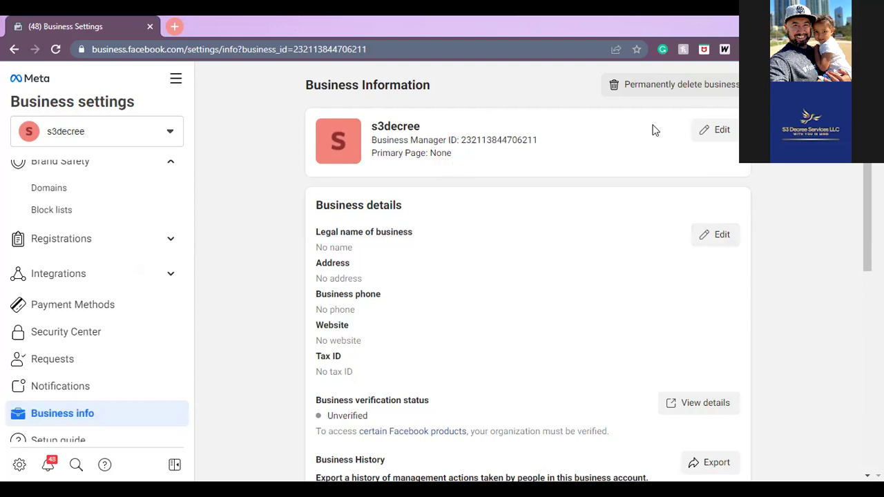
- Change the business name from s3decree to 'S3 Decree', pick S3 Decree with EXP Realty as primary Page, and save
left_click(703, 130)
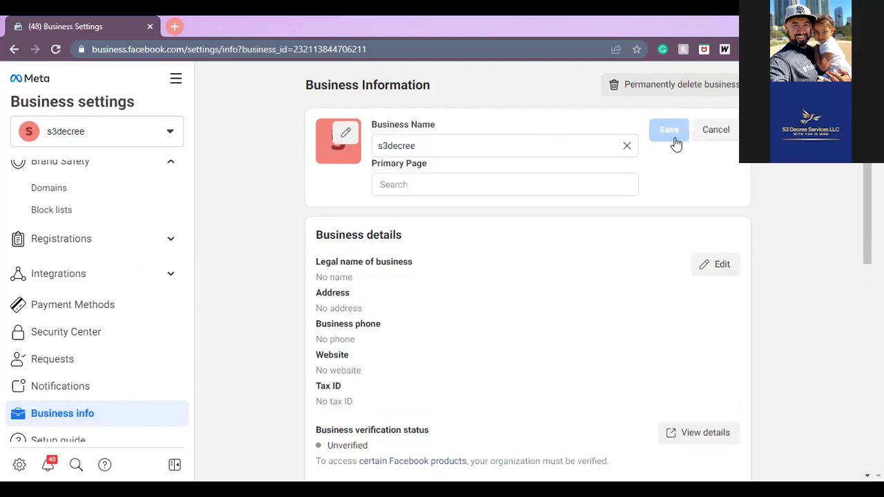
left_click(551, 183)
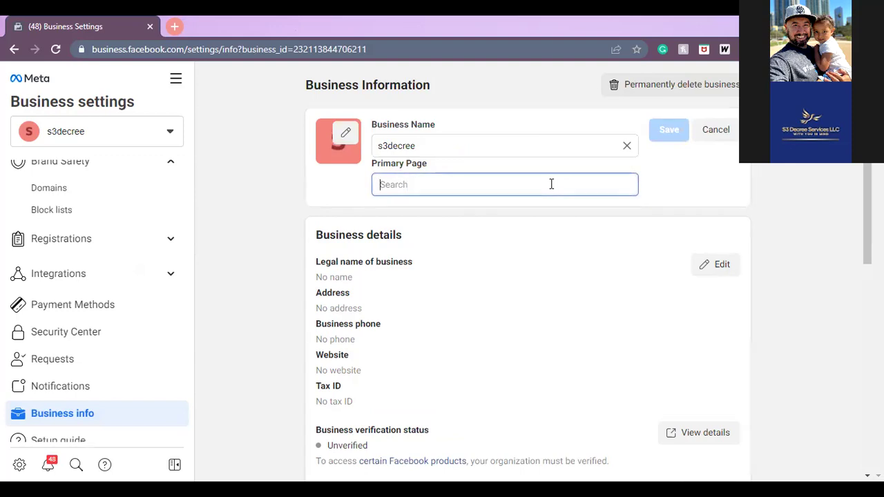
left_click(516, 147)
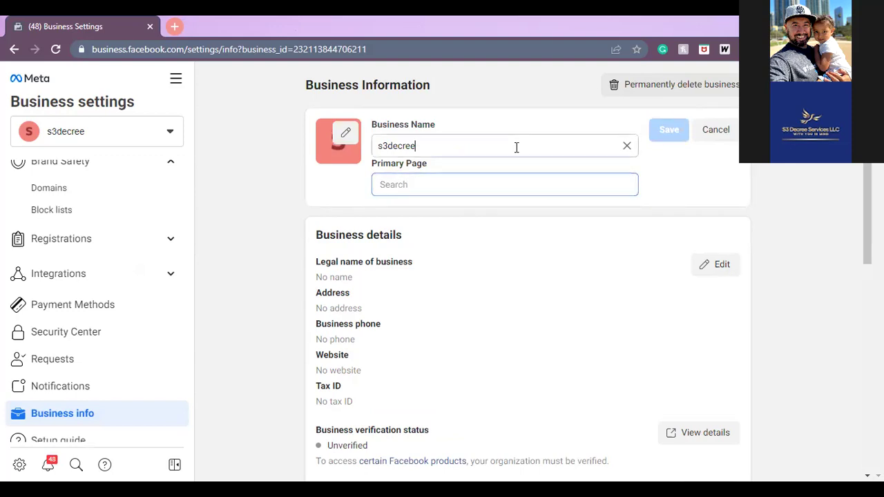
key("BackSpace")
key("BackSpace")
key("BackSpace")
key("BackSpace")
key("BackSpace")
key("BackSpace")
key("BackSpace")
key("BackSpace")
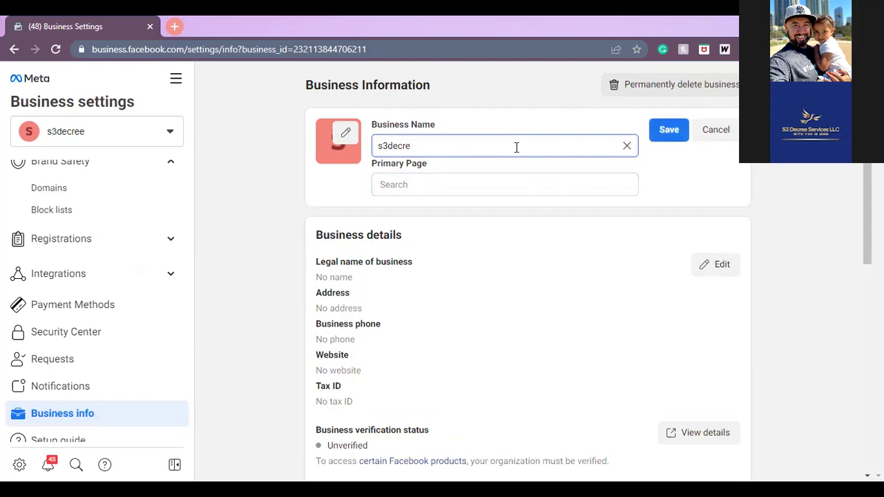
type("S3 Decree")
left_click(504, 180)
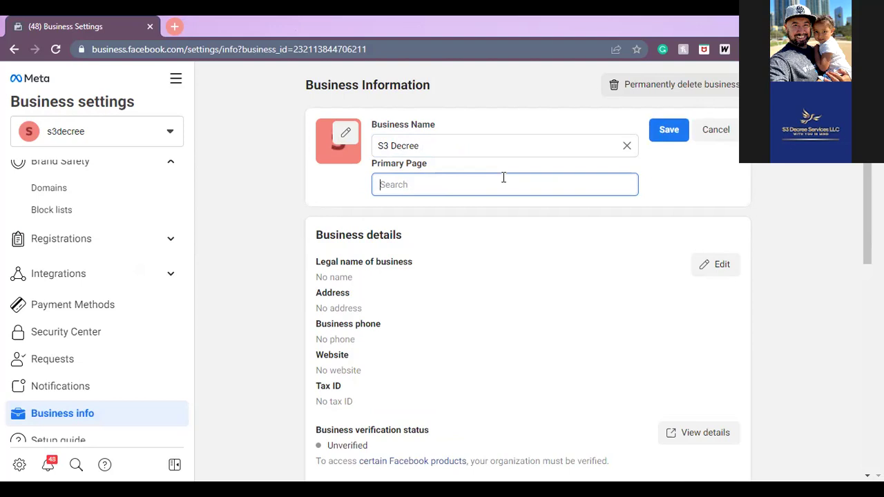
type("S3")
left_click(420, 226)
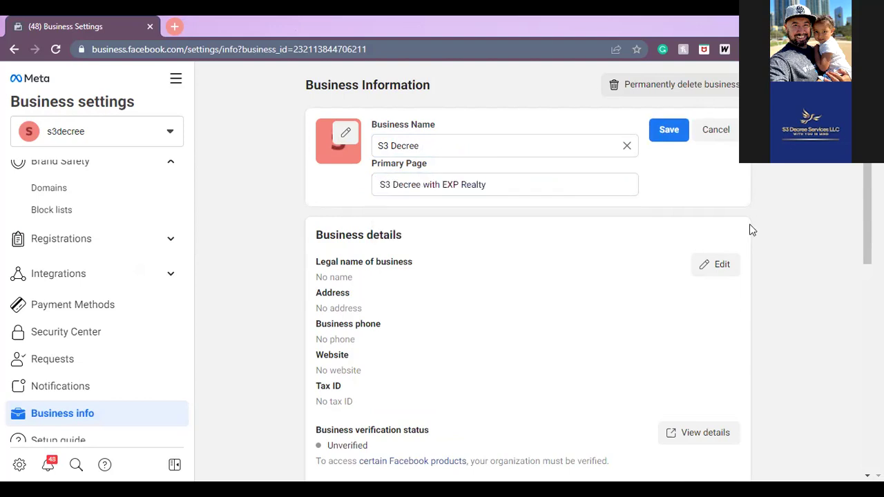
left_click(680, 133)
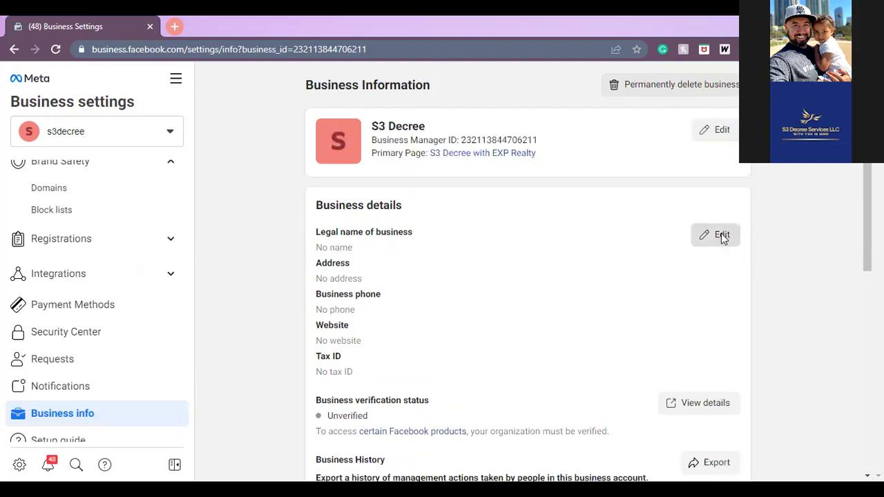
left_click(721, 236)
left_click(415, 239)
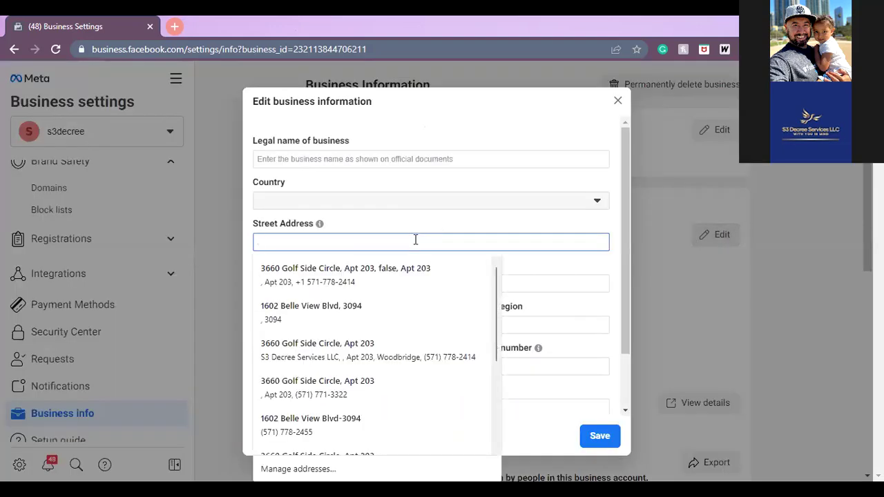
left_click(404, 155)
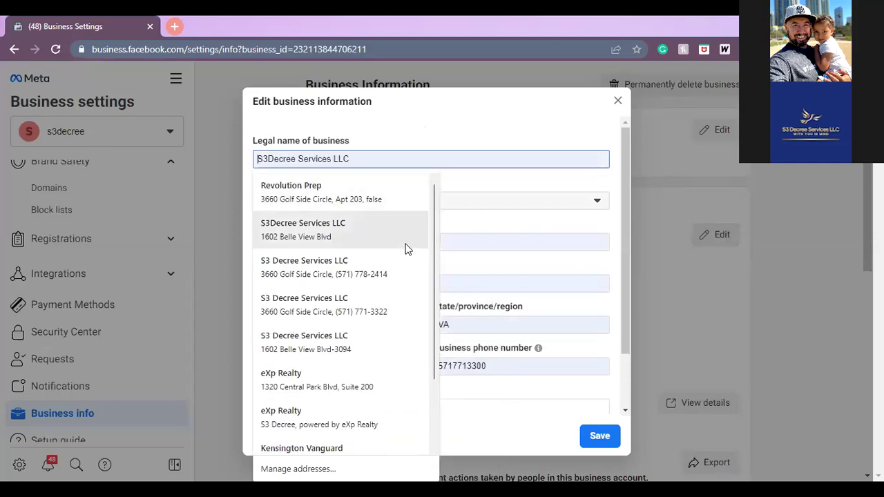
scroll(436, 277, "down", 1)
scroll(434, 271, "down", 2)
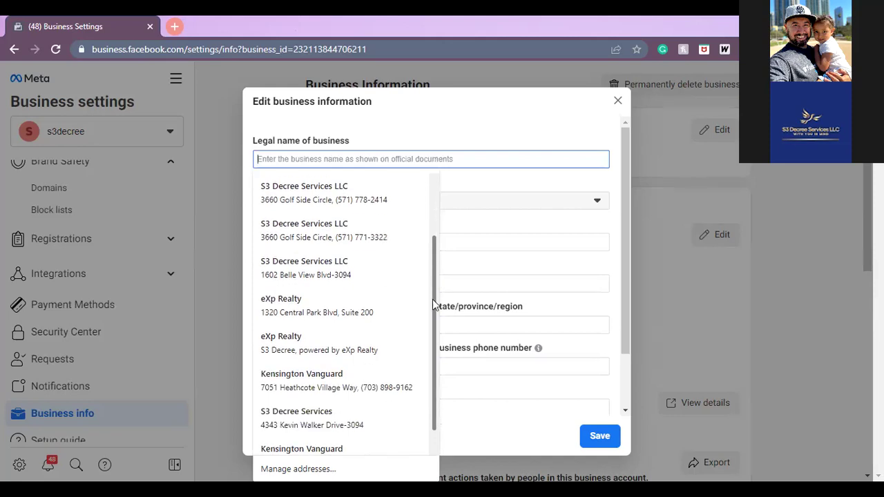
left_click(360, 393)
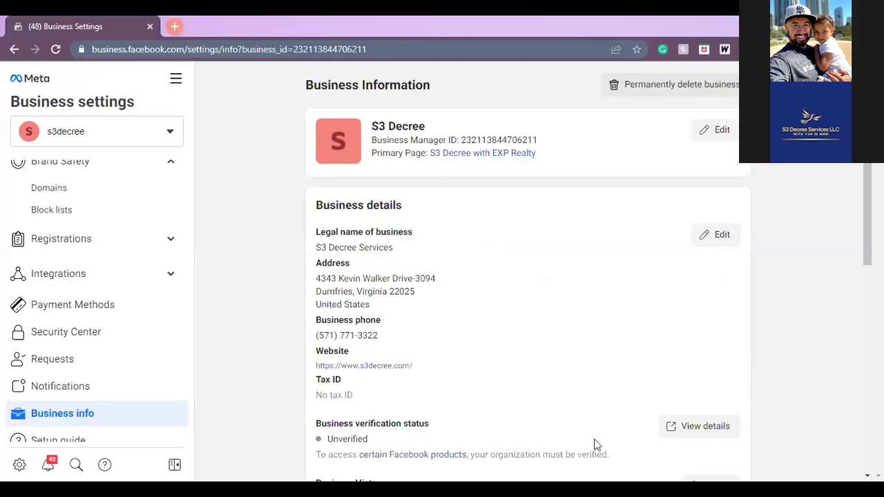
scroll(867, 207, "down", 2)
scroll(866, 207, "down", 4)
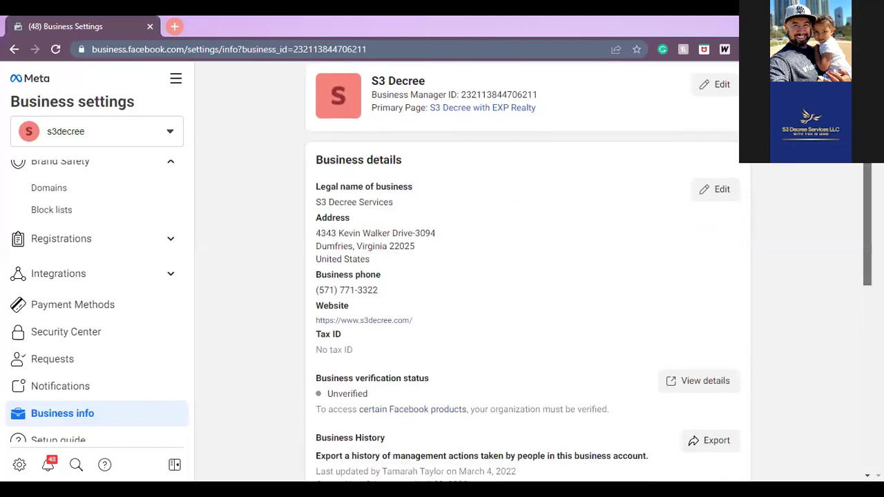
scroll(862, 327, "down", 4)
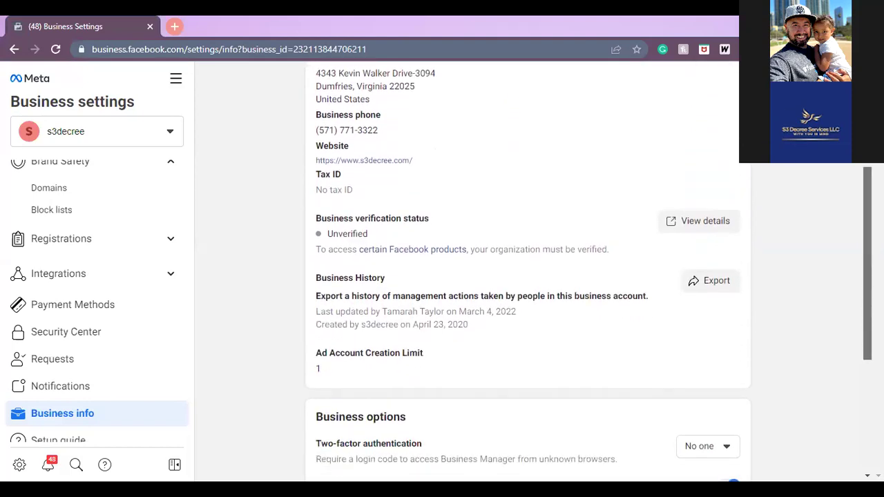
left_click_drag(862, 327, 854, 385)
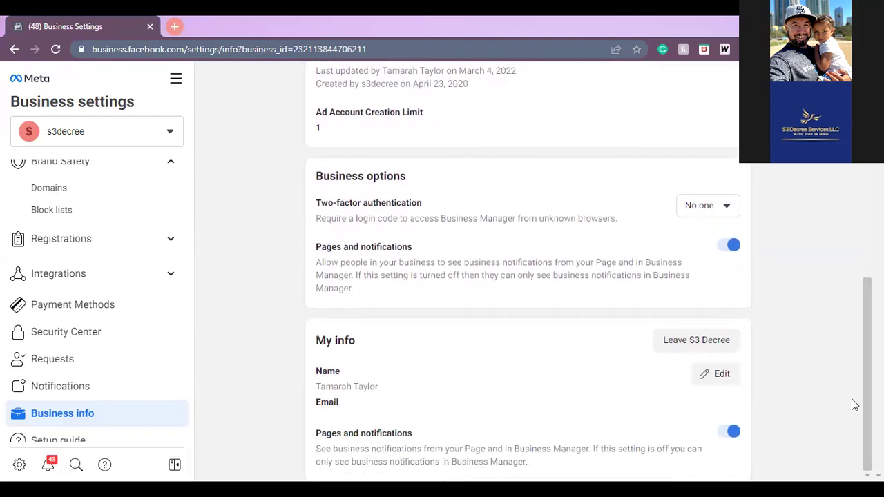
- Enter the business Gmail address in My info's Email and Confirm email fields and save
left_click(725, 378)
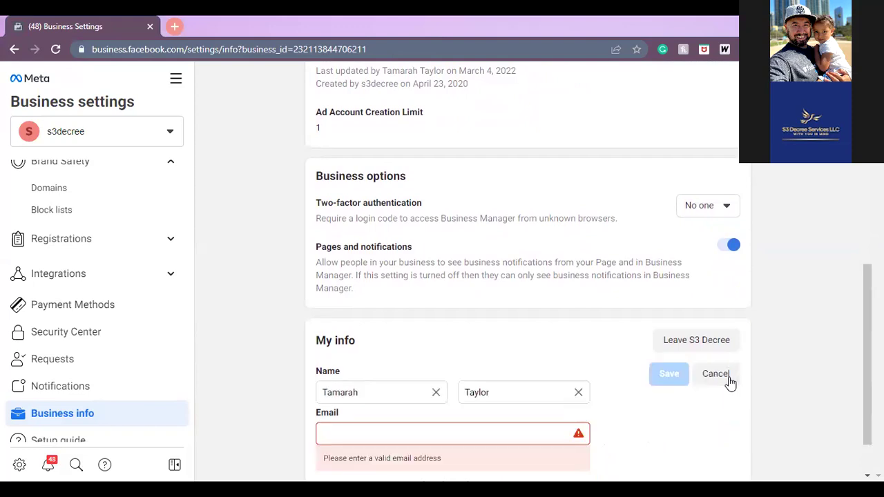
left_click(504, 433)
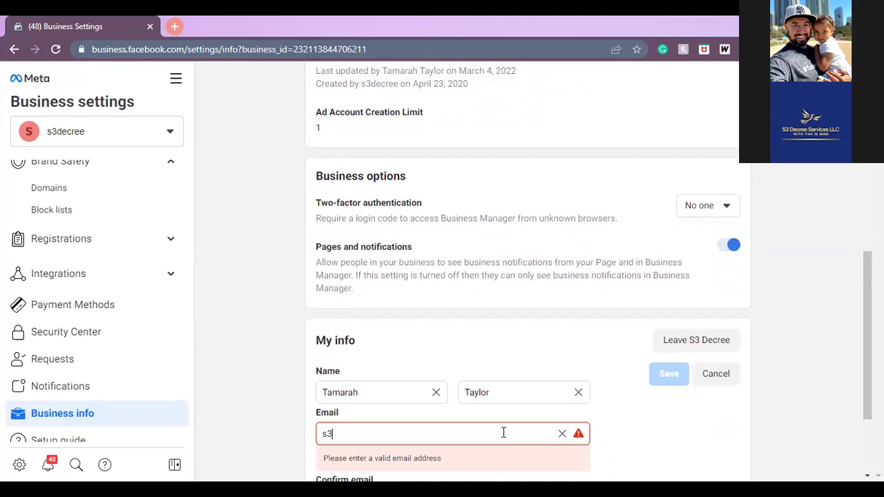
key("Tab")
key("Tab")
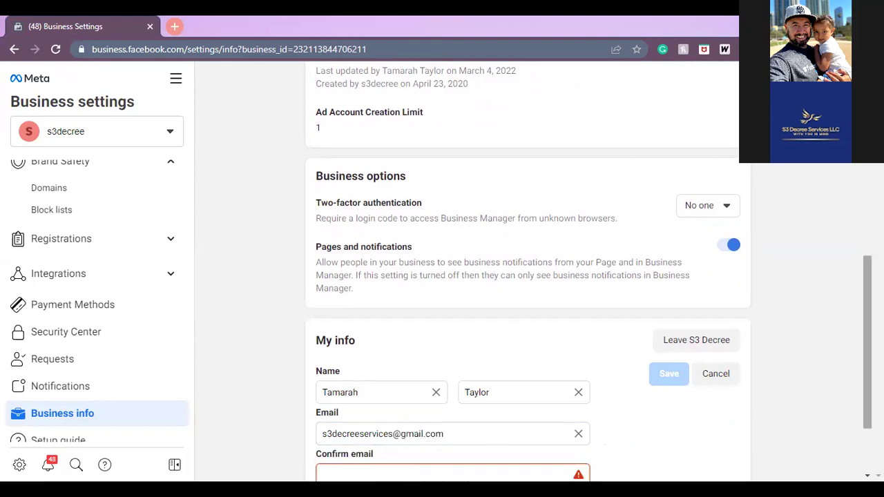
scroll(486, 447, "down", 2)
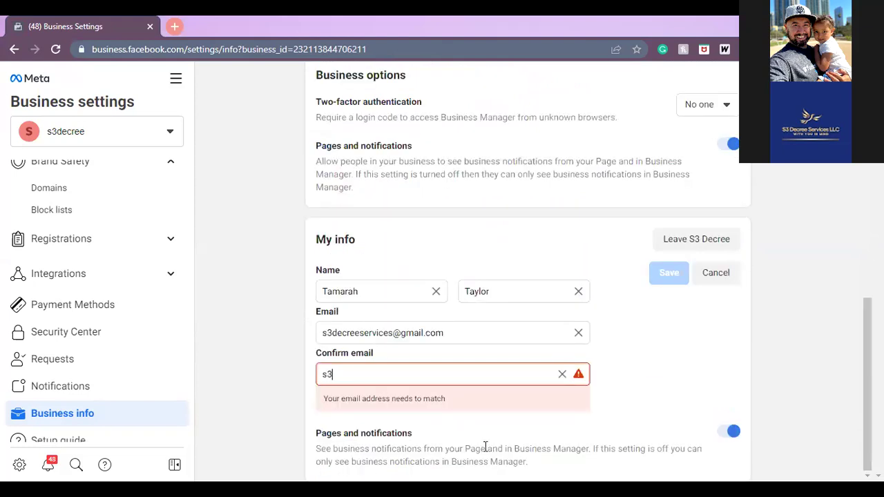
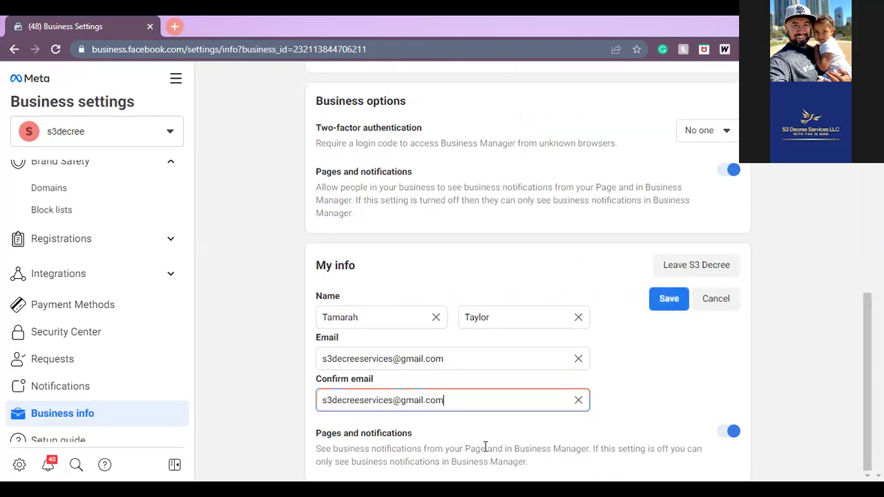
left_click(665, 304)
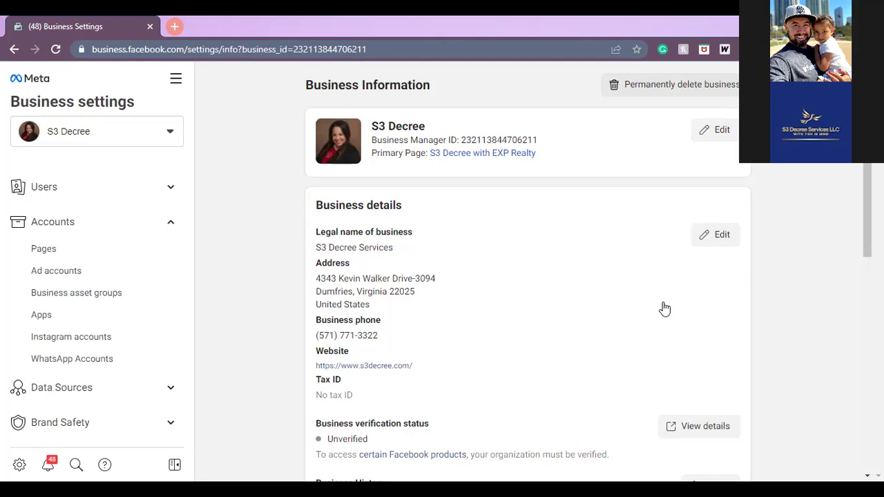
- Scroll the reloaded Business Information page to check legal name S3 Decree Services and primary Page
scroll(525, 276, "down", 1)
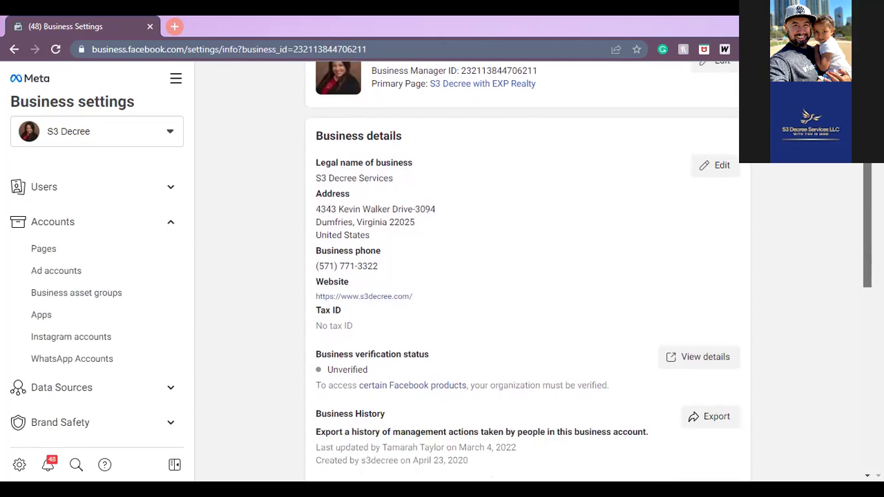
scroll(525, 276, "down", 1)
scroll(525, 276, "up", 3)
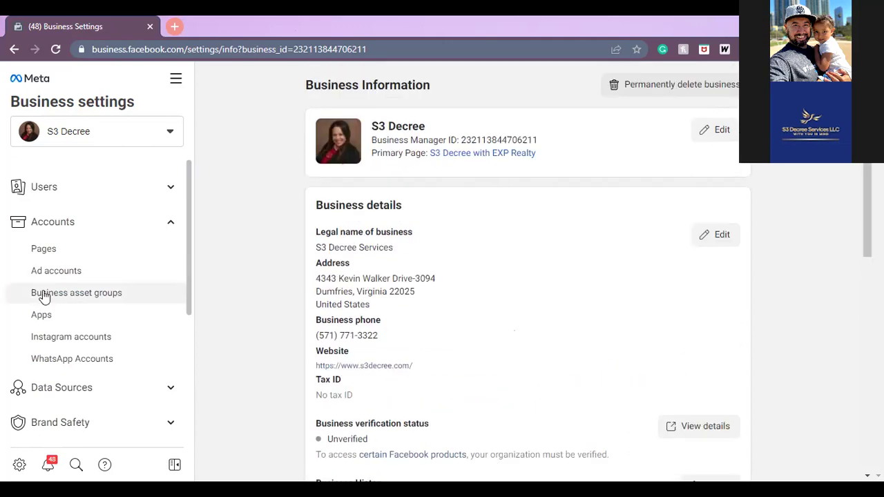
- Bookmark the Pages list showing S3 Decree with EXP Realty as 'Business settings' in FB Business Mgr
left_click(54, 248)
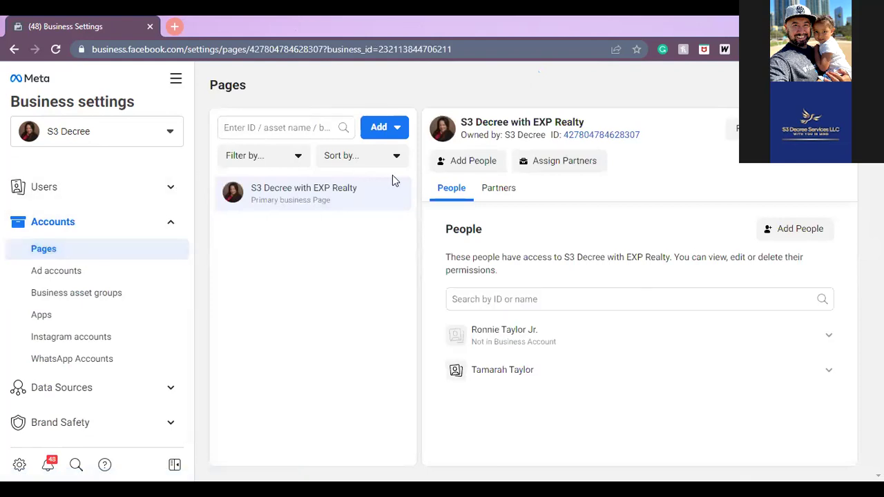
left_click(638, 52)
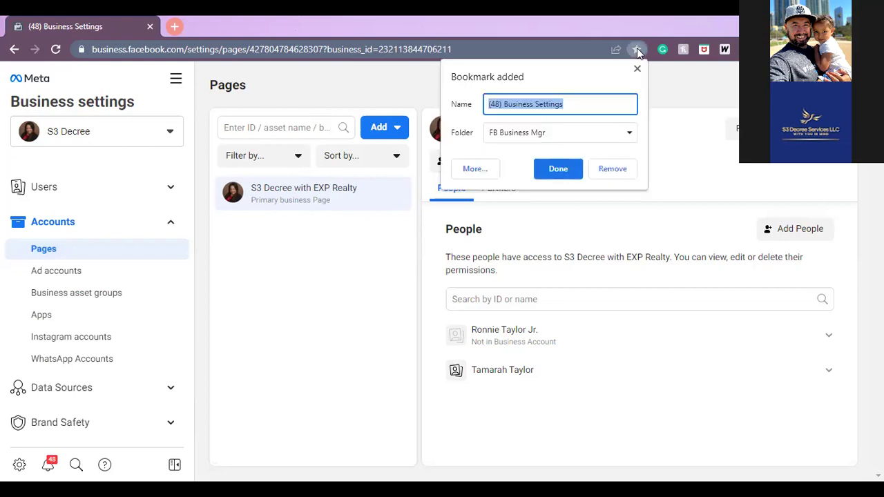
type("Busine")
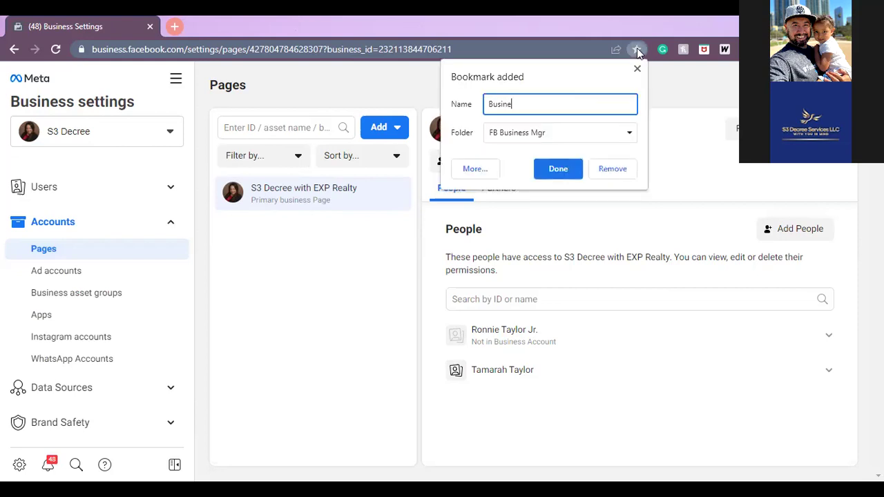
type("ss settings")
key("Return")
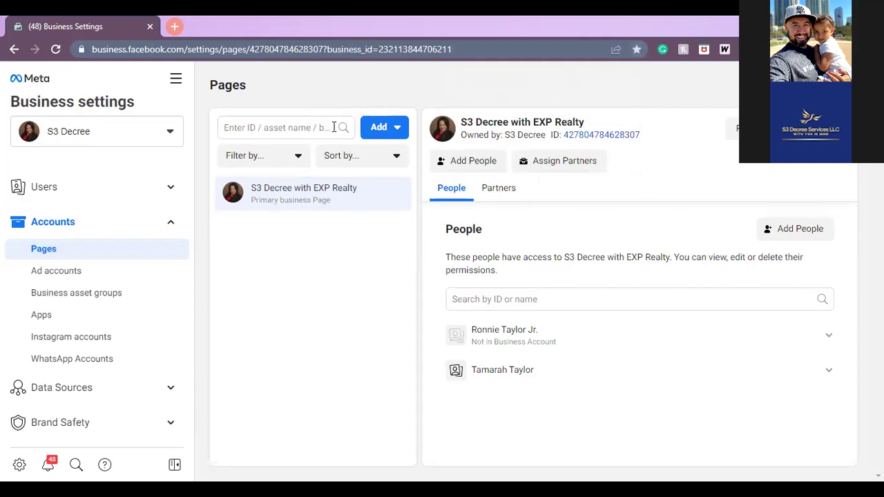
- Reach Payment Settings through All tools > Billing and bookmark the $0.00-balance page as 'Billing'
left_click(178, 81)
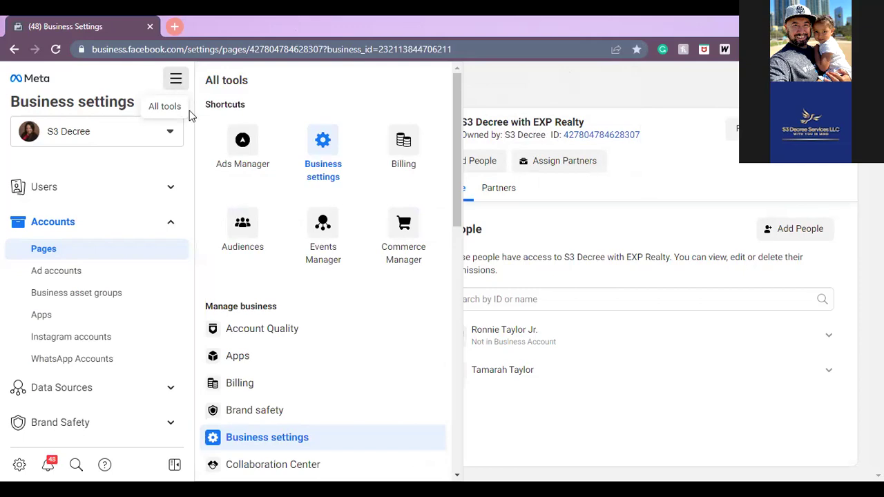
left_click(239, 379)
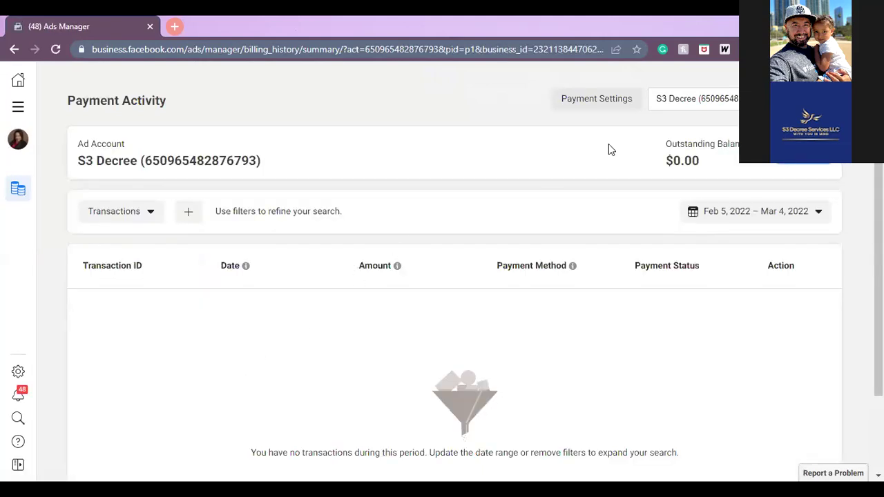
left_click(611, 103)
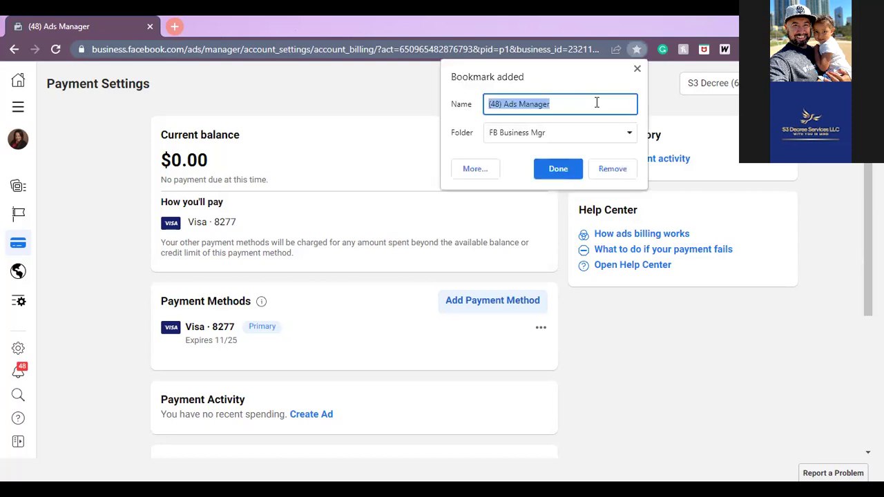
type("Billing")
key("Return")
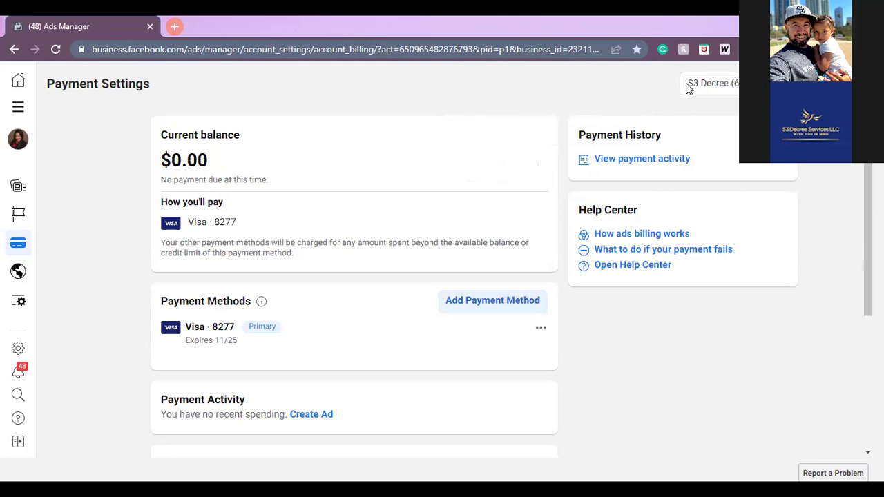
- Browse the available ad accounts, then go to S3 Decree's Campaigns page via the Ads Manager shortcut
left_click(714, 83)
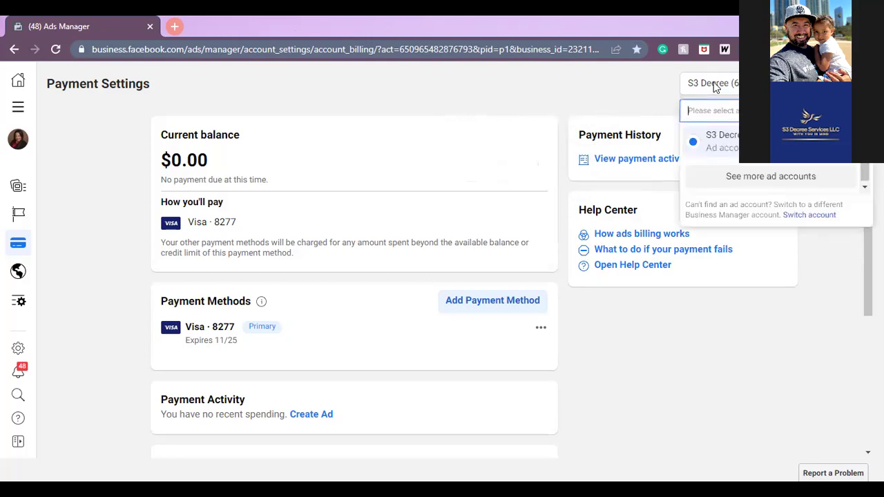
left_click(744, 186)
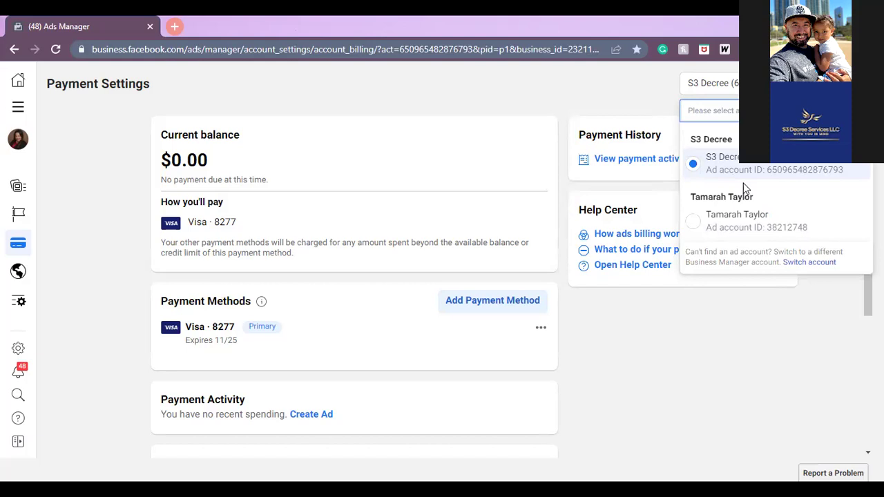
mouse_move(26, 118)
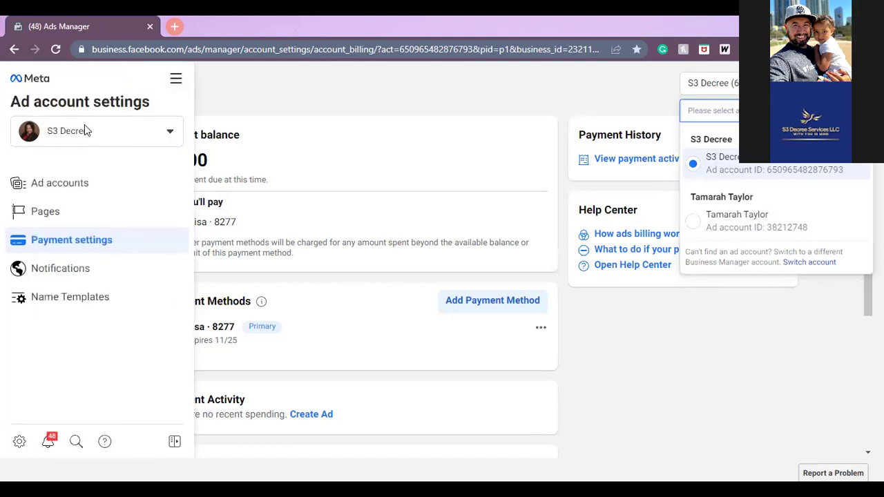
left_click(179, 91)
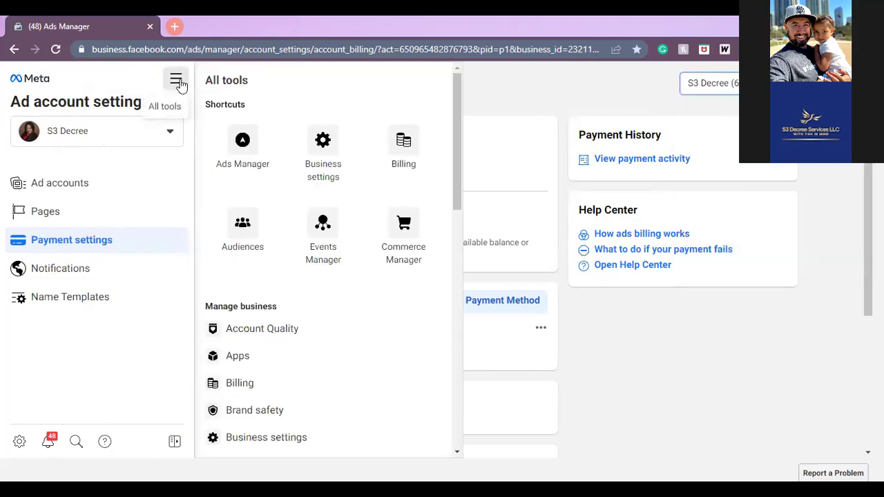
left_click(232, 142)
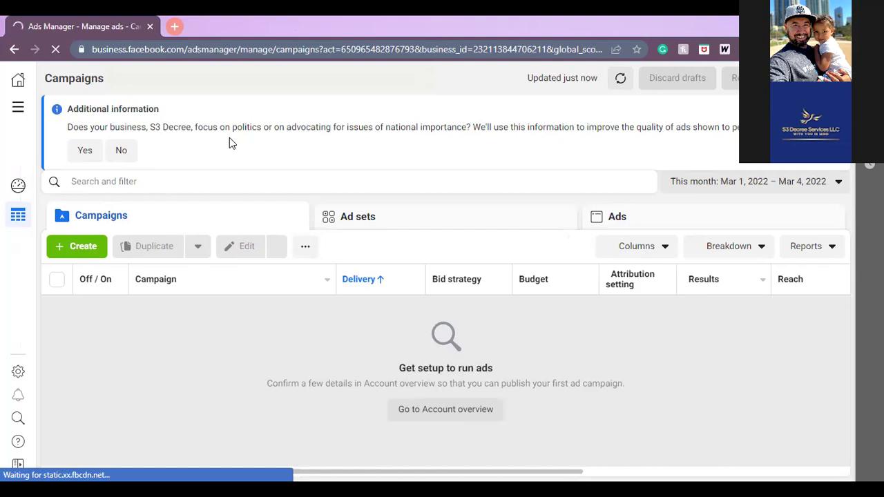
- Answer No to the politics question and switch to the other ad account
left_click(126, 148)
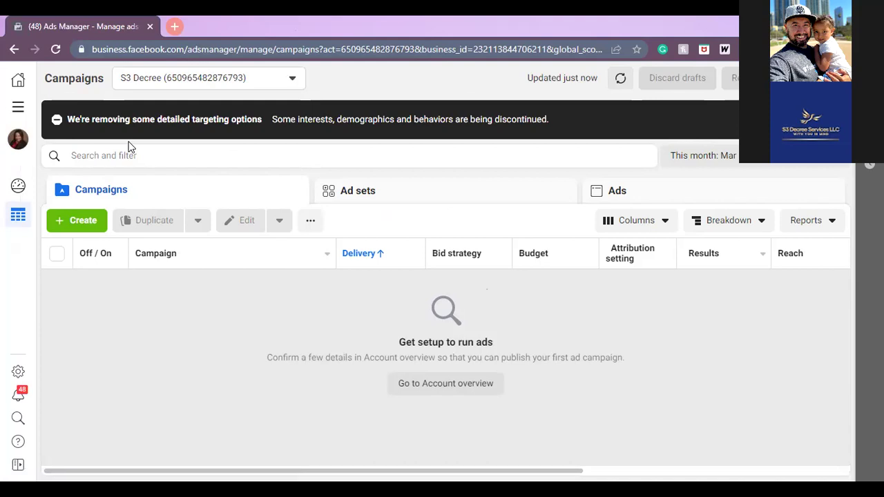
left_click(241, 82)
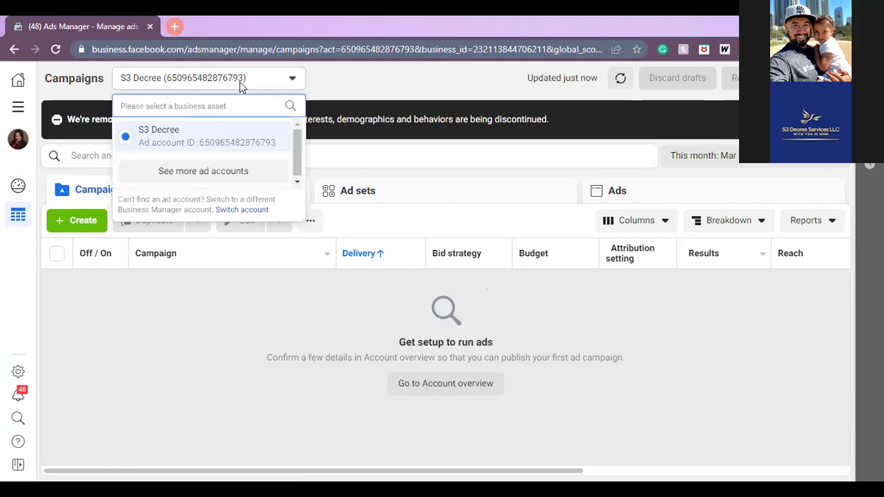
left_click(215, 172)
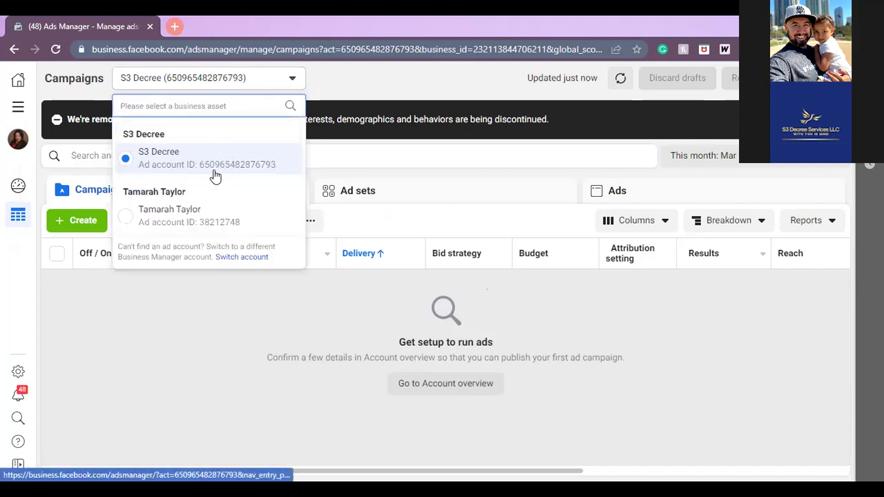
left_click(197, 233)
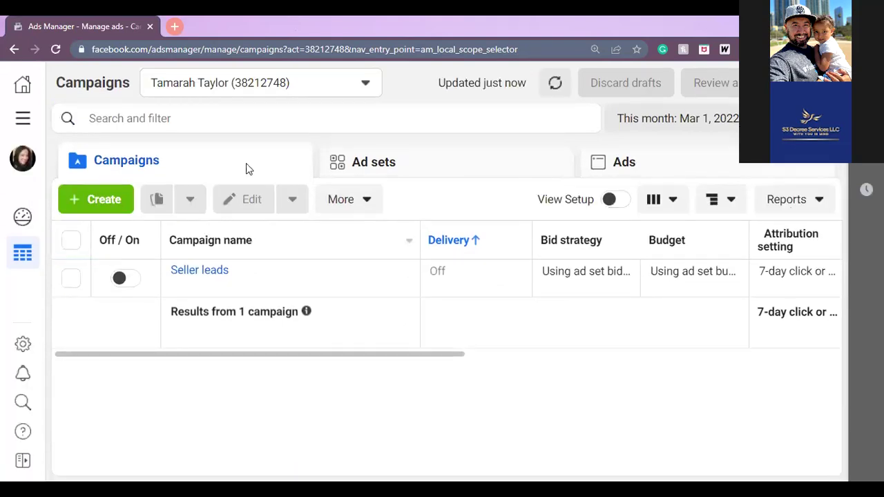
- Switch the account selector back to the S3 Decree ad account's empty Campaigns list
left_click(293, 90)
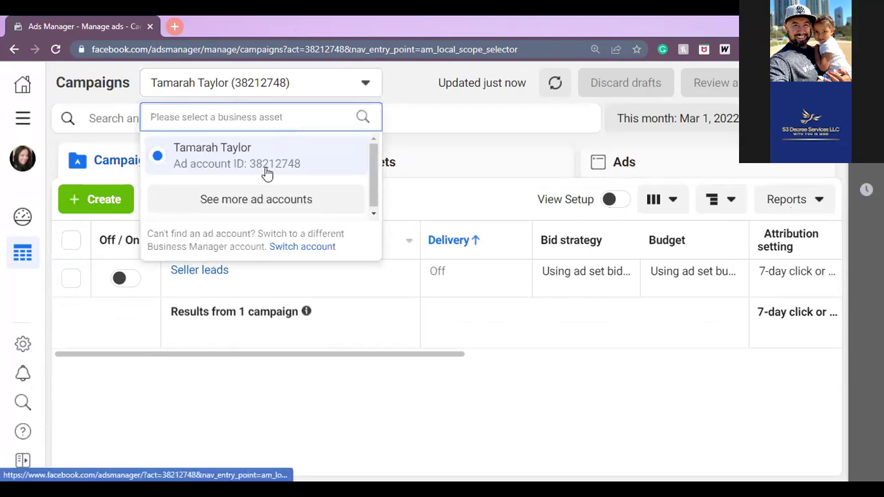
left_click(257, 198)
left_click(256, 191)
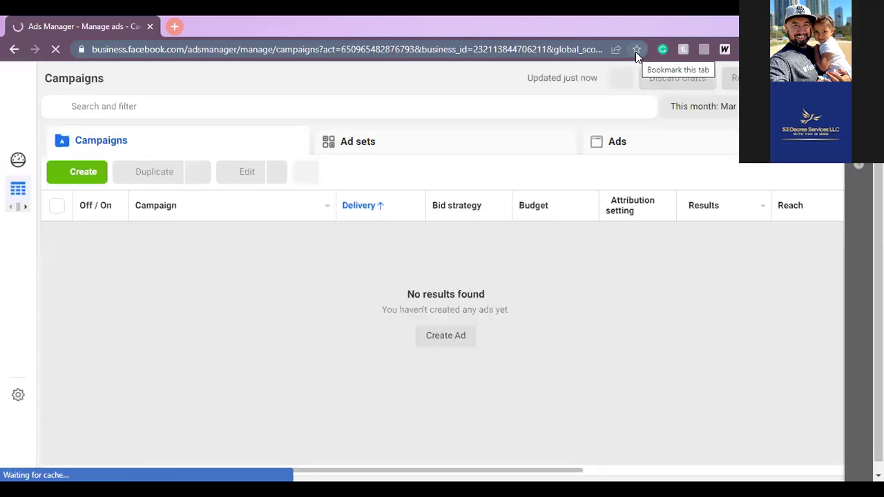
- Bookmark the S3 Decree Campaigns page as 'Ads Mgr', then go to Audiences from All tools
left_click(635, 52)
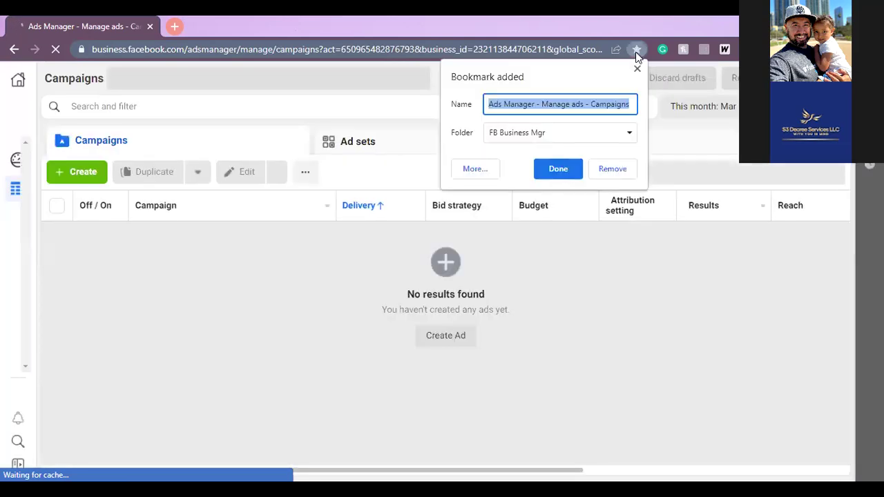
type("Ads Mgr")
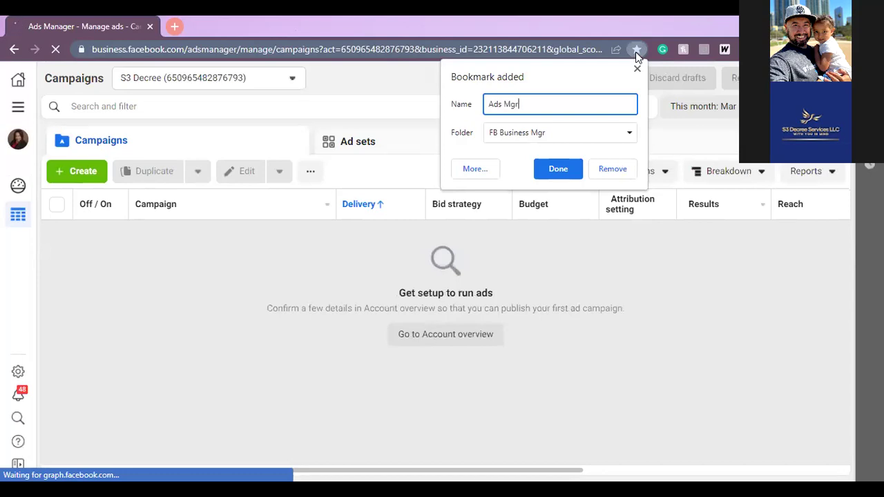
key("Return")
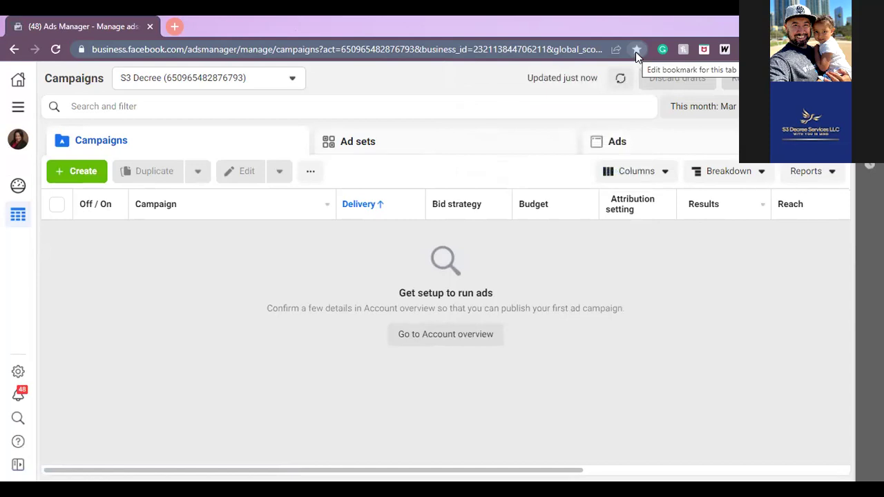
left_click(18, 108)
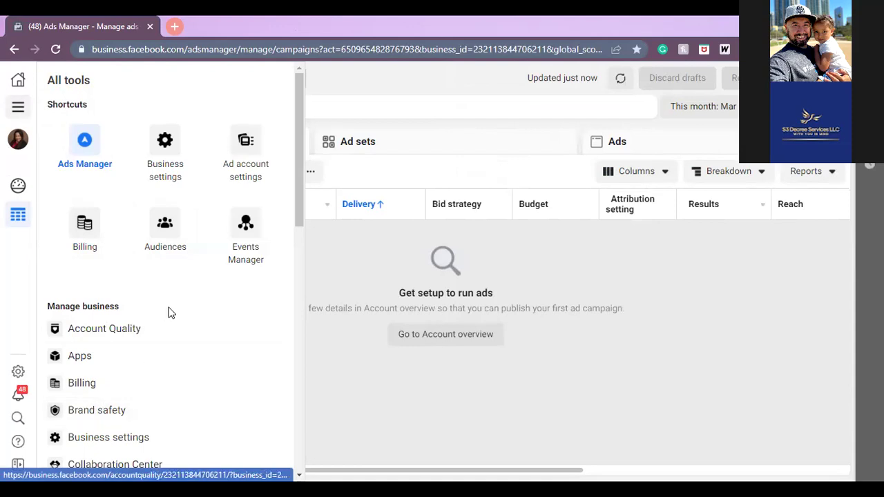
left_click(176, 237)
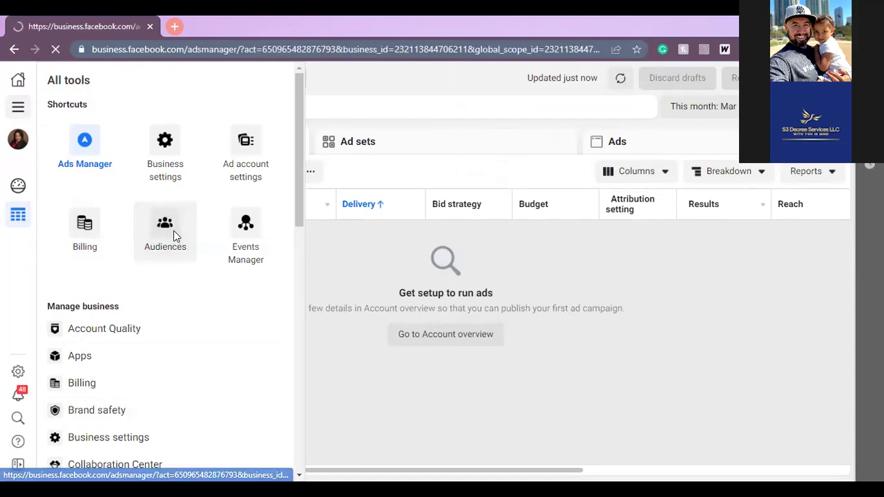
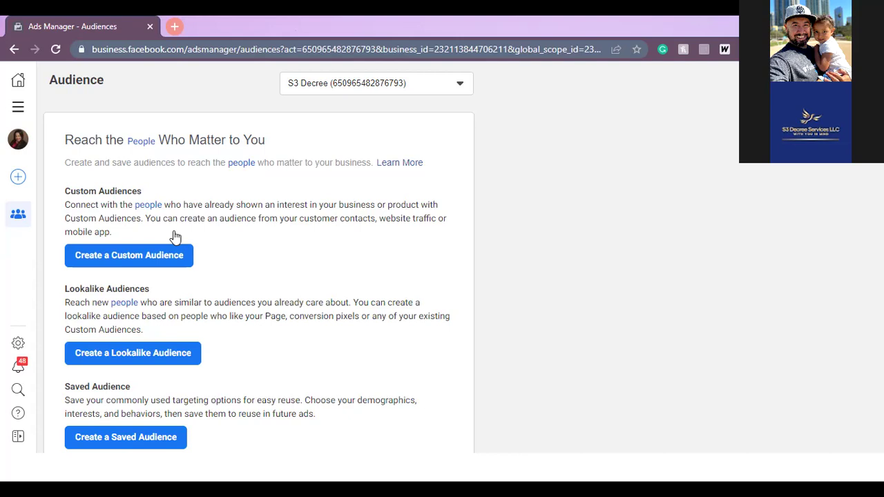
- Begin a new custom audience using Facebook Page as the Meta source
left_click(161, 262)
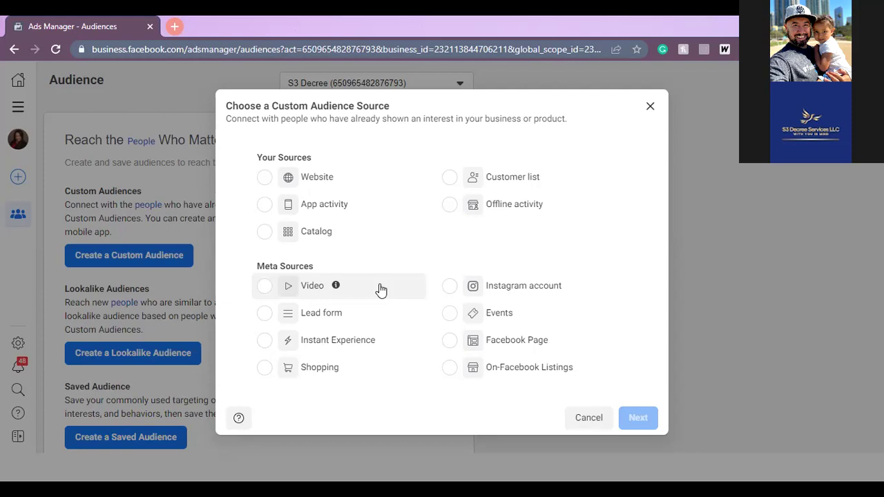
left_click(497, 335)
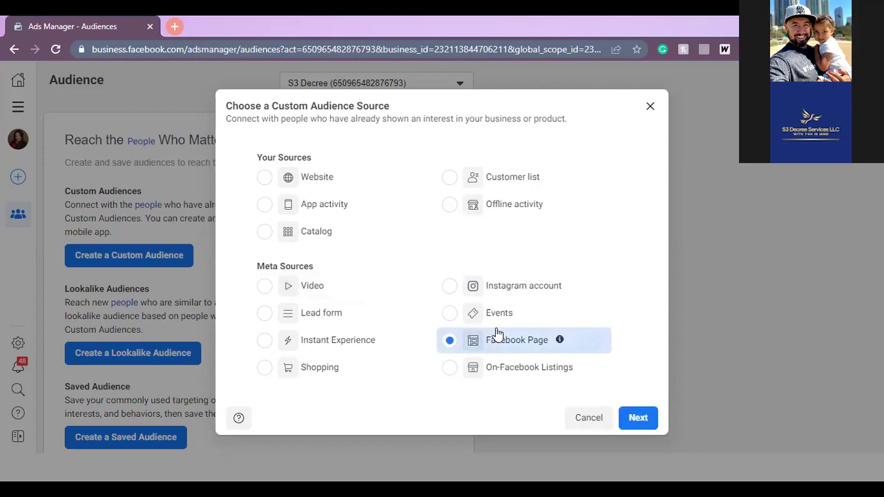
left_click(635, 417)
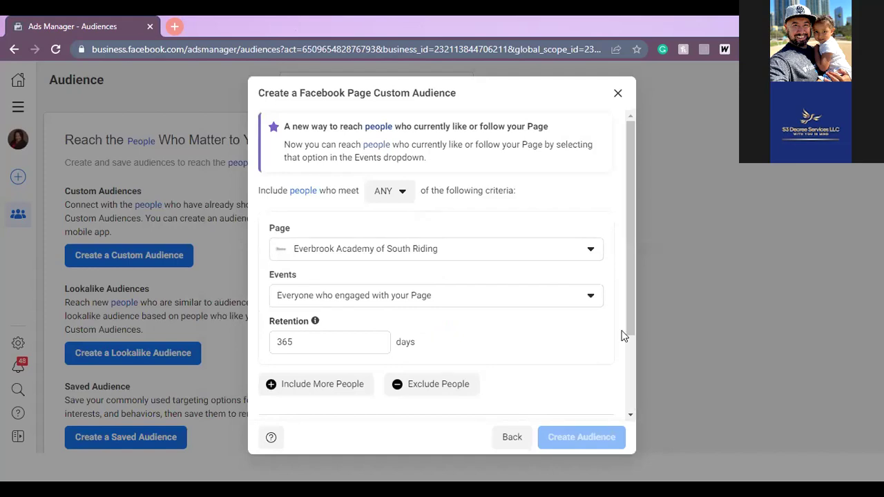
- Select the S3 Decree with EXP Realty page as the audience's Page
left_click(591, 253)
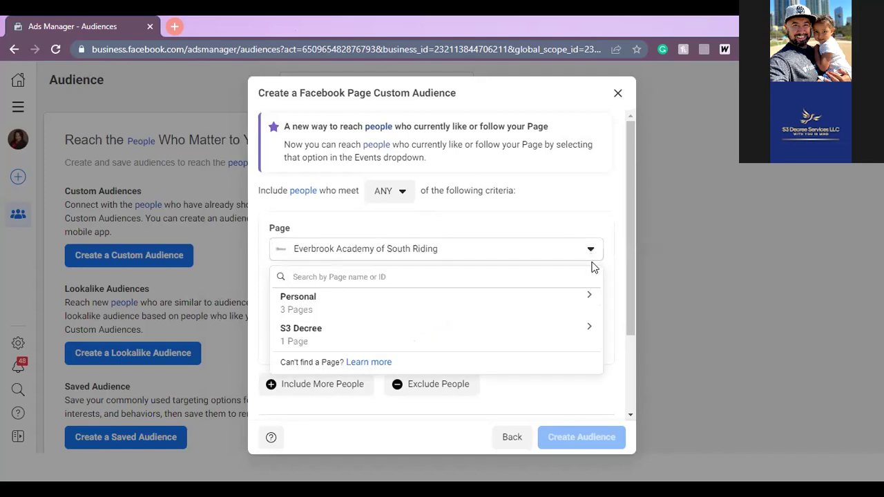
left_click(563, 339)
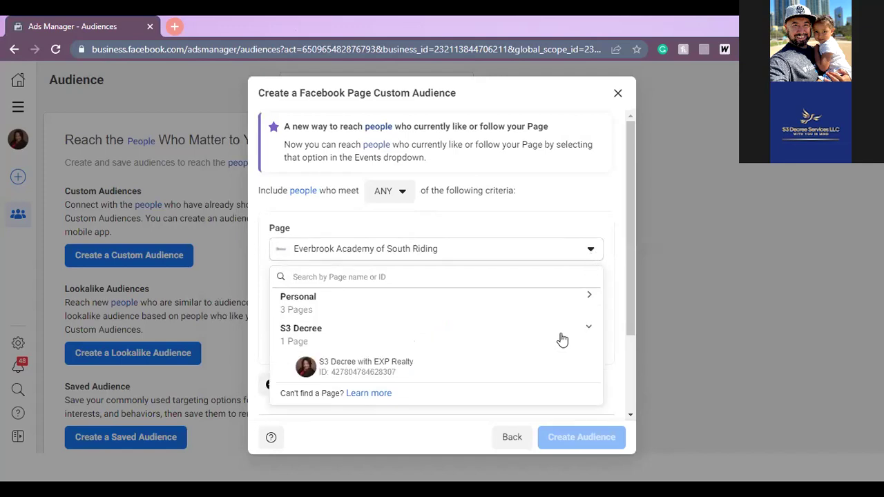
left_click(456, 369)
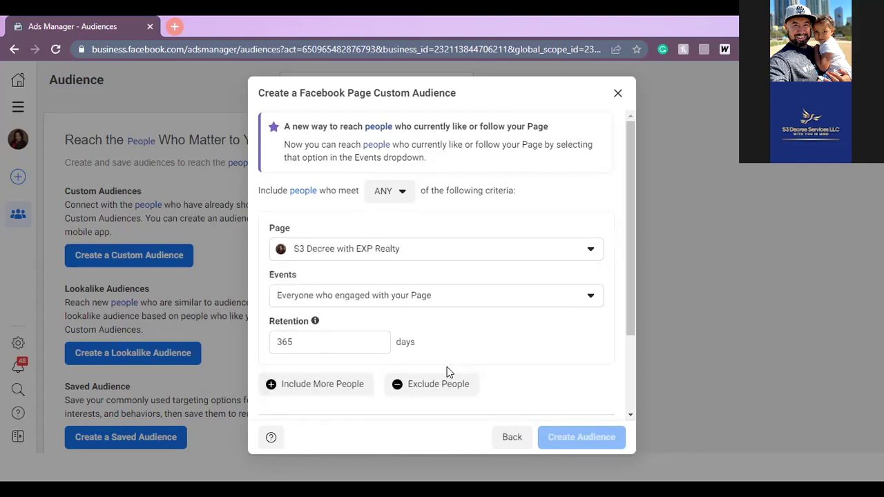
- Set the Events option to 'People who engaged with any post or ad'
left_click(512, 304)
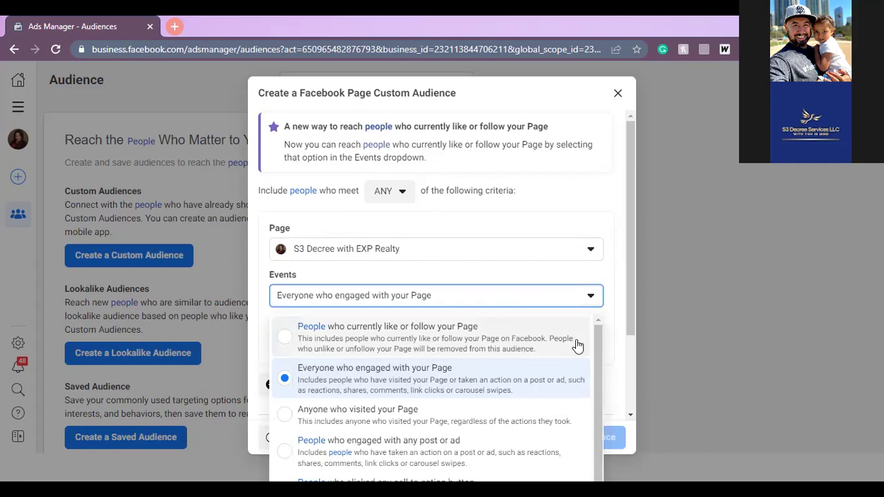
left_click_drag(594, 345, 594, 366)
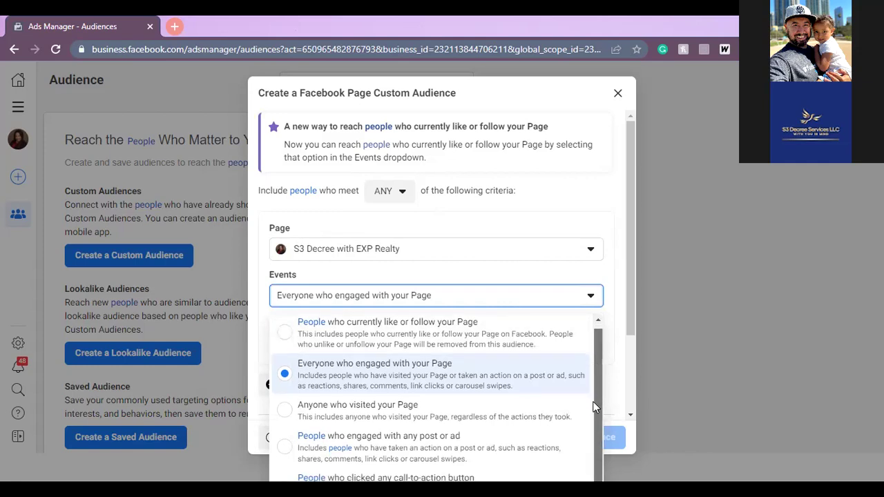
left_click_drag(627, 320, 627, 381)
left_click(568, 205)
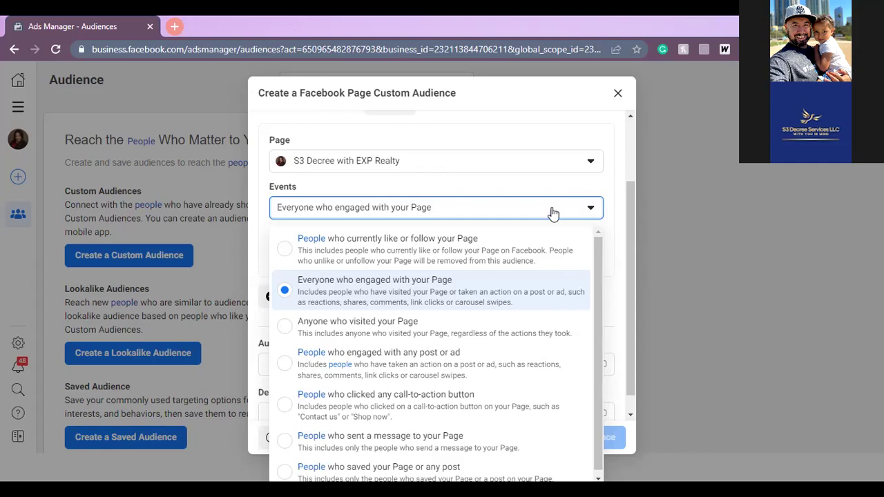
left_click(287, 370)
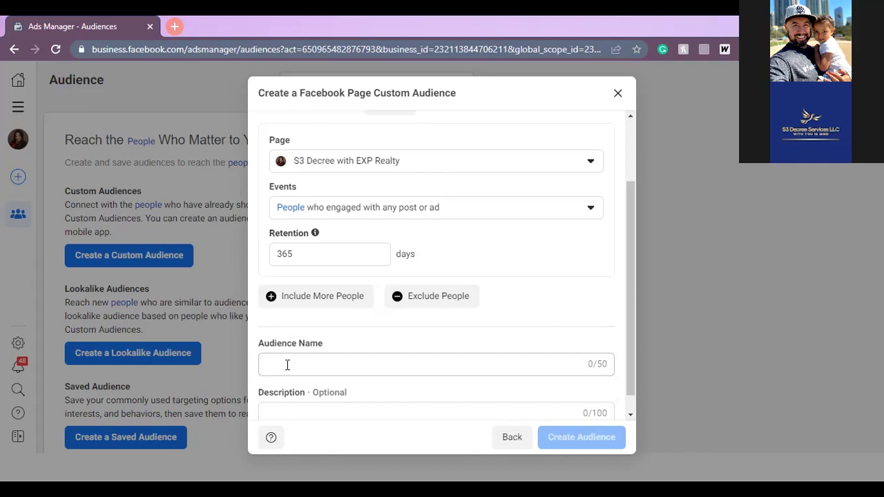
- Change the audience retention from 365 to 30 days
left_click(318, 250)
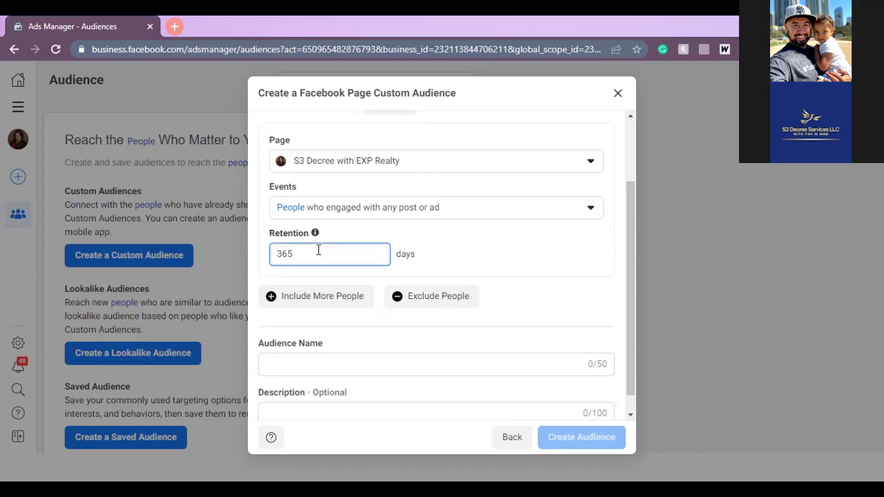
key("BackSpace")
key("BackSpace")
key("BackSpace")
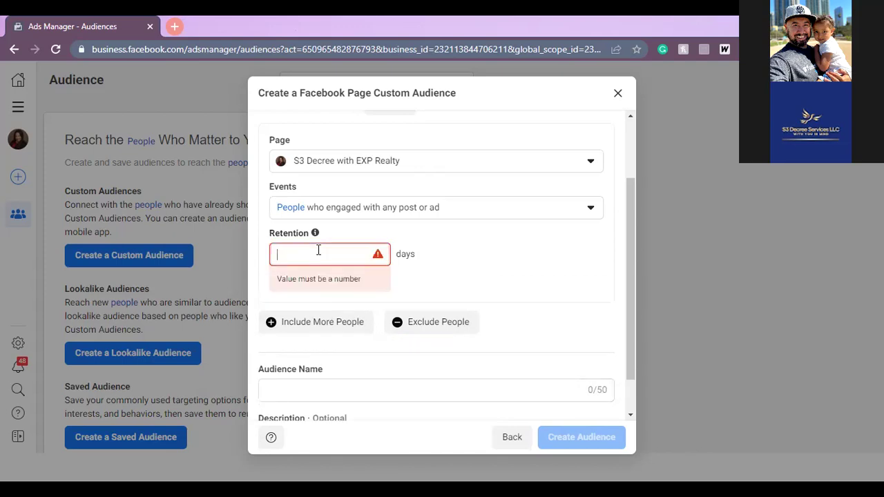
type("30")
left_click(534, 269)
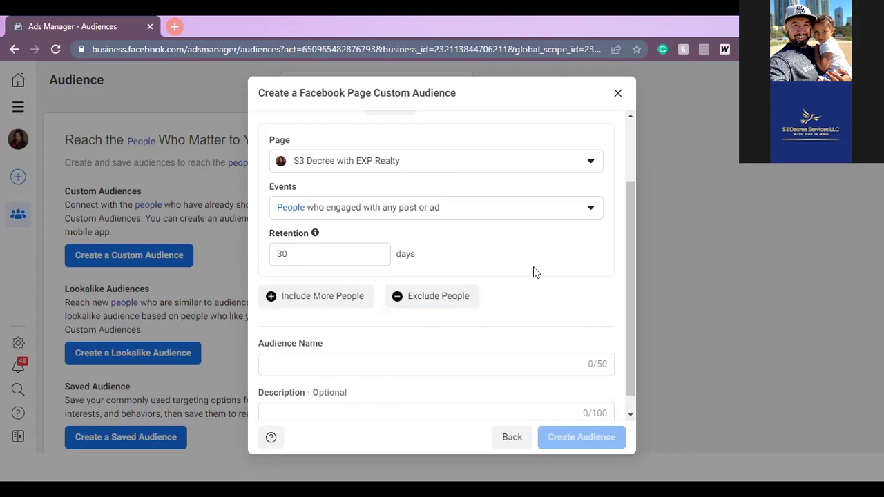
- Name the audience 'People who engaged with imaged ads' and create it
left_click(475, 368)
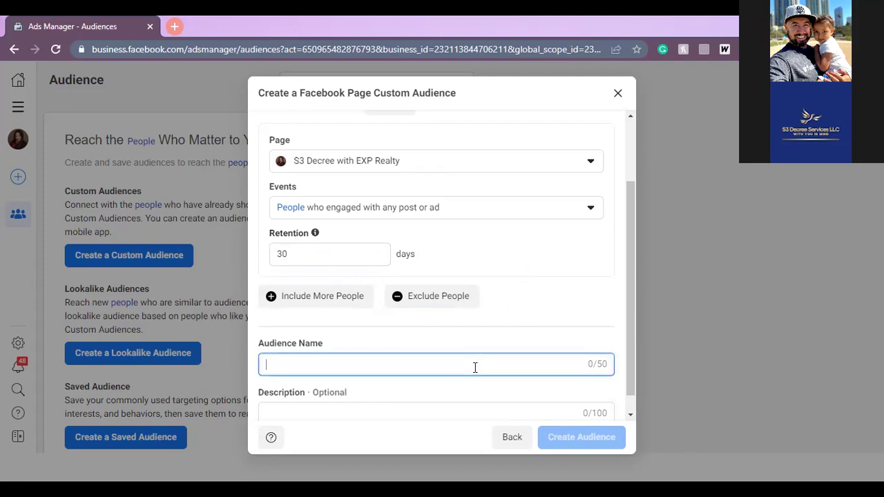
type("Peo")
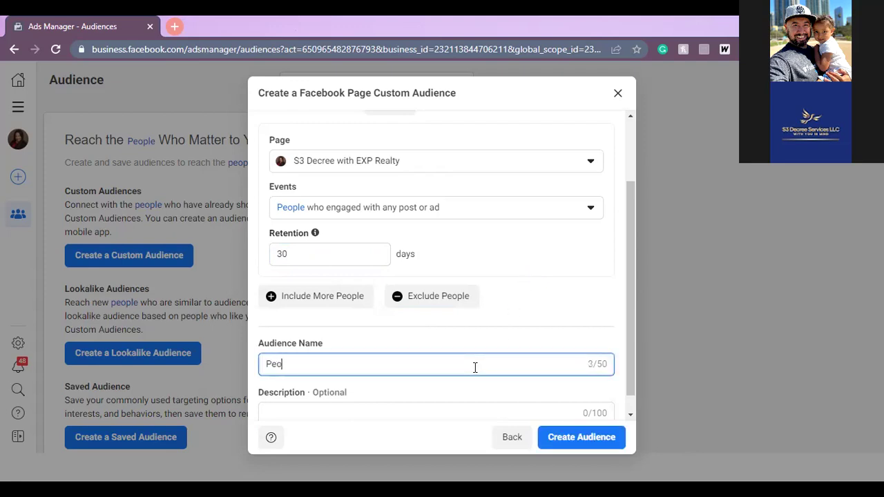
type("ple who engaged with imaged ads")
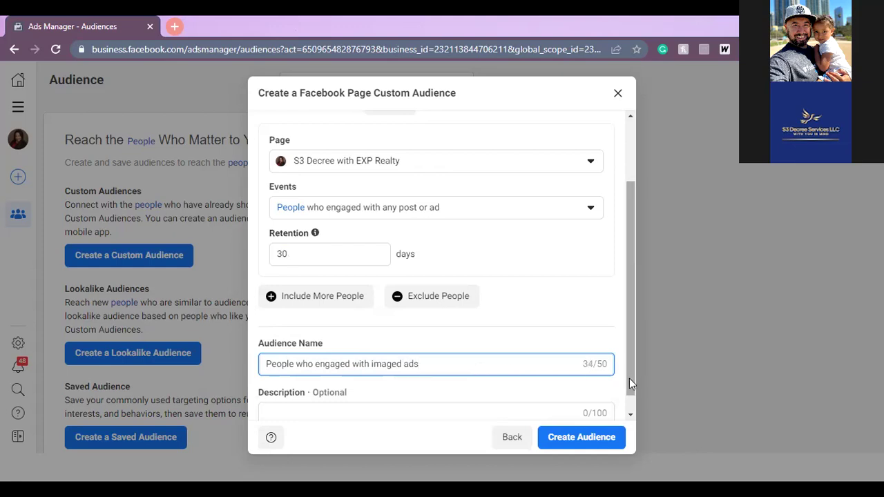
scroll(630, 381, "down", 1)
left_click(596, 438)
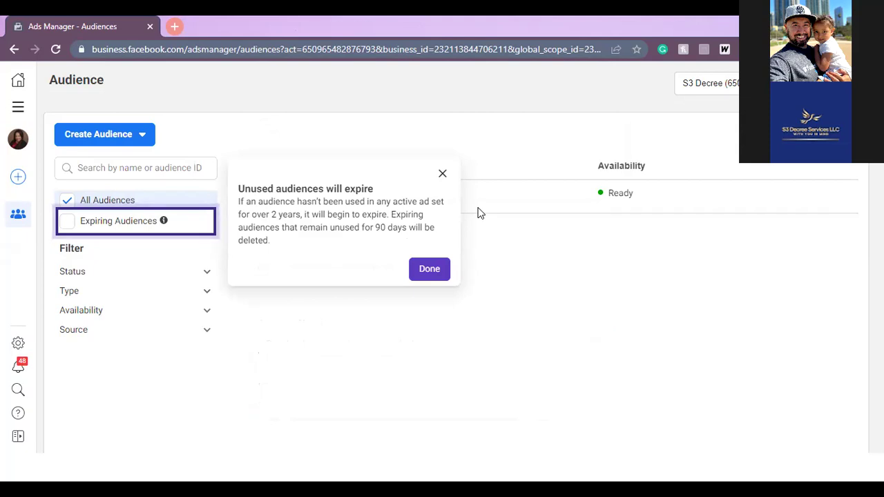
- Dismiss the expiry notice and bookmark the Audiences page as 'Custom audiences' in FB Business Mgr
left_click(439, 269)
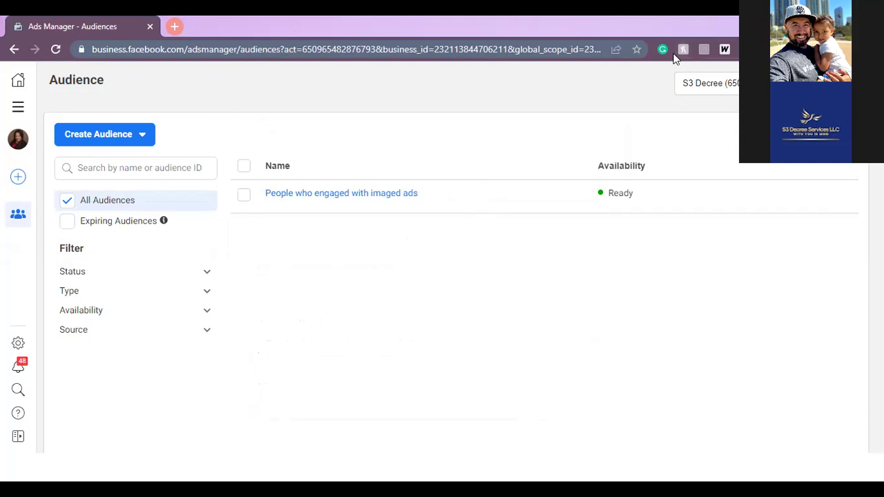
left_click(629, 60)
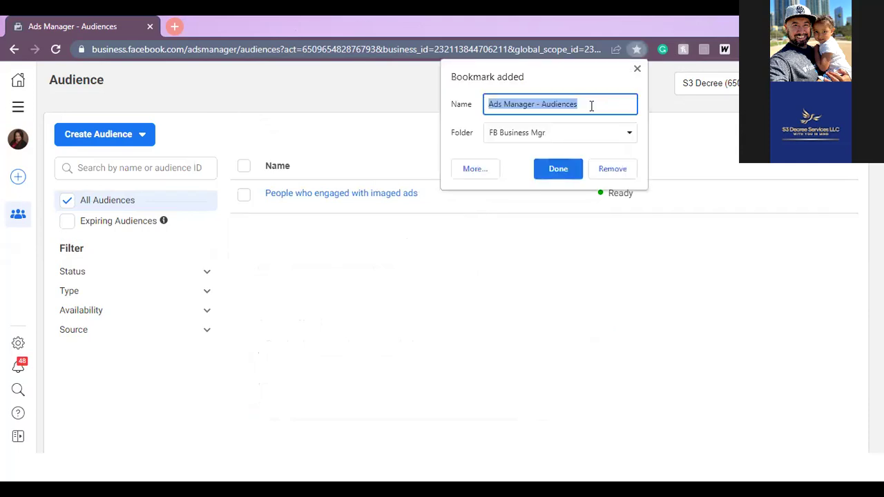
type("Custom audiences")
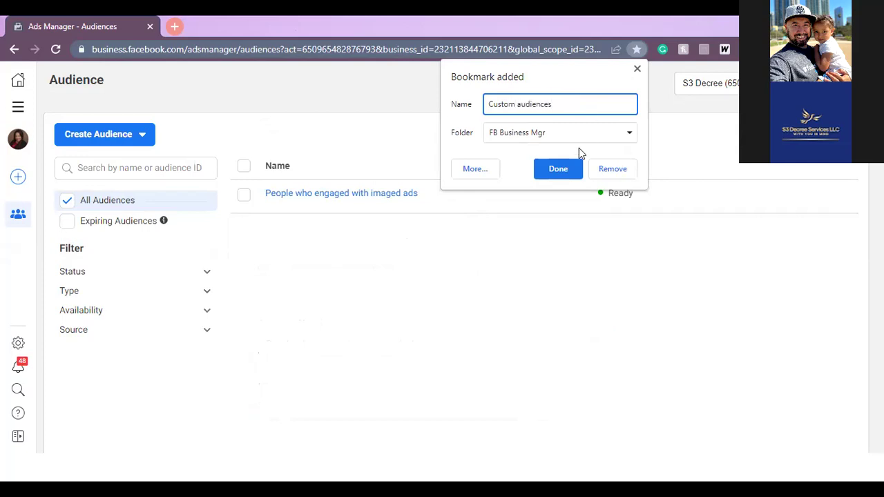
left_click(565, 172)
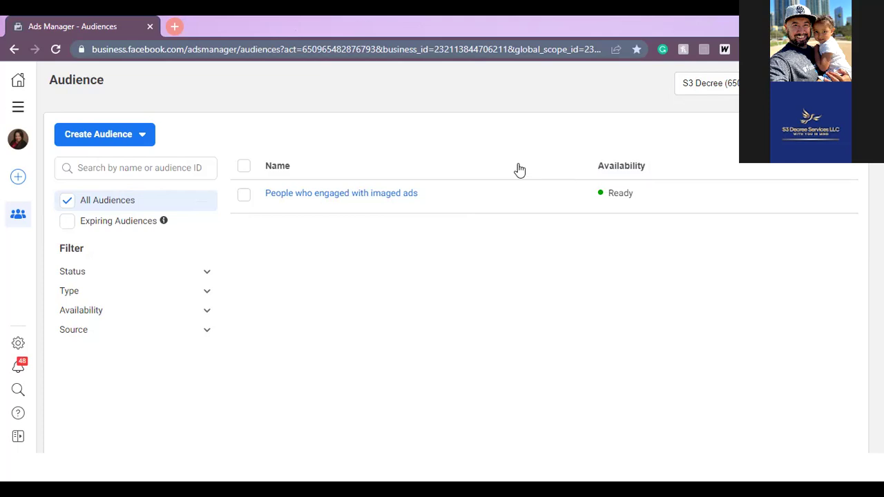
- Go to Events Manager from All tools and dismiss the Task Center popup
left_click(19, 111)
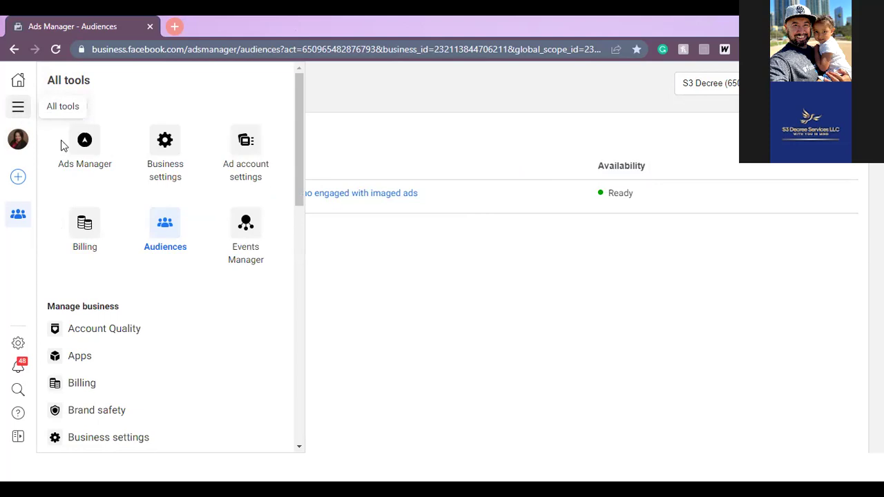
left_click(263, 271)
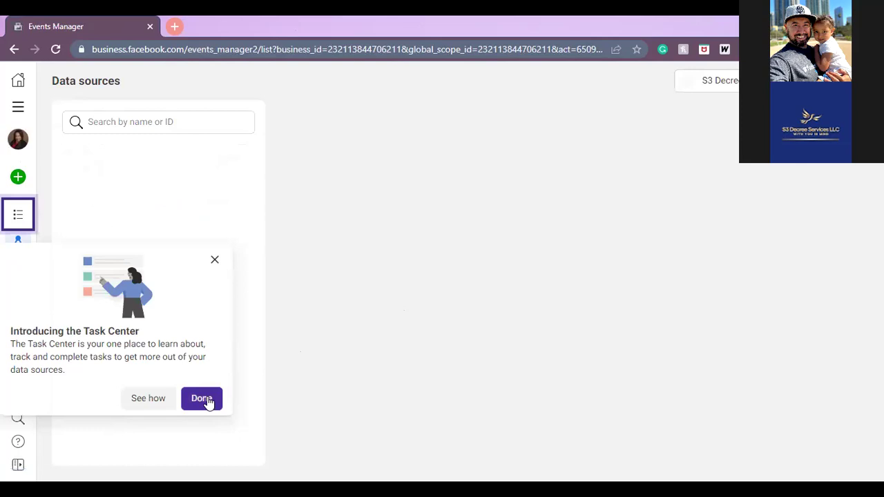
left_click(202, 399)
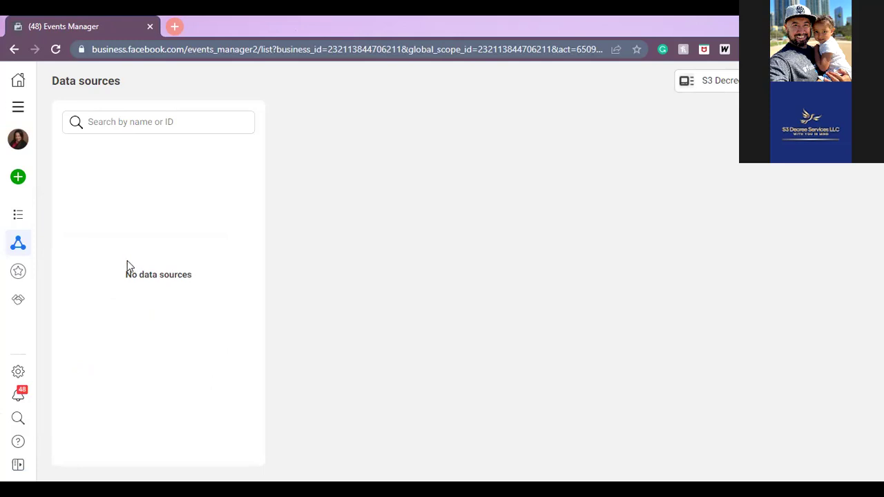
- Switch to the first ad account and bookmark the S3 Decree pixel overview as 'Pixel'
left_click(753, 80)
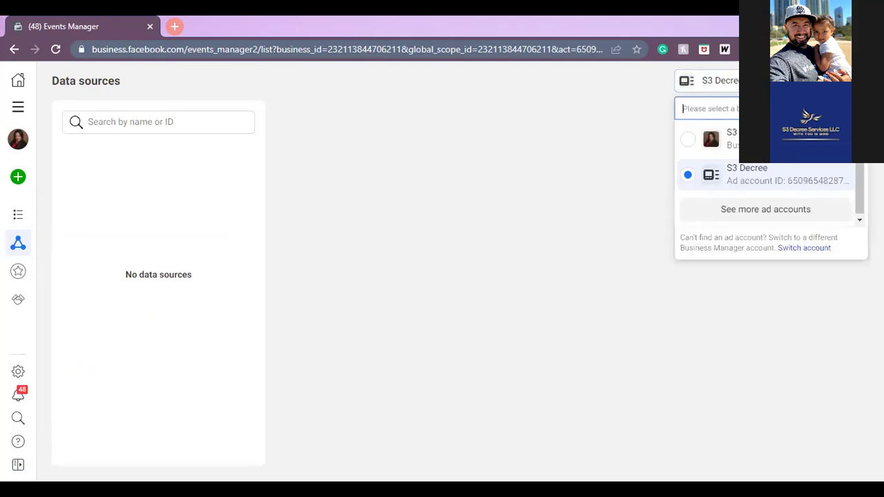
left_click(773, 139)
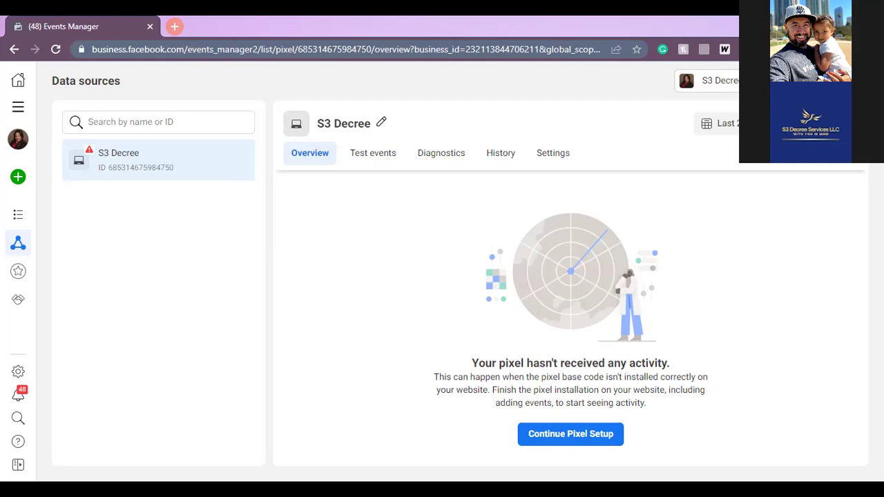
left_click(636, 50)
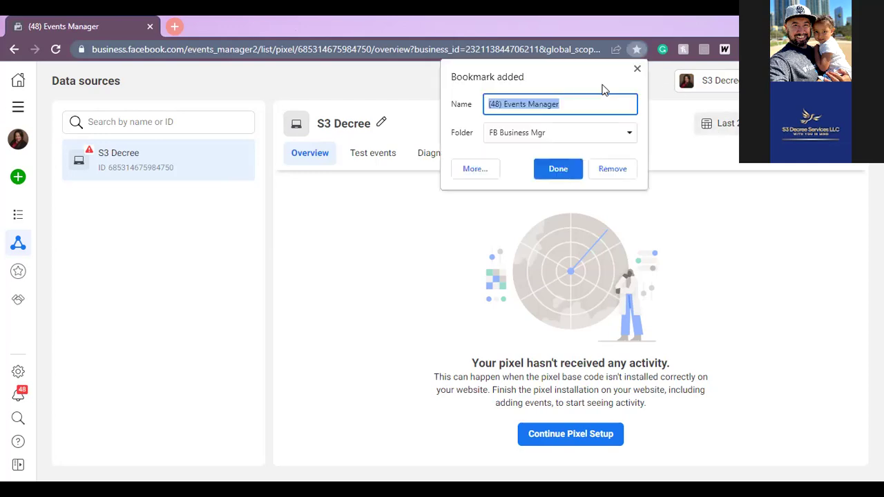
type("Pixel")
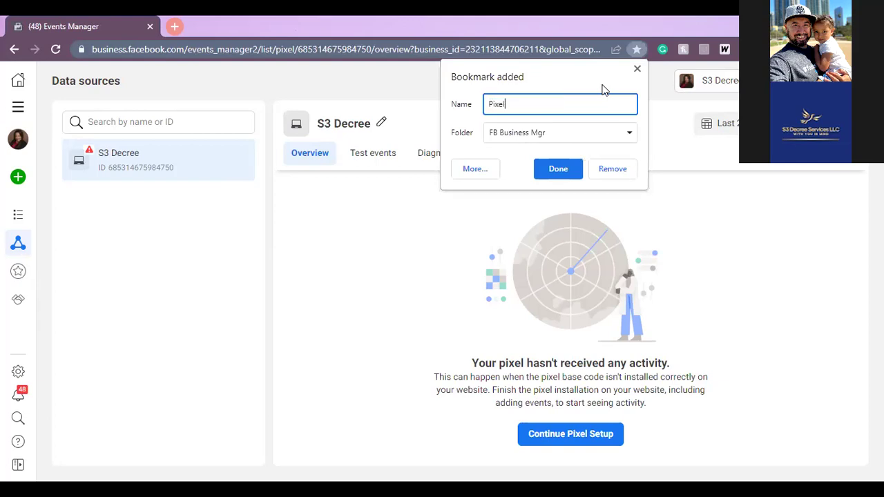
key("Return")
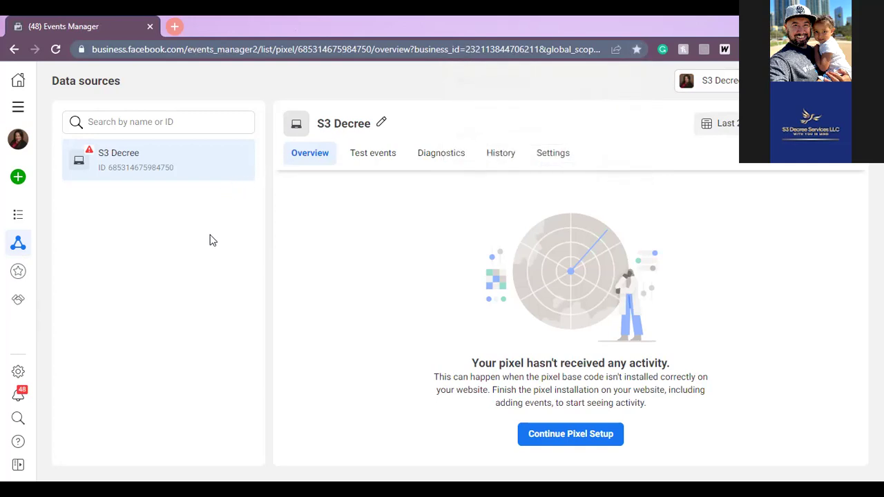
- Go to Custom Conversions from the expanded Events Manager sidebar
mouse_move(11, 220)
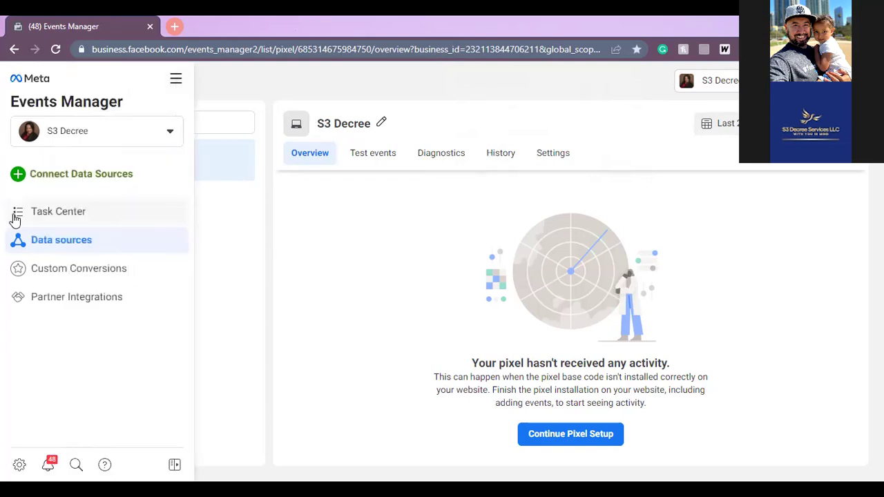
left_click(42, 268)
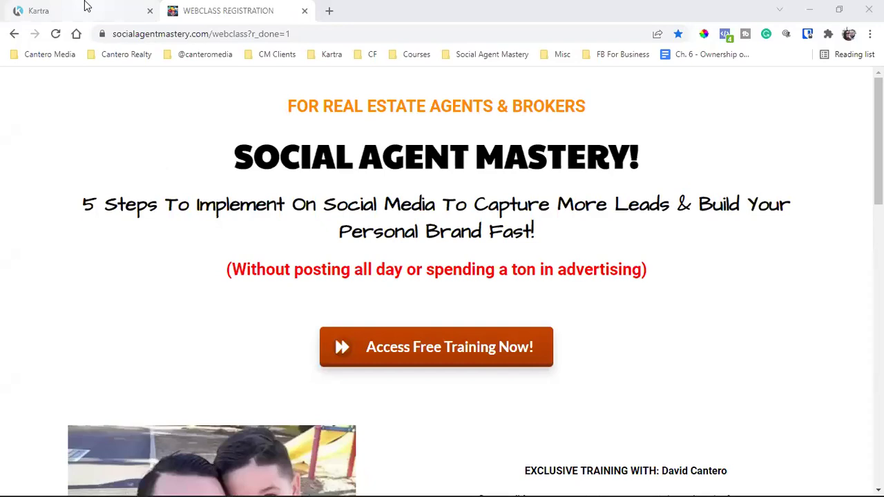
- Open a new tab and load Facebook from the saved bookmark folder
left_click(329, 10)
left_click(277, 56)
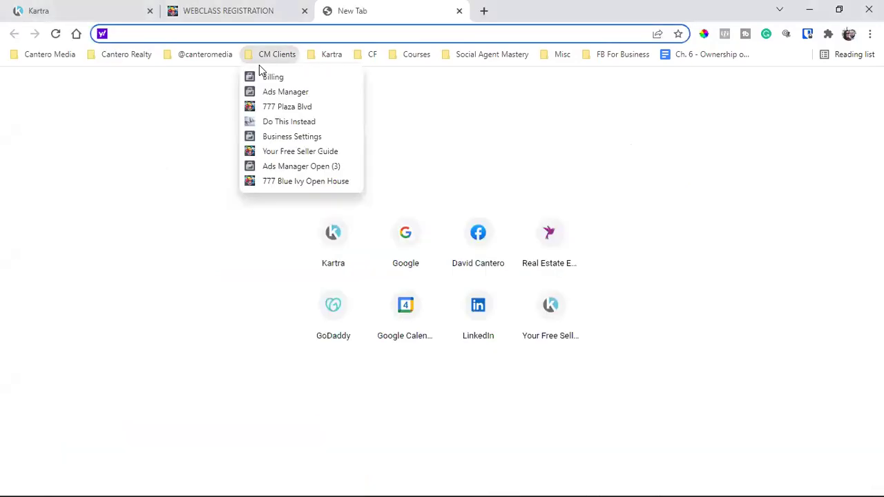
mouse_move(205, 54)
left_click(199, 75)
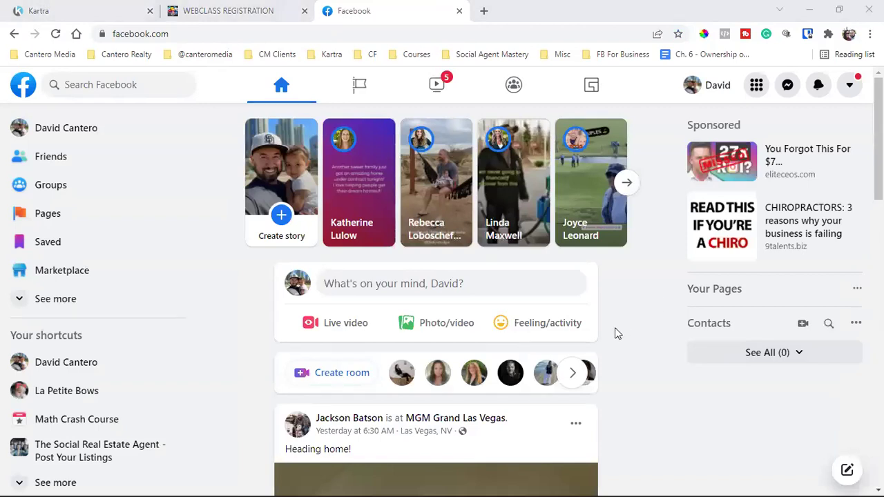
- Scroll to the sponsored 'Selling High Ticket Offers' post and play its video
scroll(614, 327, "down", 5)
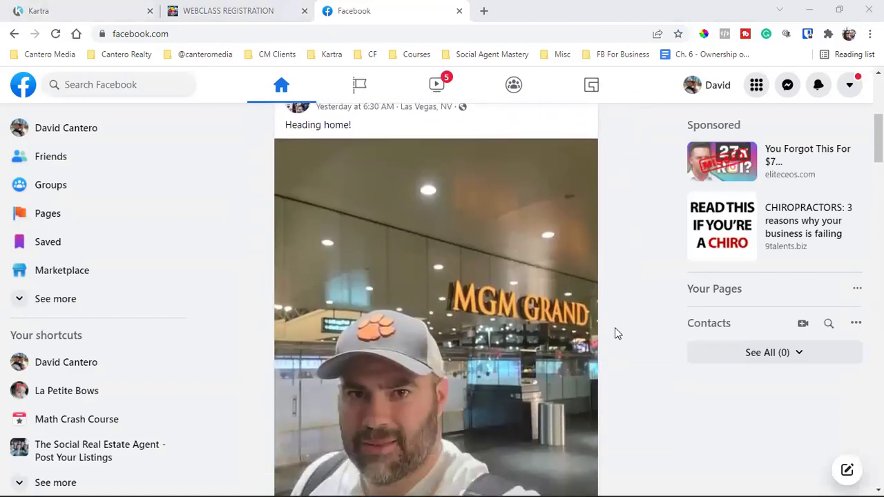
scroll(615, 327, "down", 10)
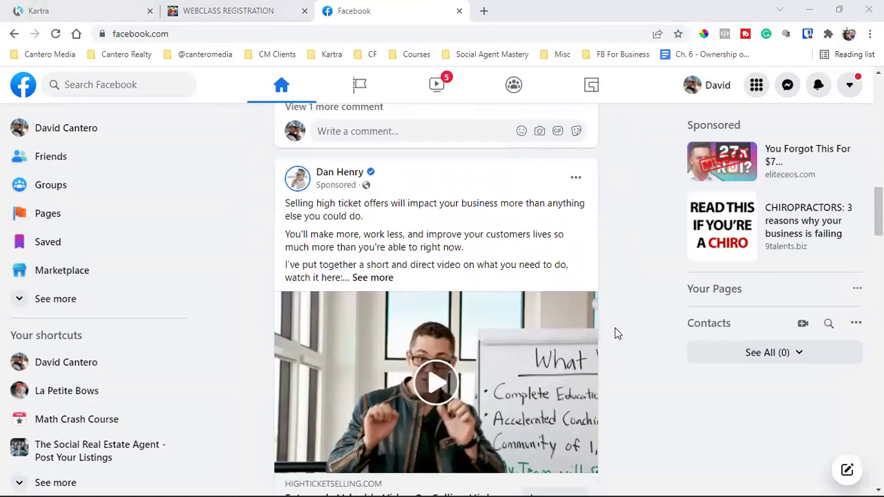
mouse_move(355, 183)
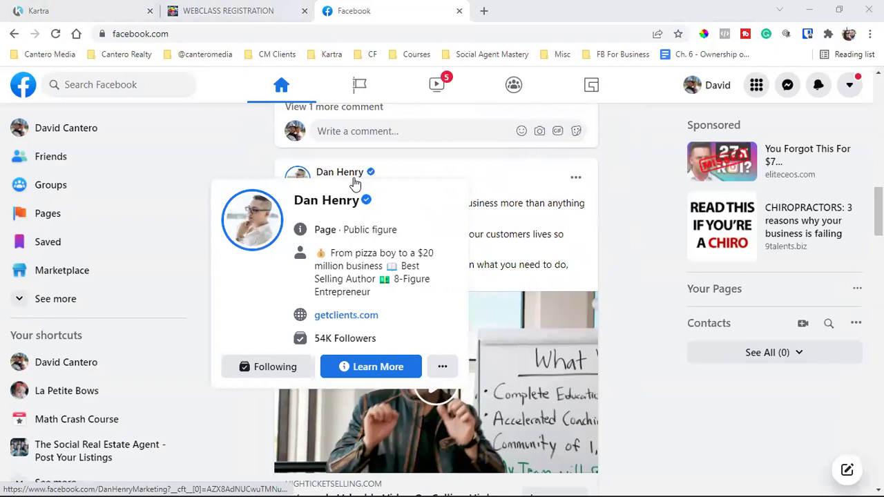
scroll(578, 273, "down", 1)
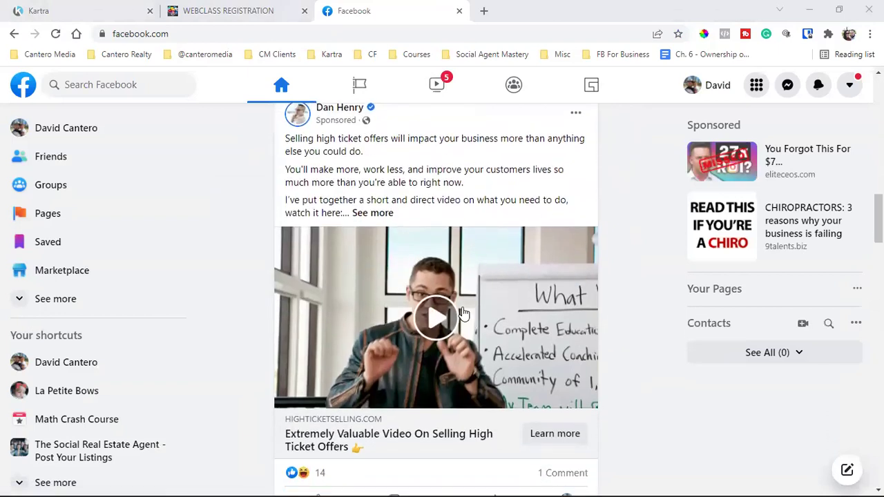
left_click(428, 330)
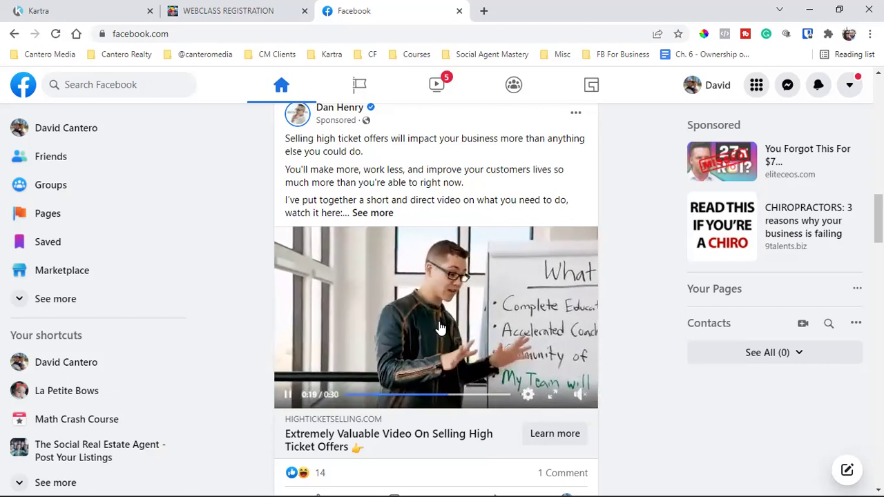
- Open the ad's Learn more landing page and check its pixel with Facebook Pixel Helper
left_click(568, 433)
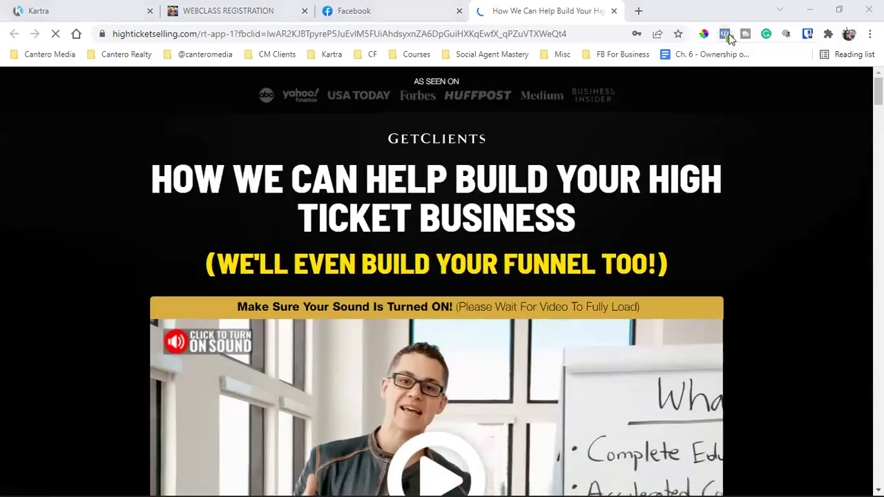
left_click(725, 34)
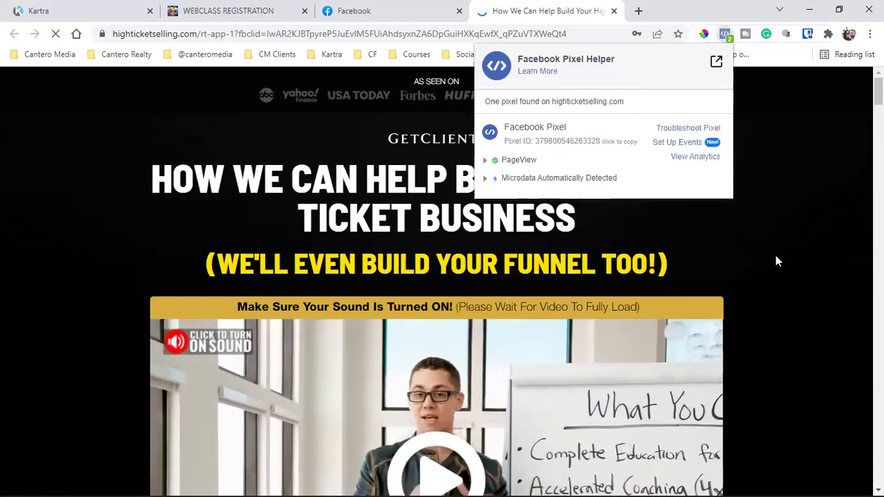
left_click(774, 251)
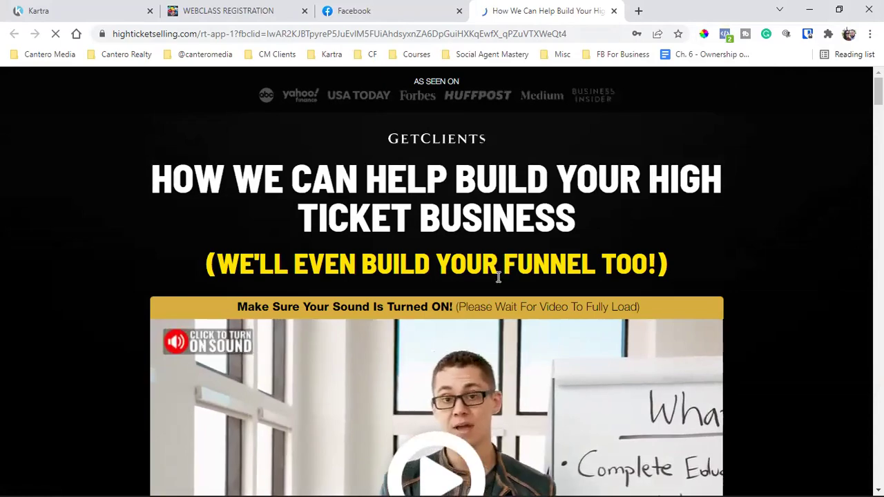
- Skim through the high-ticket landing page, then close its tab
scroll(562, 190, "down", 3)
scroll(562, 190, "down", 15)
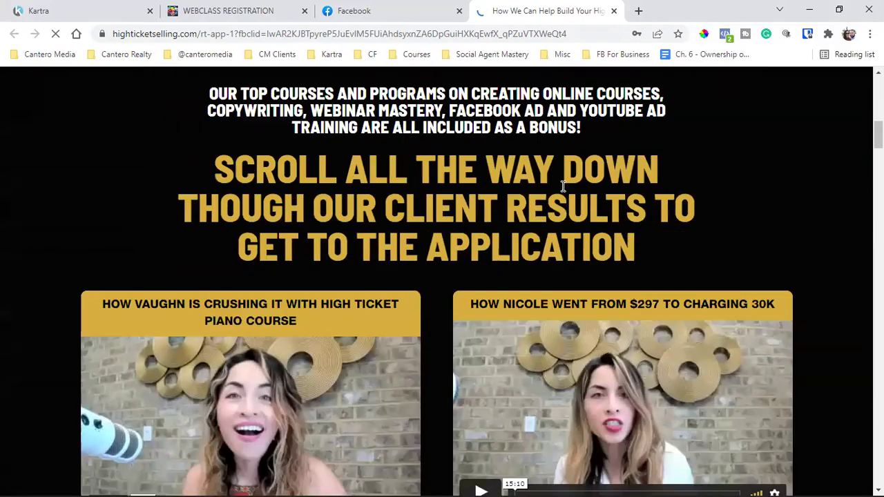
scroll(563, 186, "down", 20)
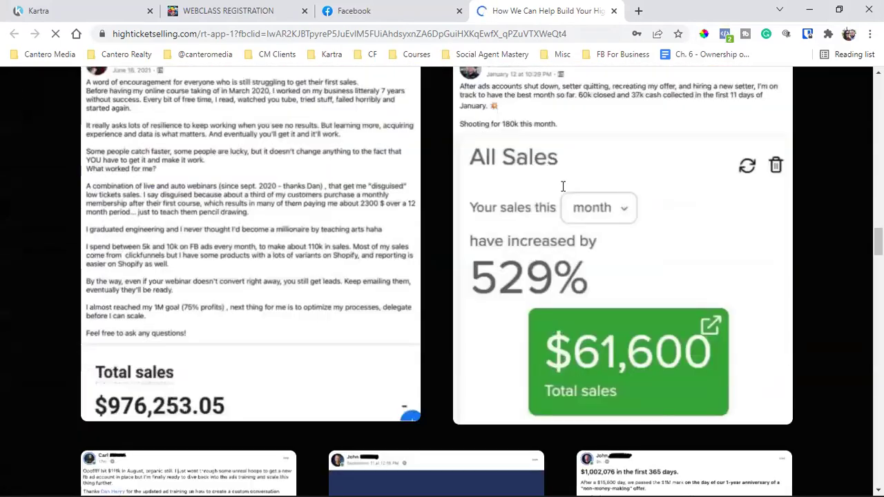
scroll(563, 187, "down", 15)
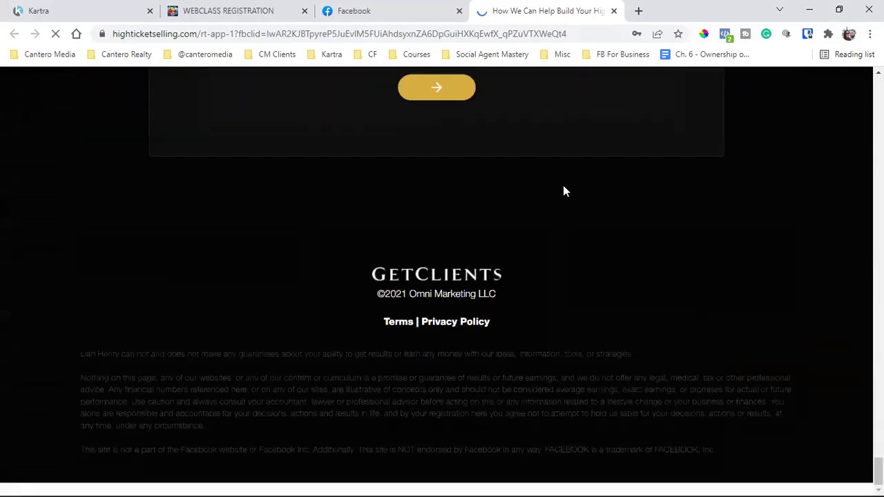
scroll(434, 273, "up", 4)
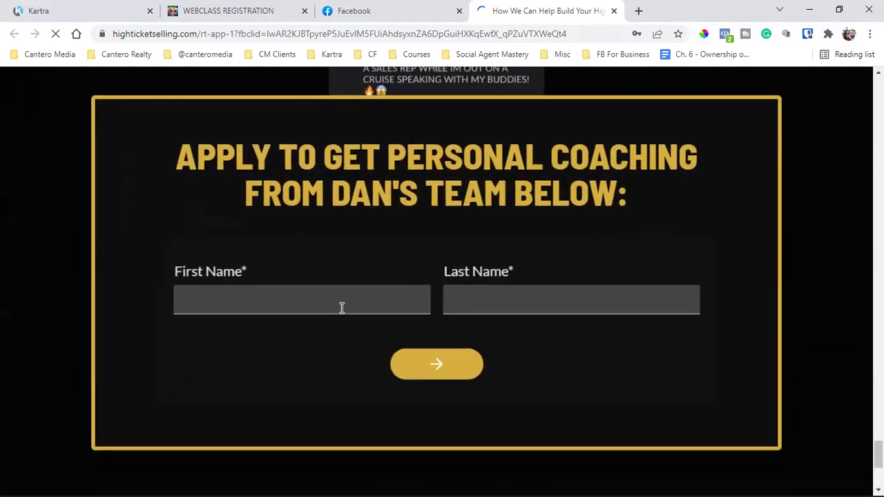
scroll(456, 215, "up", 10)
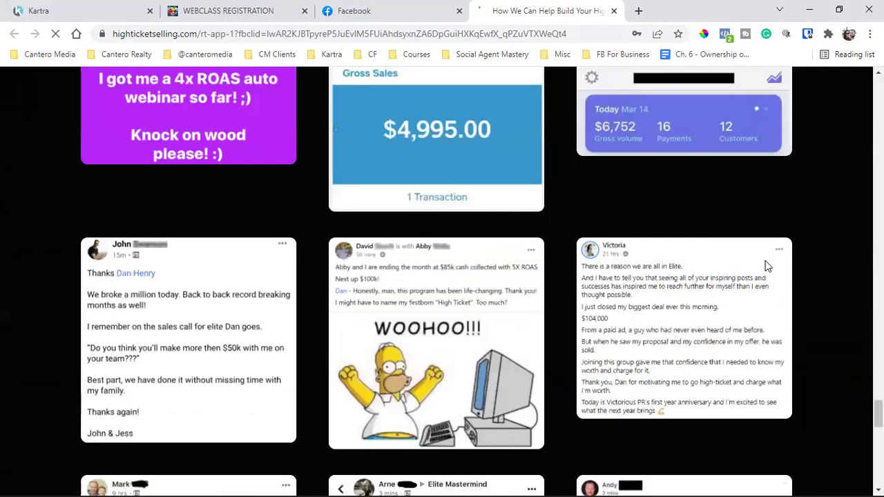
scroll(759, 266, "up", 15)
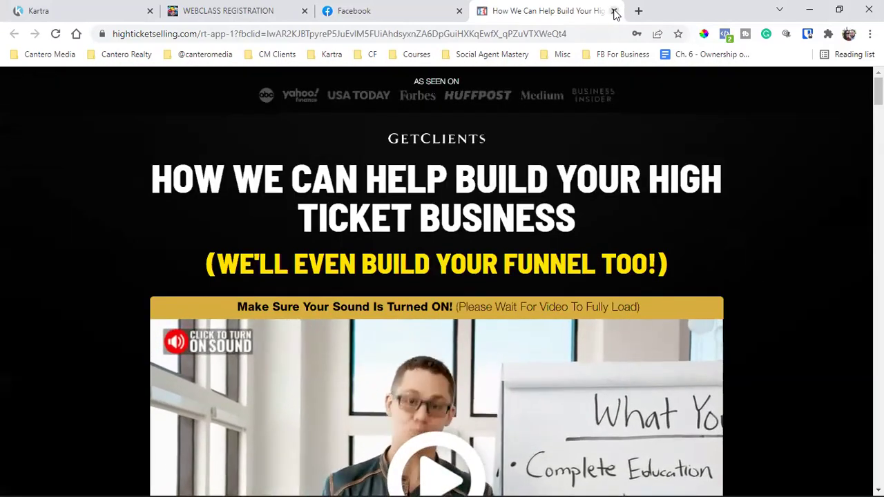
left_click(614, 11)
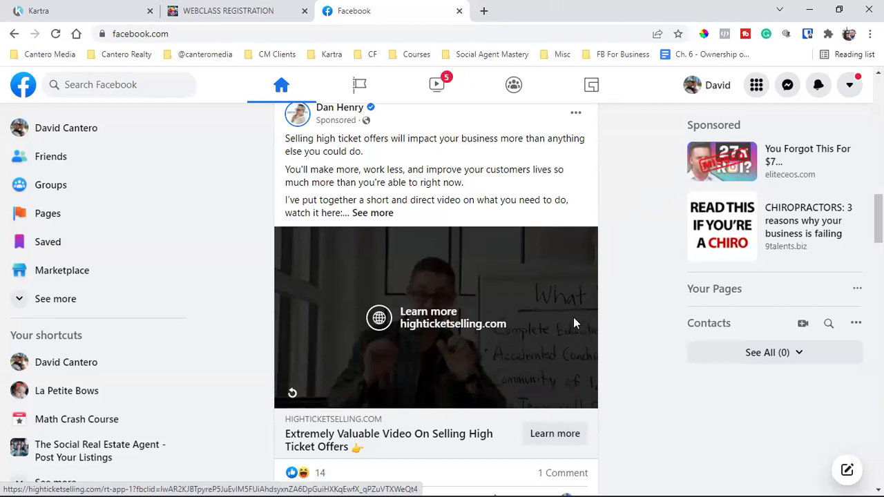
scroll(437, 262, "up", 2)
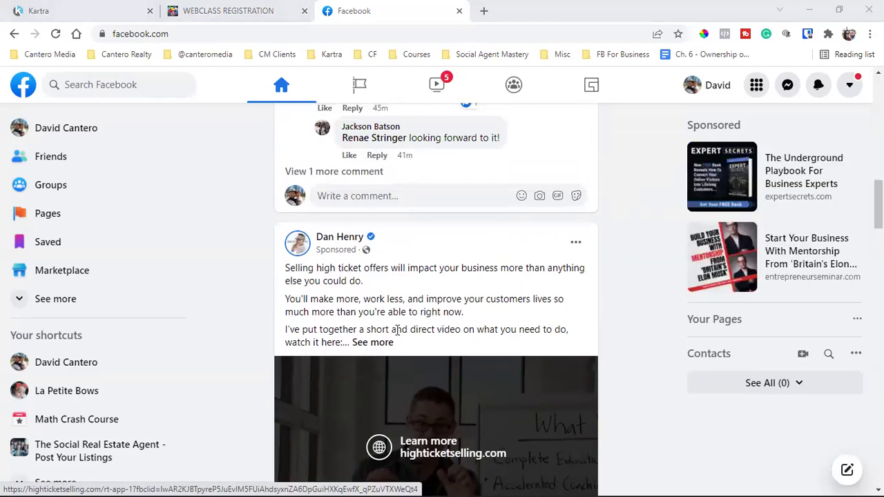
scroll(397, 330, "down", 2)
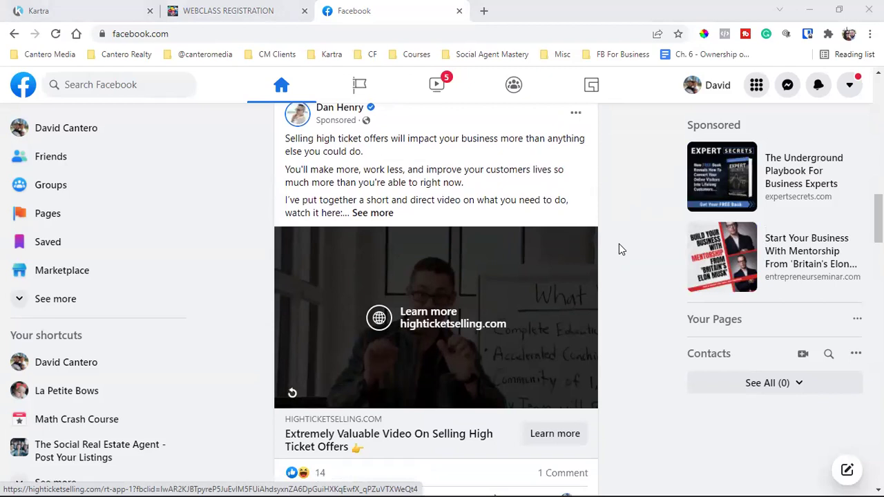
left_click(296, 394)
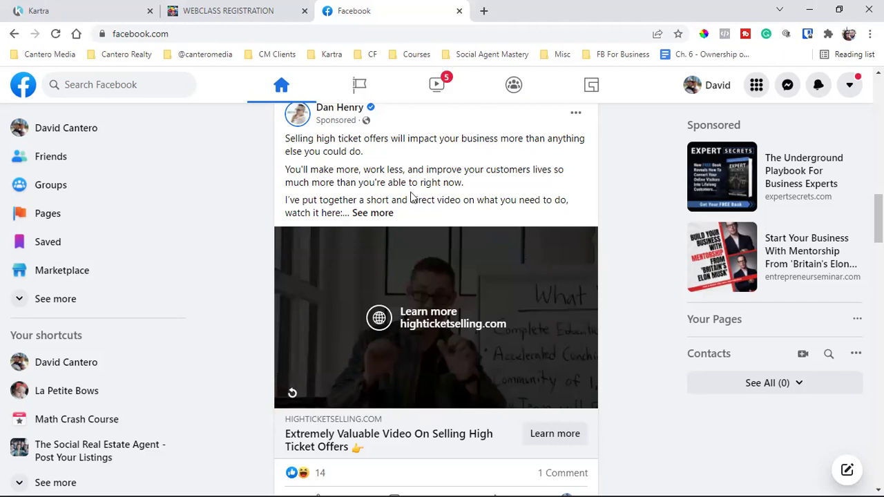
scroll(544, 333, "down", 1)
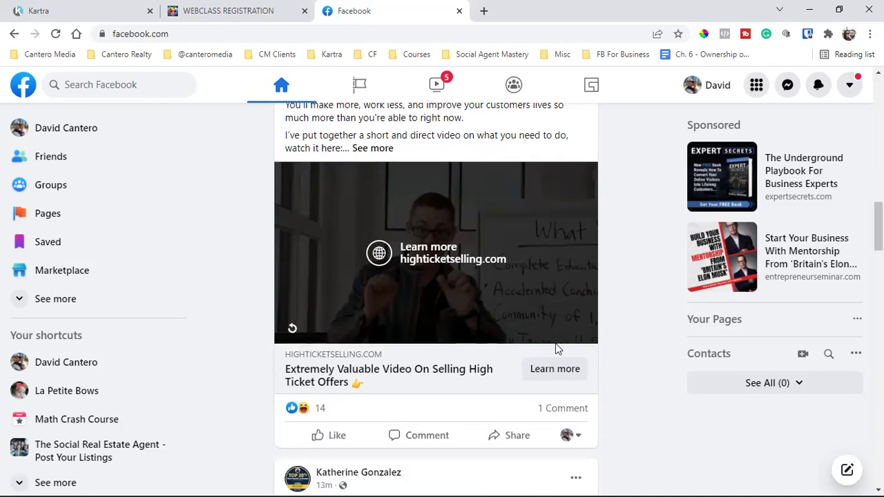
left_click(557, 371)
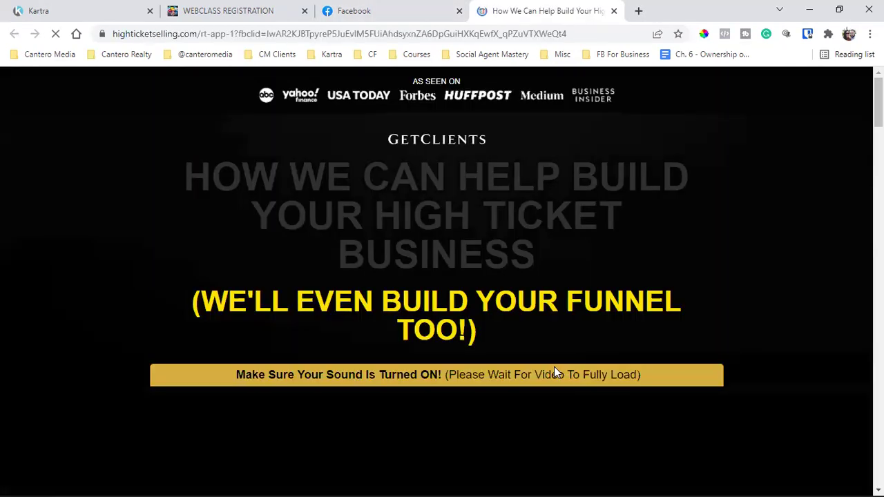
left_click(381, 10)
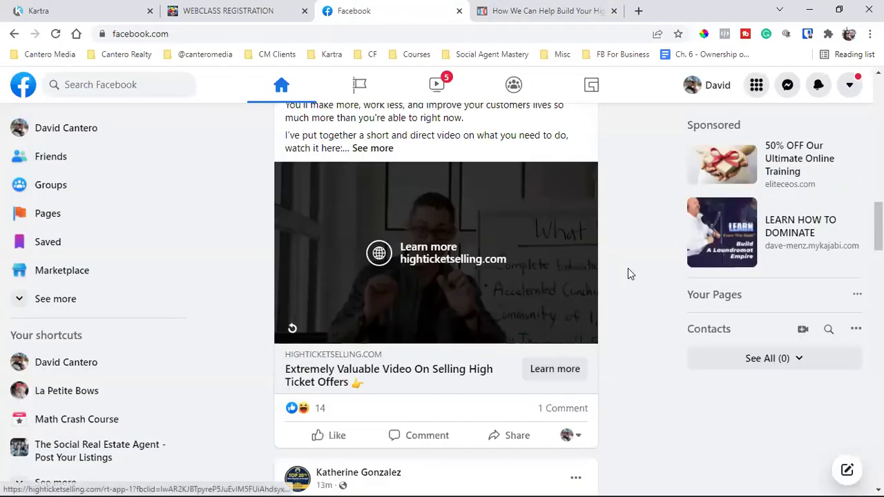
scroll(629, 274, "up", 2)
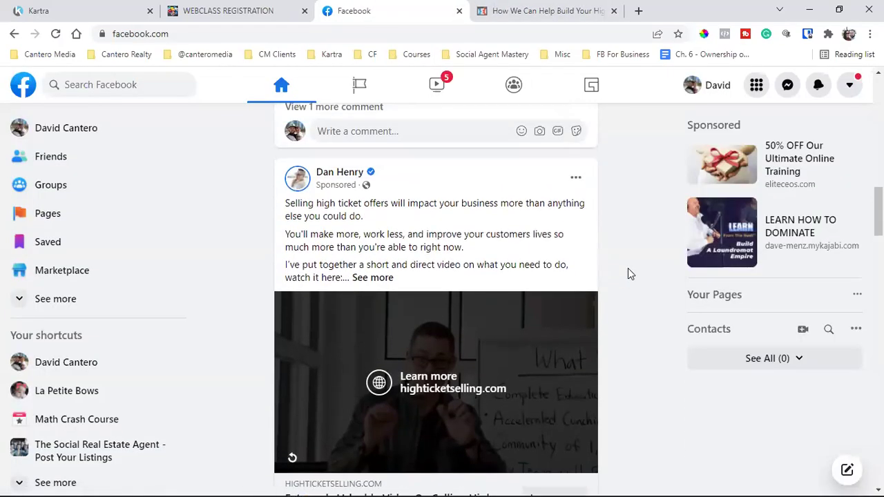
left_click(357, 279)
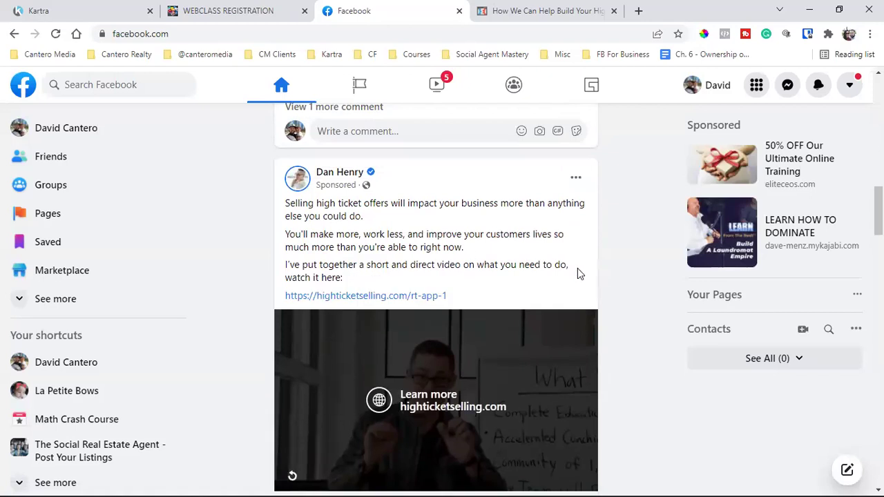
scroll(610, 284, "down", 2)
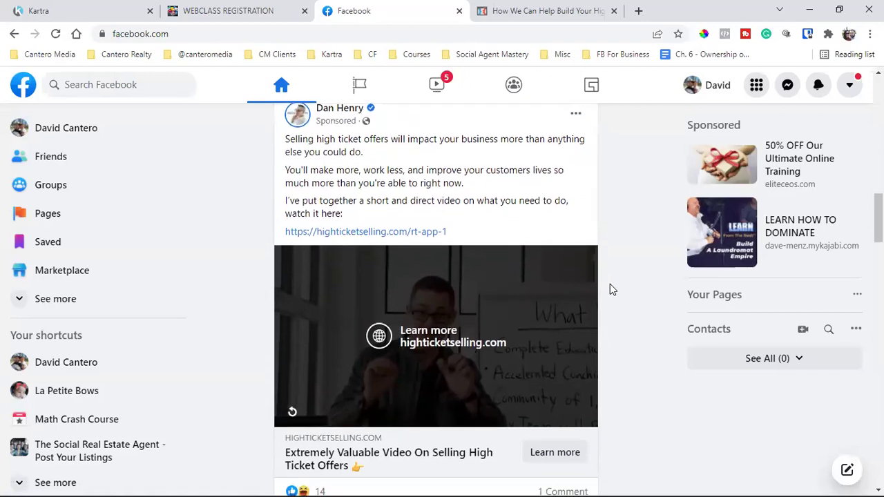
scroll(609, 284, "up", 1)
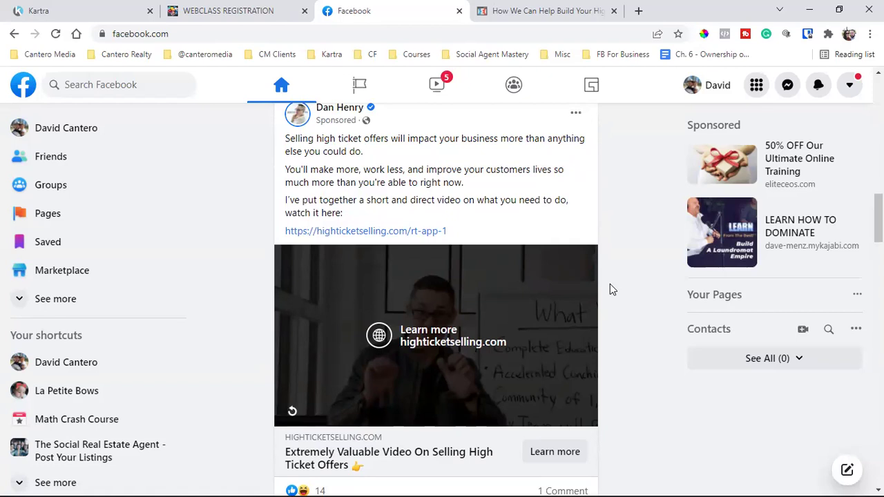
scroll(609, 284, "down", 1)
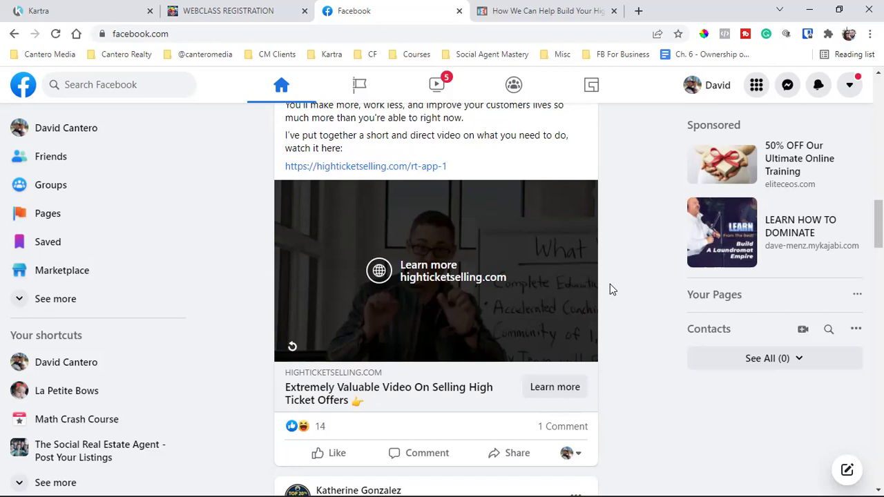
scroll(610, 289, "up", 2)
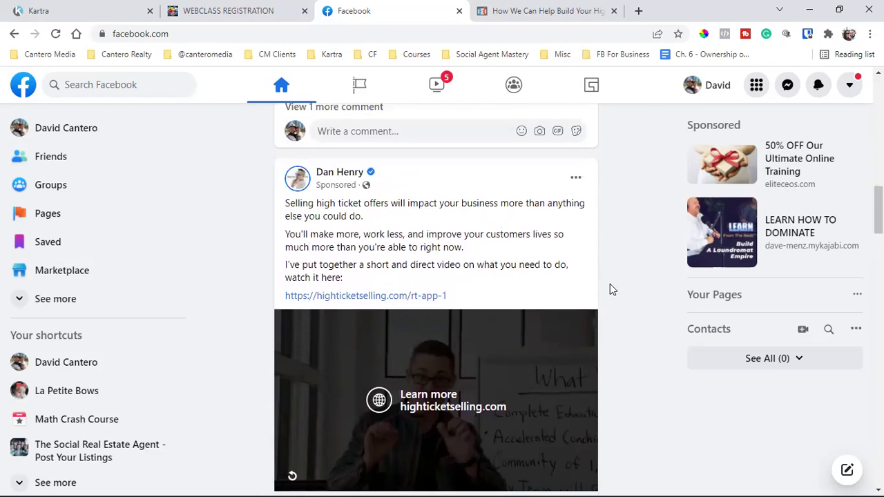
scroll(610, 290, "down", 2)
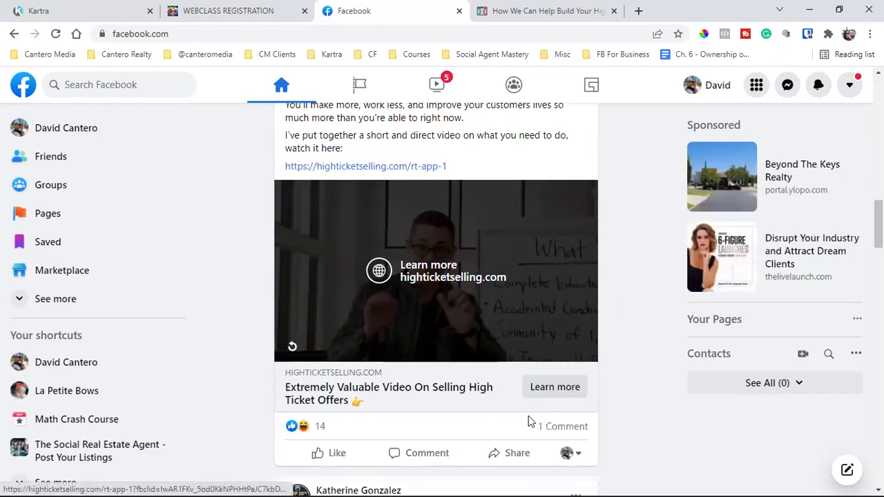
- Switch to the 'How We Can Help Build Your High Ticket Business' tab and scroll down the page
left_click(545, 11)
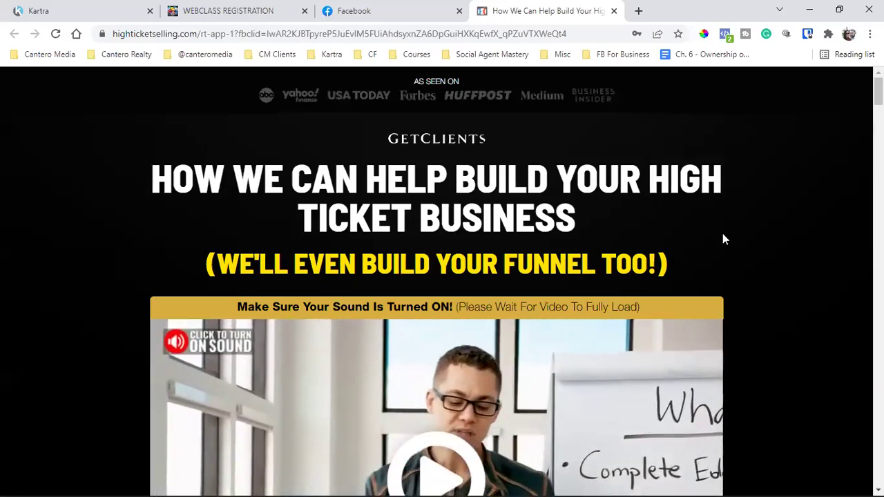
left_click(402, 6)
left_click(536, 5)
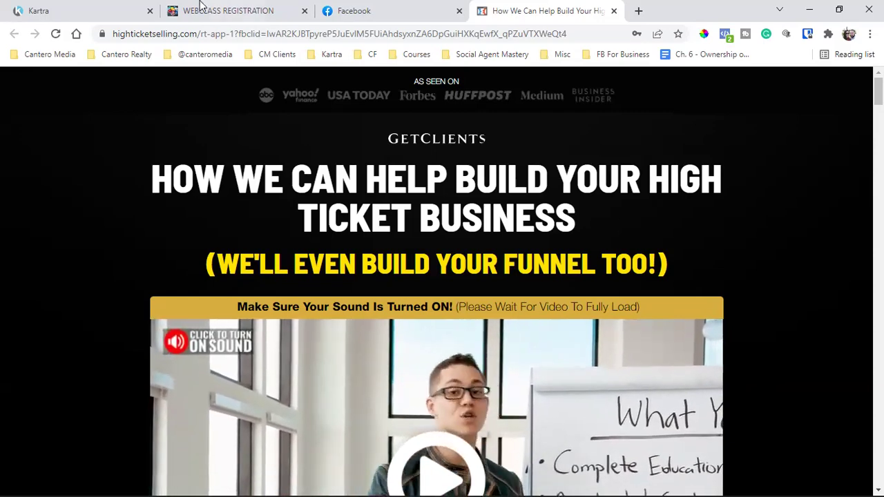
scroll(453, 283, "down", 6)
scroll(453, 288, "down", 10)
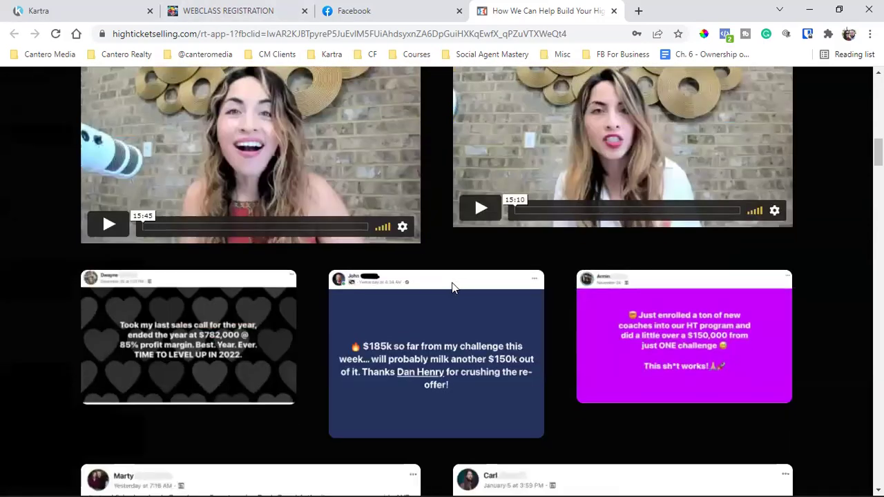
- Look over the webclass registration page and the Facebook feed
left_click(228, 10)
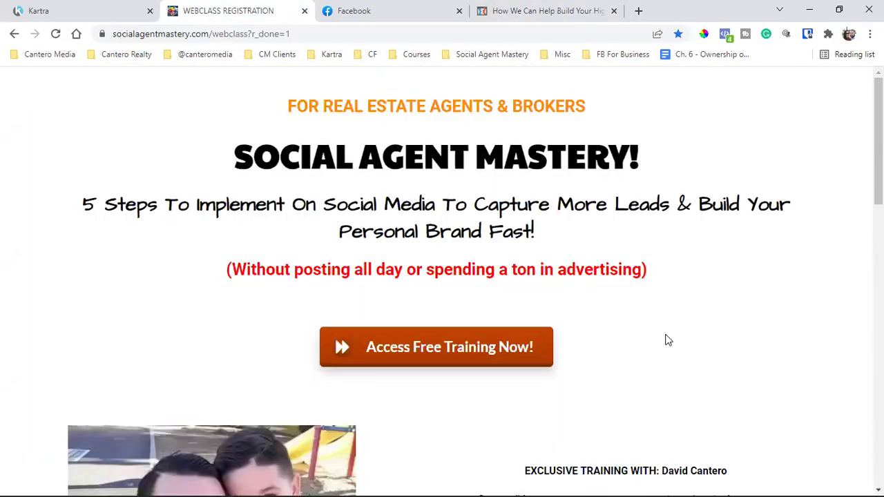
scroll(667, 339, "down", 7)
scroll(666, 340, "up", 8)
left_click(355, 10)
scroll(494, 353, "up", 2)
scroll(494, 352, "up", 1)
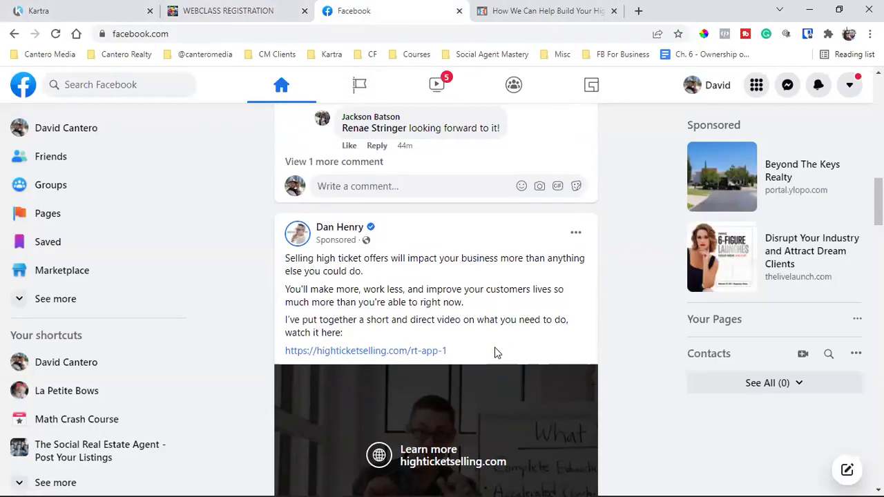
scroll(498, 387, "down", 3)
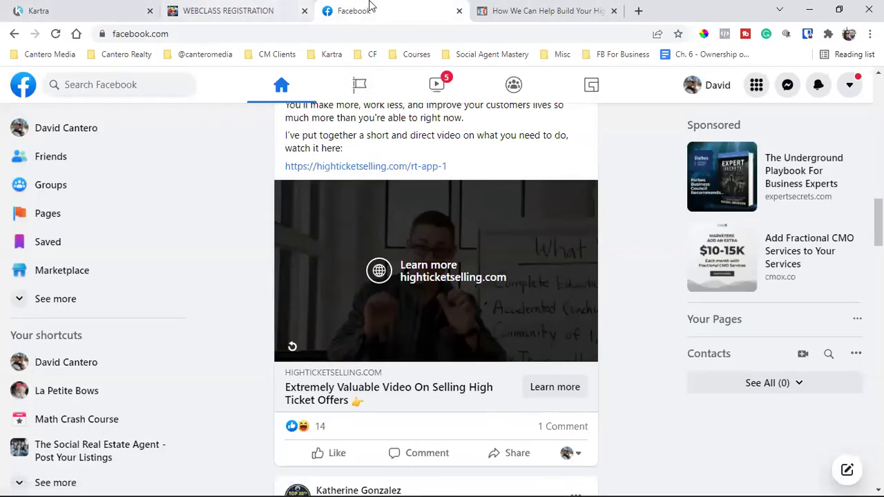
- Close the high-ticket landing page and review the webclass registration page
left_click(613, 11)
left_click(235, 8)
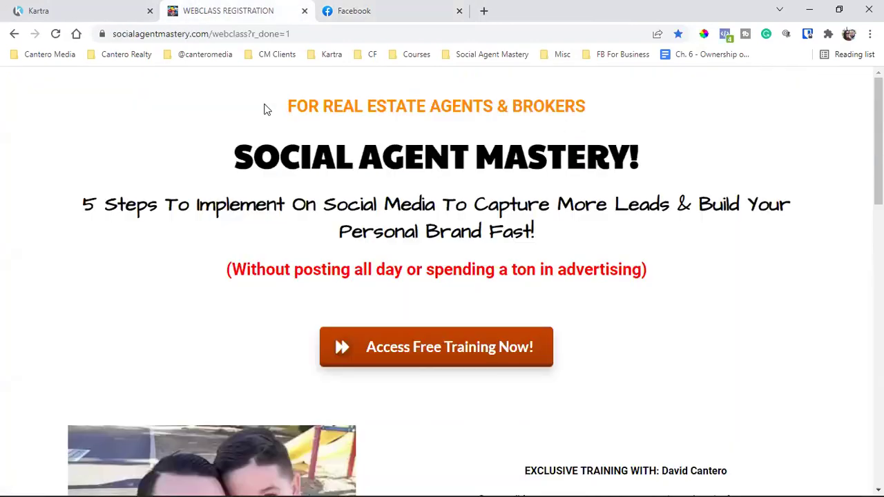
scroll(641, 305, "down", 5)
scroll(642, 305, "up", 1)
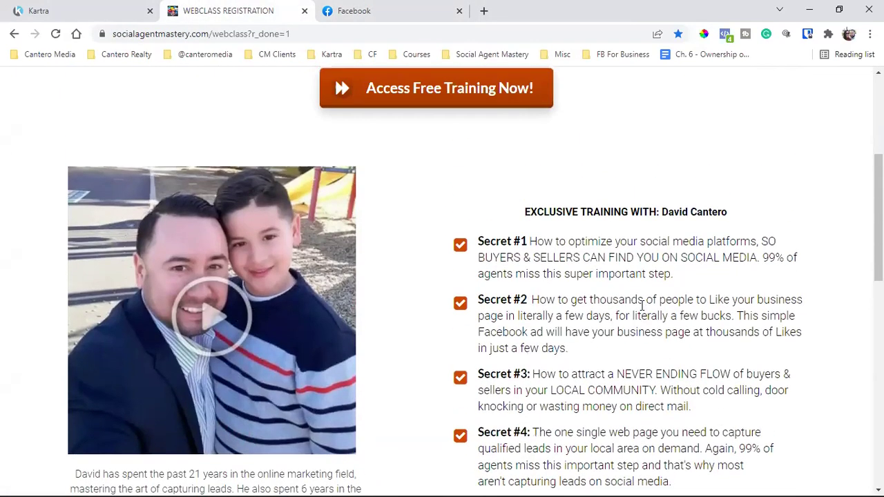
scroll(642, 305, "down", 10)
scroll(642, 305, "up", 15)
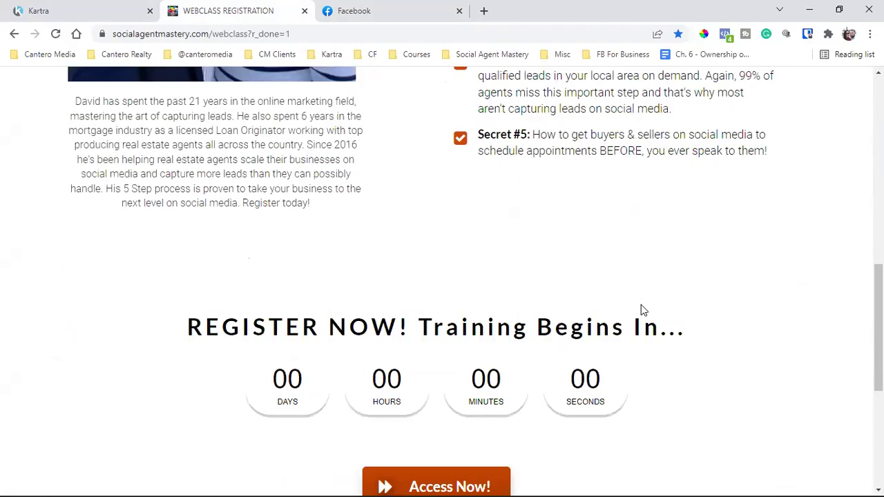
scroll(641, 305, "down", 5)
scroll(641, 304, "up", 2)
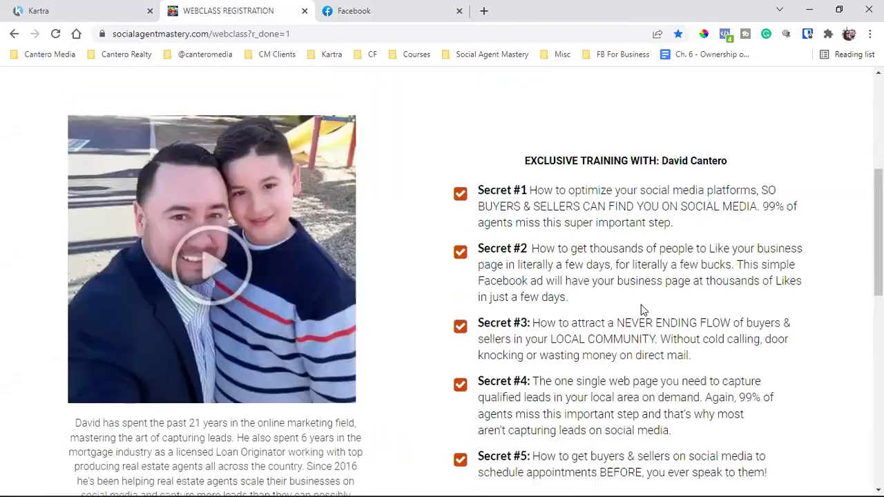
scroll(641, 307, "up", 5)
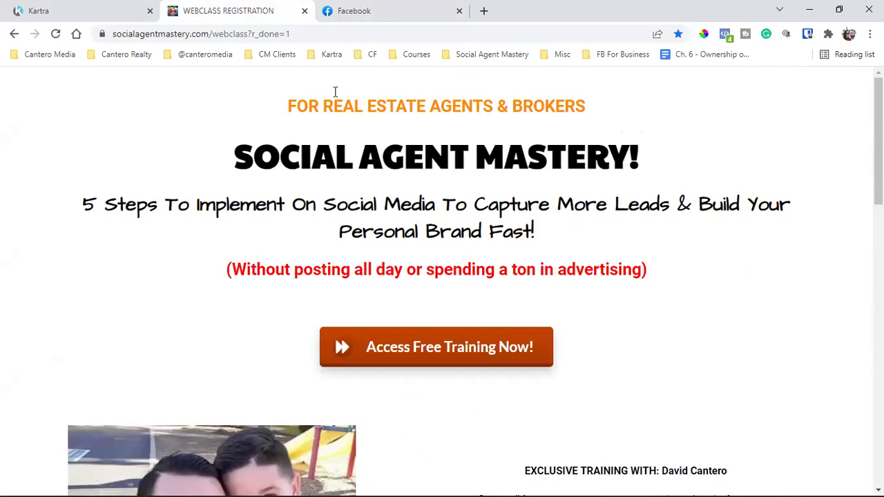
- Remove '?r_done=1' from the registration URL, reload, and start a new tab with the Social Agent Mastery bookmarks
left_click(218, 33)
double_click(272, 34)
left_click_drag(298, 34, 435, 33)
key("BackSpace")
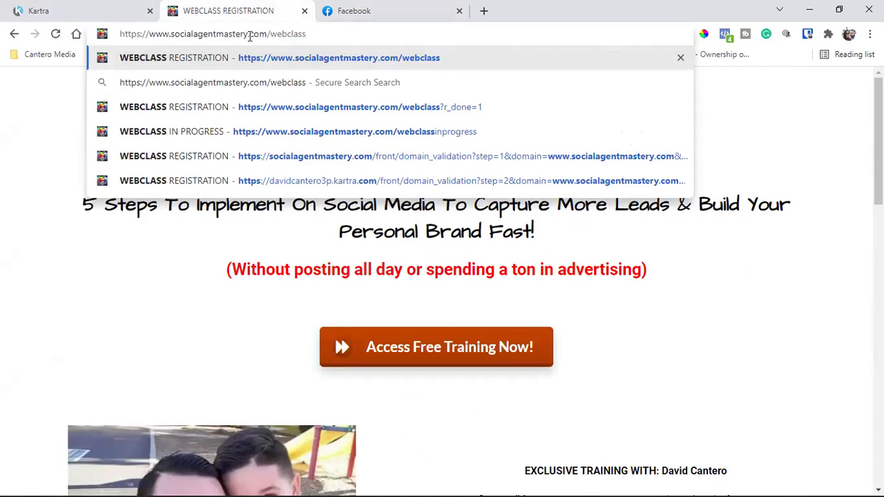
triple_click(248, 35)
left_click(838, 414)
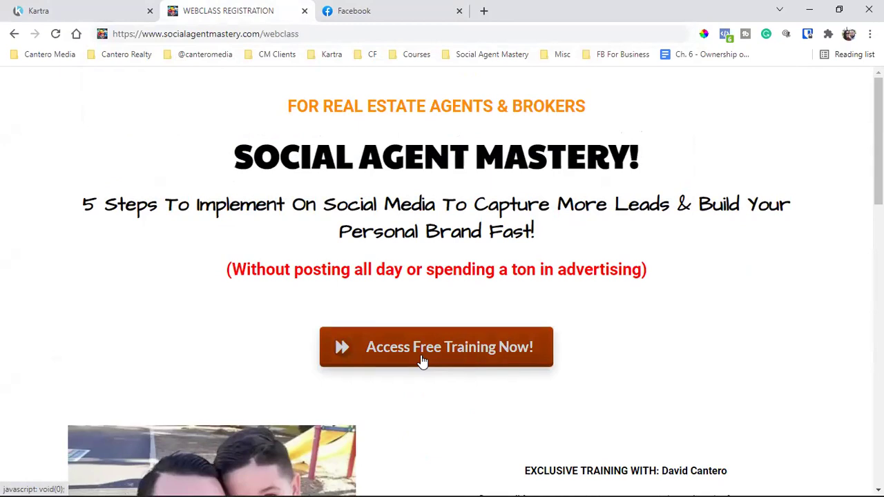
left_click(483, 10)
left_click(453, 58)
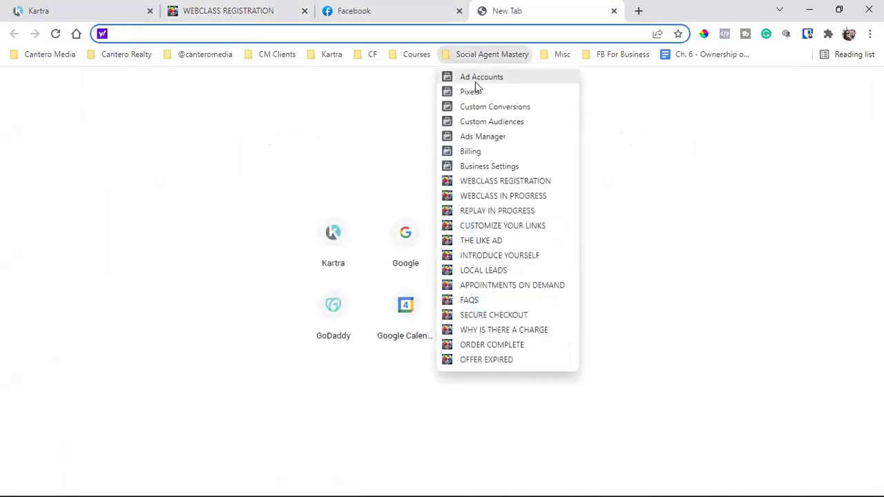
- Open the Webclass In Progress page and highlight parts of its web address
left_click(511, 199)
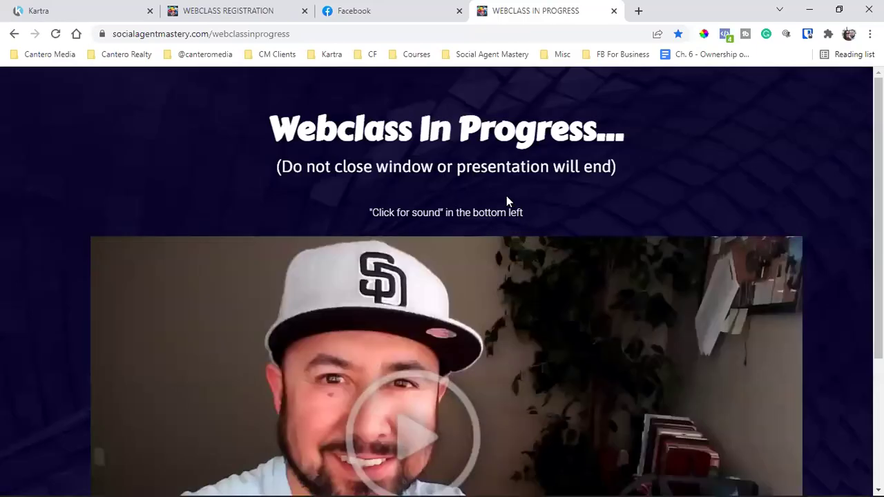
double_click(237, 33)
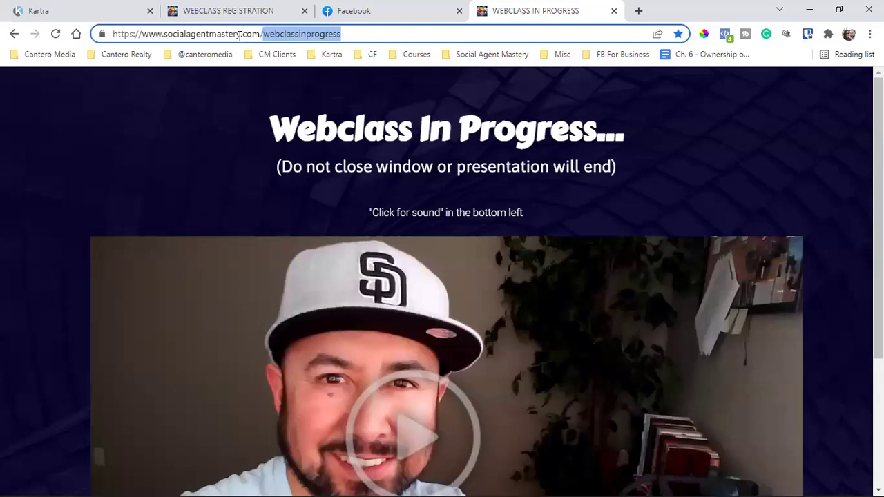
double_click(167, 34)
left_click_drag(167, 34, 320, 36)
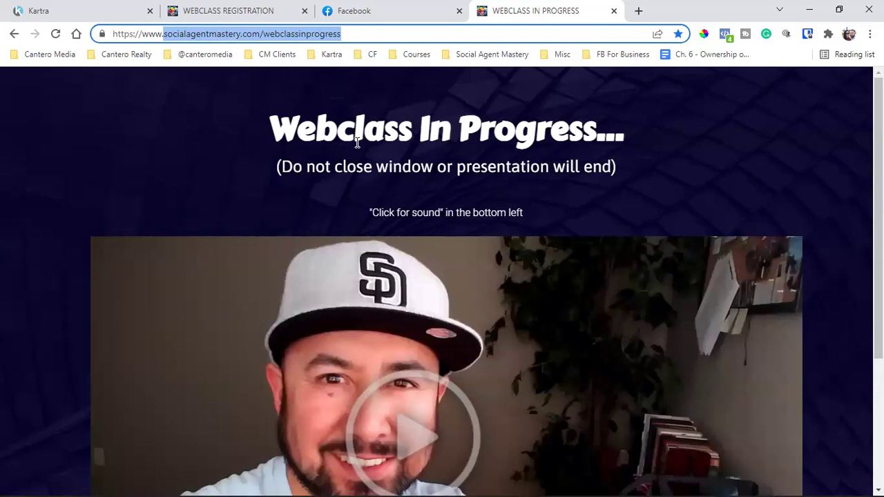
double_click(285, 38)
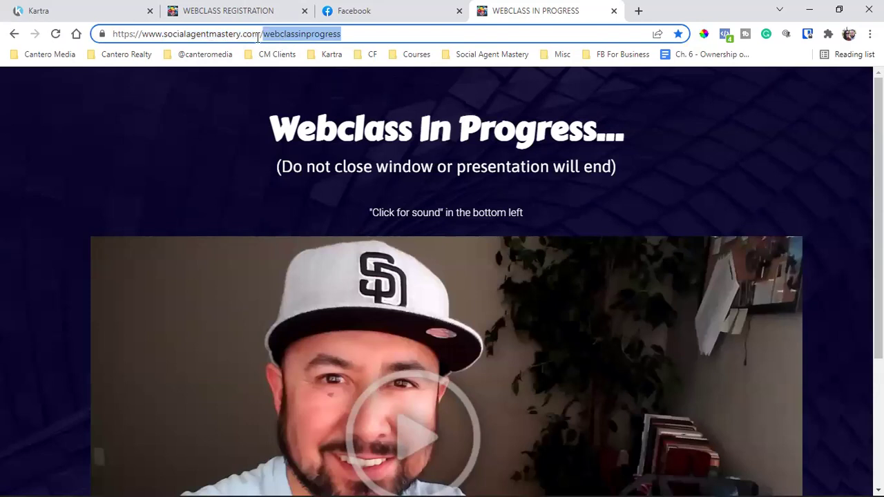
left_click(164, 39)
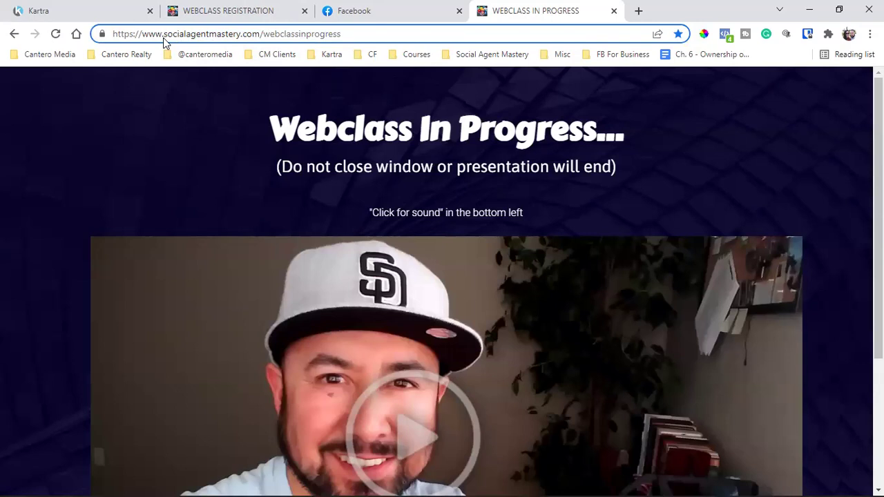
- Highlight the socialagentmastery.com/webclassinprogress address again, then return to the registration tab
left_click_drag(164, 34, 384, 33)
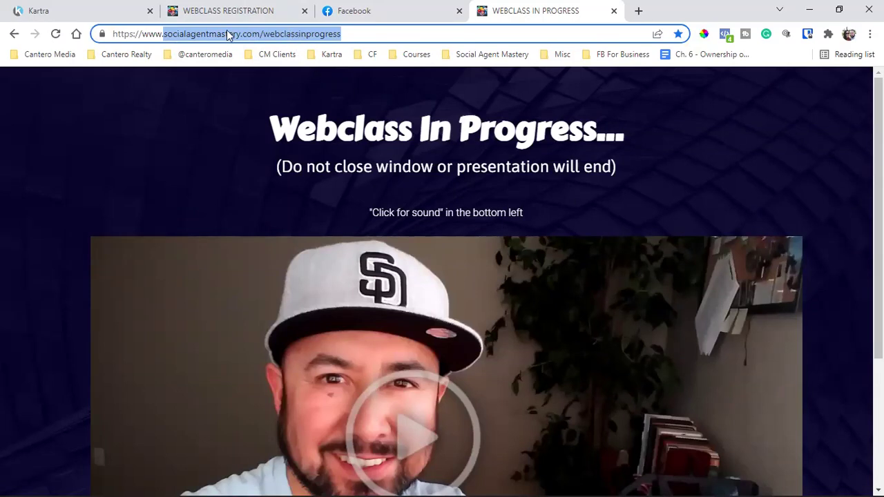
left_click(177, 33)
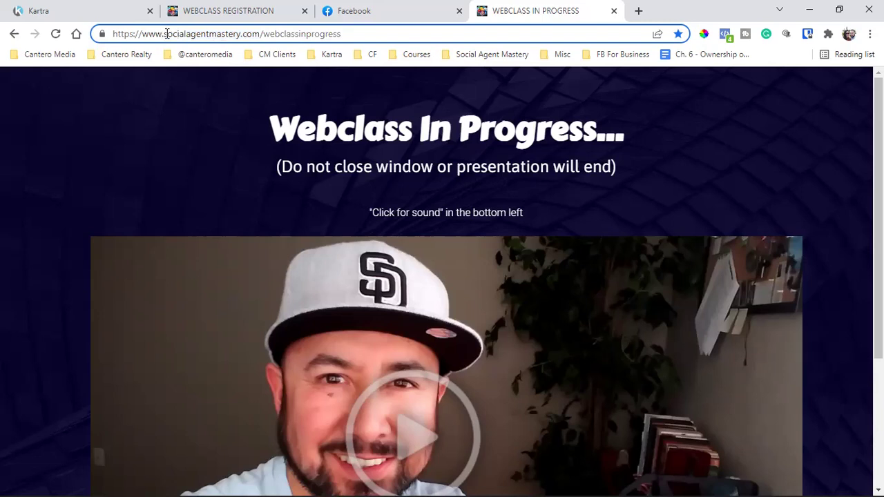
double_click(313, 35)
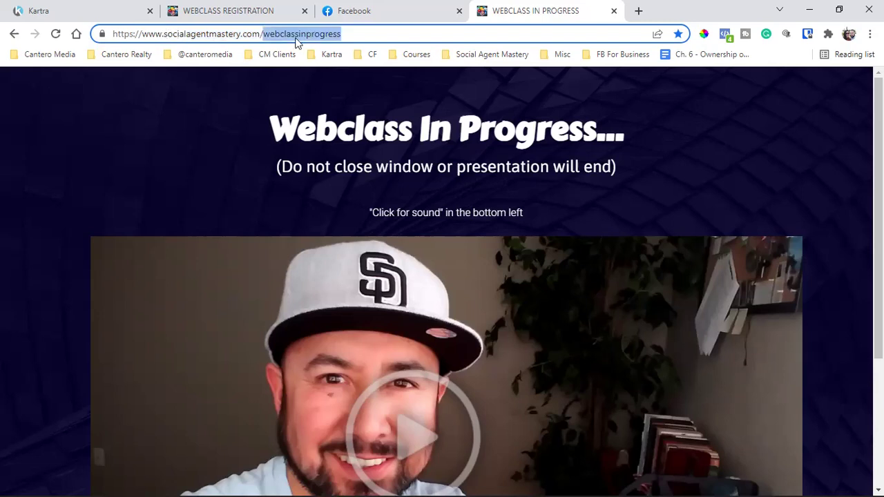
left_click(163, 35)
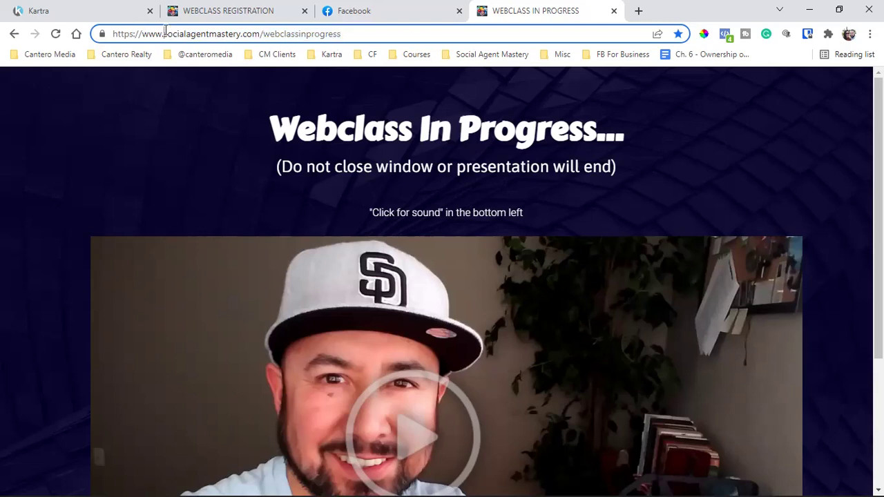
left_click_drag(165, 33, 431, 31)
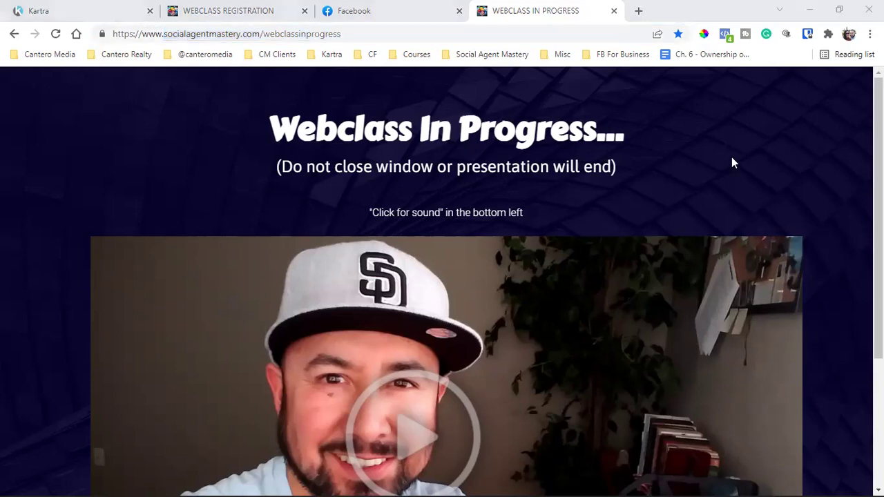
double_click(296, 36)
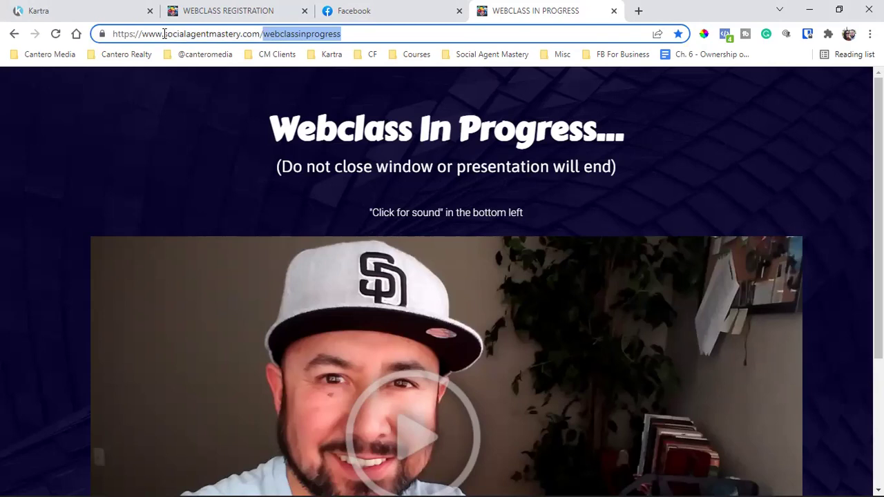
left_click(164, 34)
left_click_drag(164, 34, 349, 30)
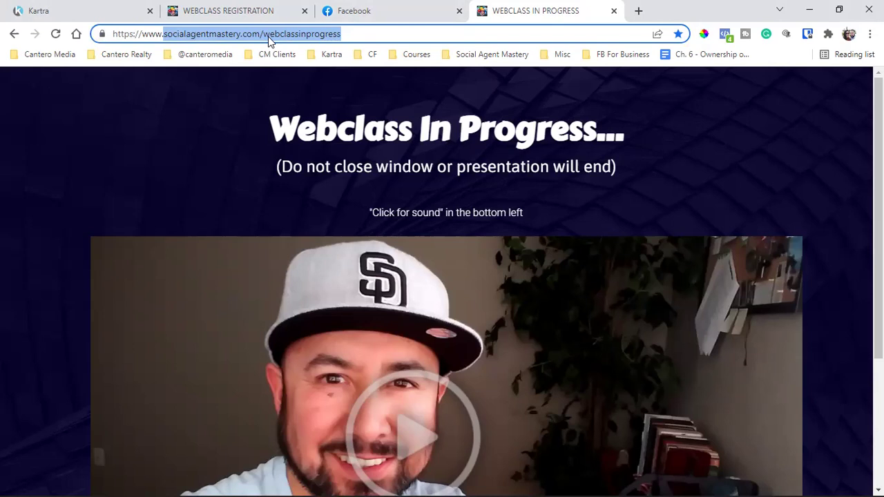
left_click(231, 9)
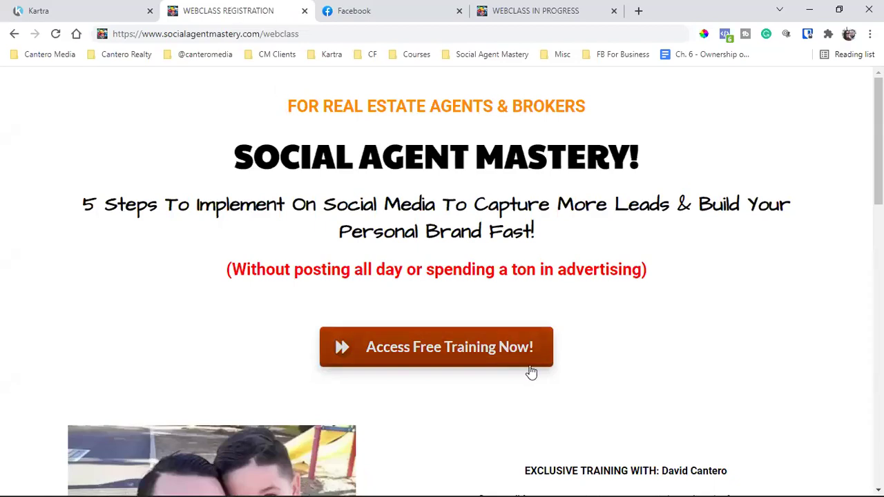
- Switch to the socialagentmastery.com/webclassinprogress video tab
left_click(515, 8)
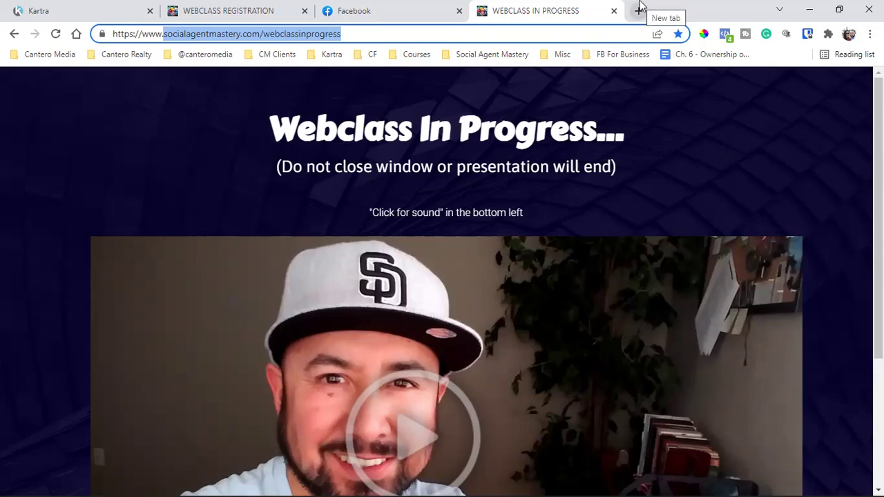
- Open a new tab and load the Your Free Seller Guide page from the Kartra bookmarks
left_click(638, 10)
left_click(328, 56)
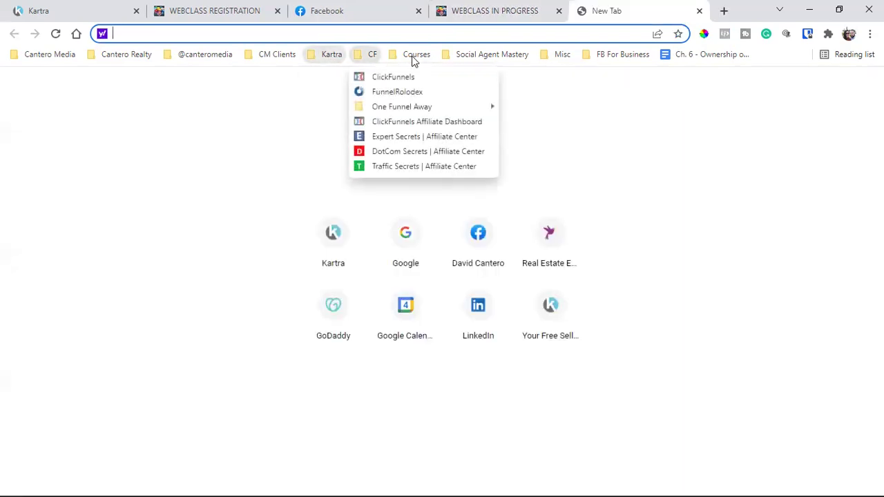
mouse_move(267, 61)
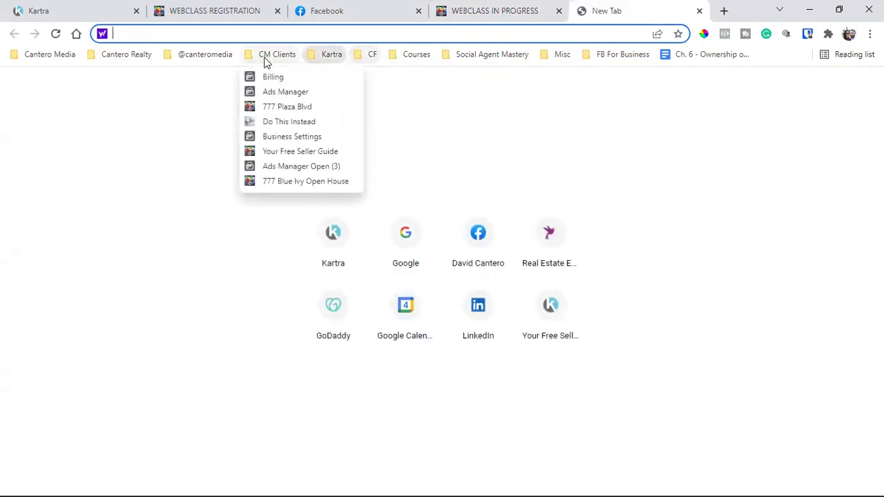
left_click(328, 152)
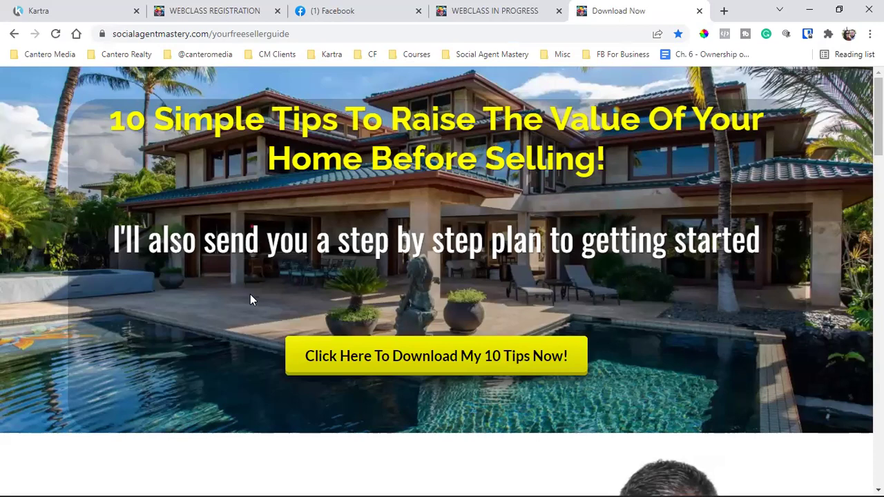
left_click(219, 53)
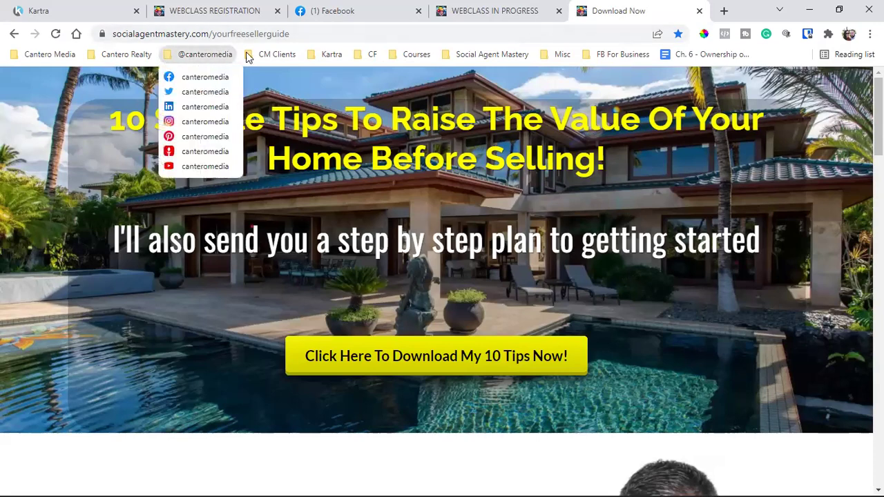
left_click(281, 107)
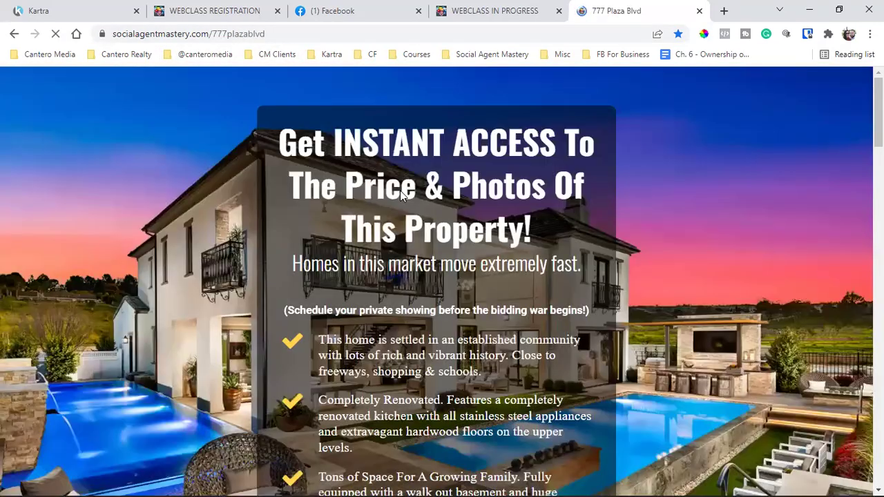
left_click(271, 54)
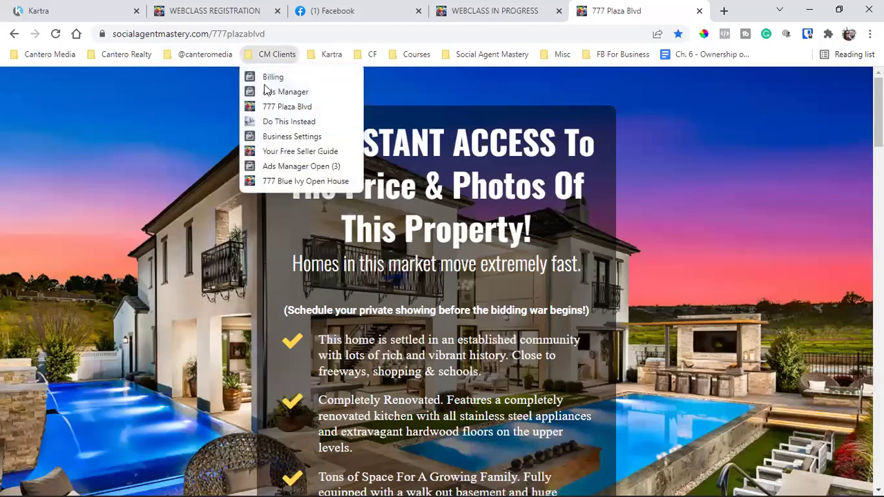
left_click(302, 181)
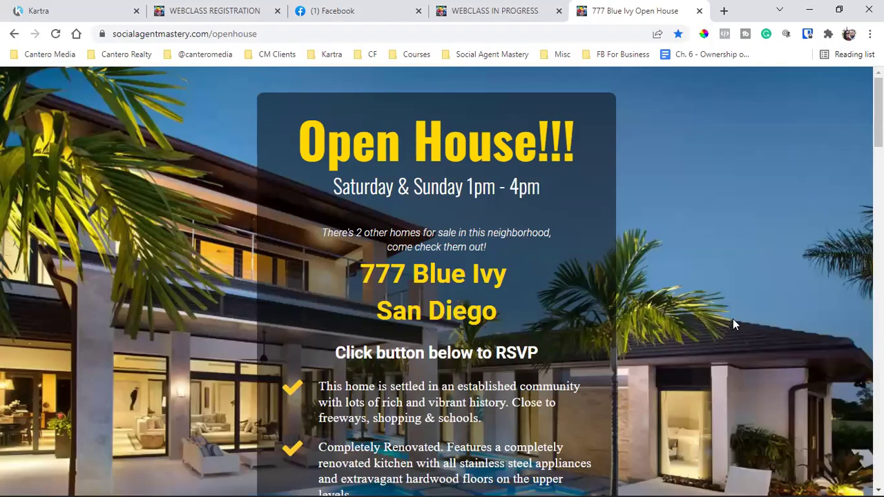
scroll(733, 318, "down", 9)
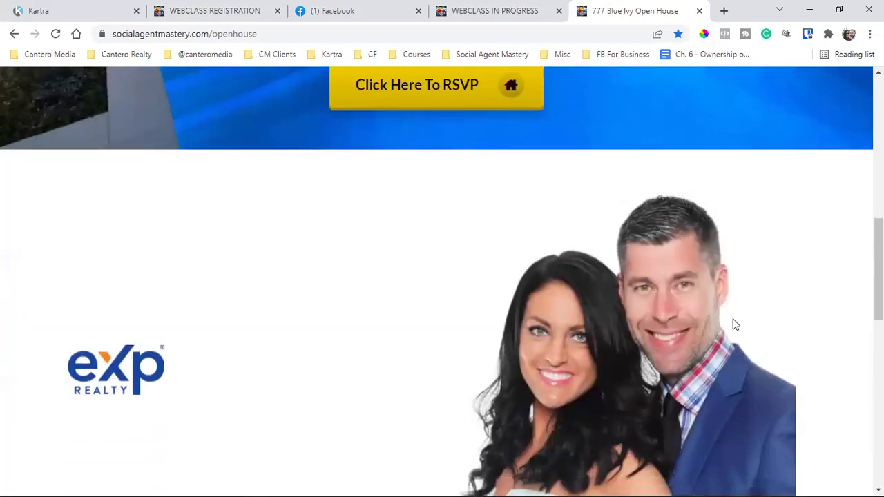
scroll(735, 324, "down", 6)
scroll(734, 323, "up", 12)
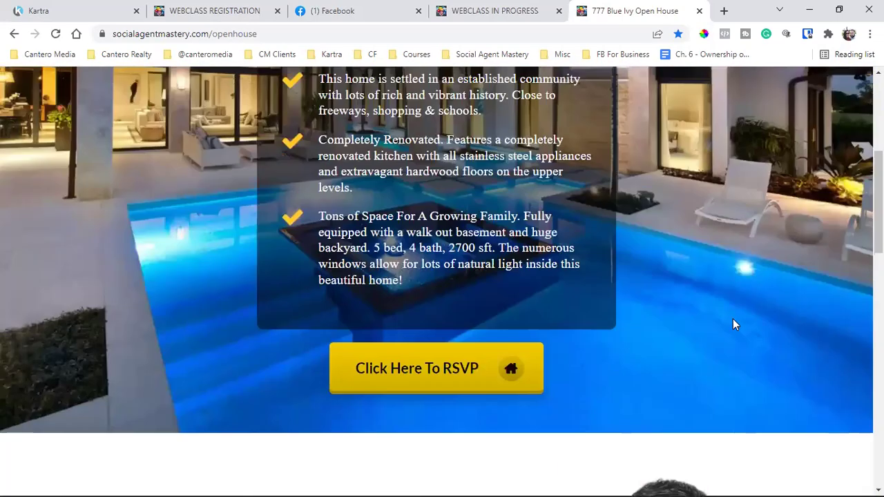
scroll(733, 321, "up", 3)
scroll(733, 321, "down", 4)
scroll(732, 321, "up", 5)
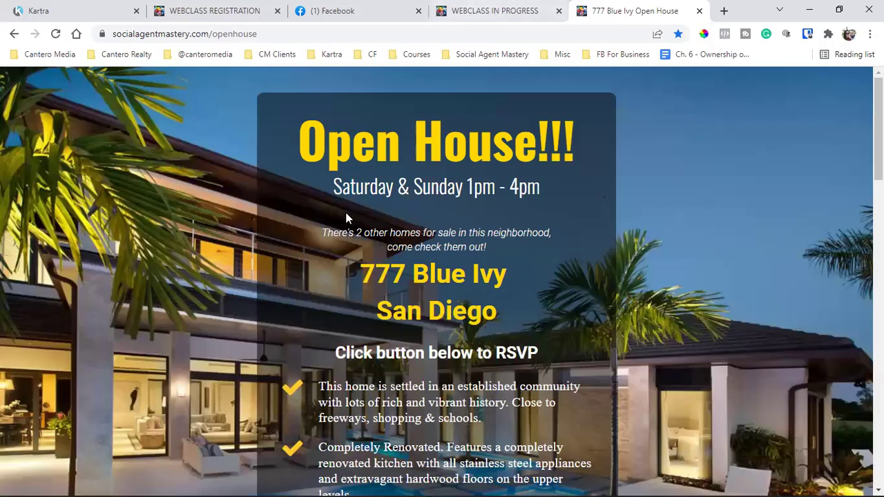
- Close both webclass tabs and reopen Your Free Seller Guide from the CM Clients bookmarks
left_click(276, 11)
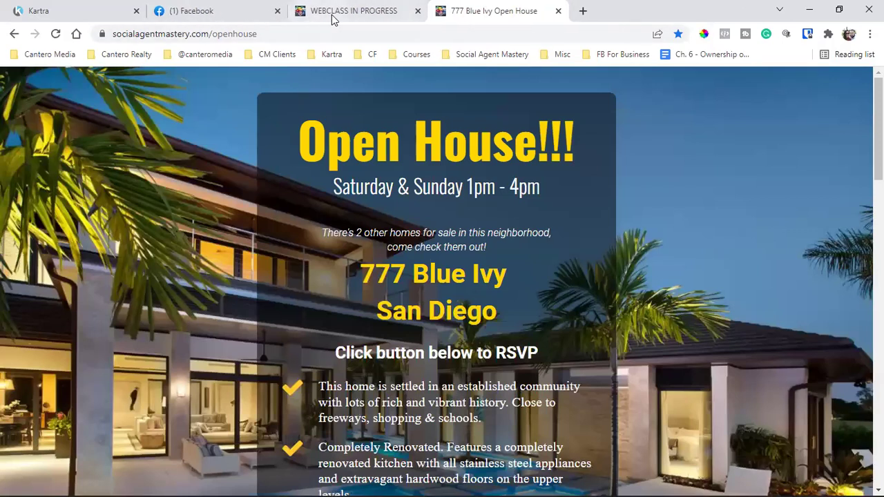
left_click(418, 11)
left_click(276, 54)
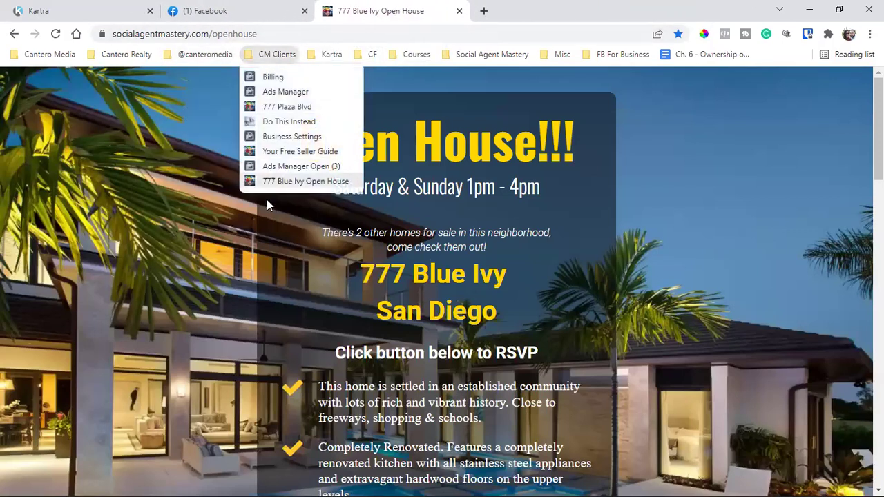
left_click(295, 150)
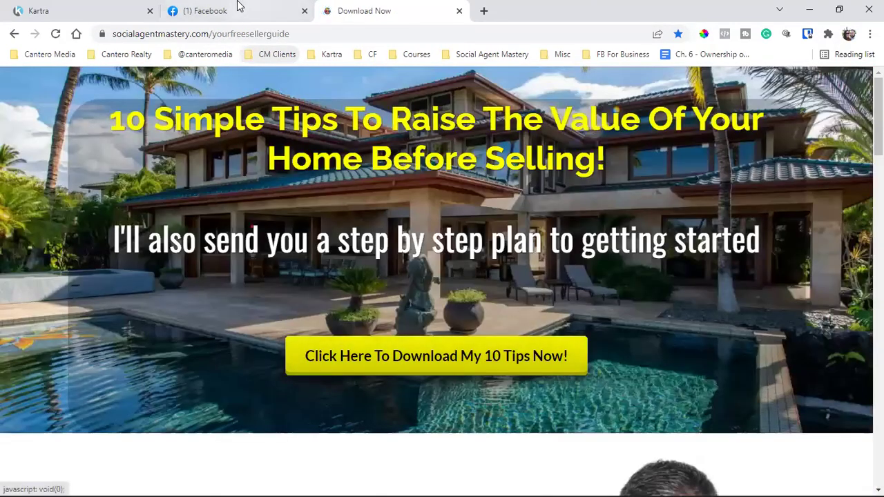
- Glance at Facebook, then return to the seller guide page and scroll through it
left_click(237, 8)
scroll(466, 258, "down", 2)
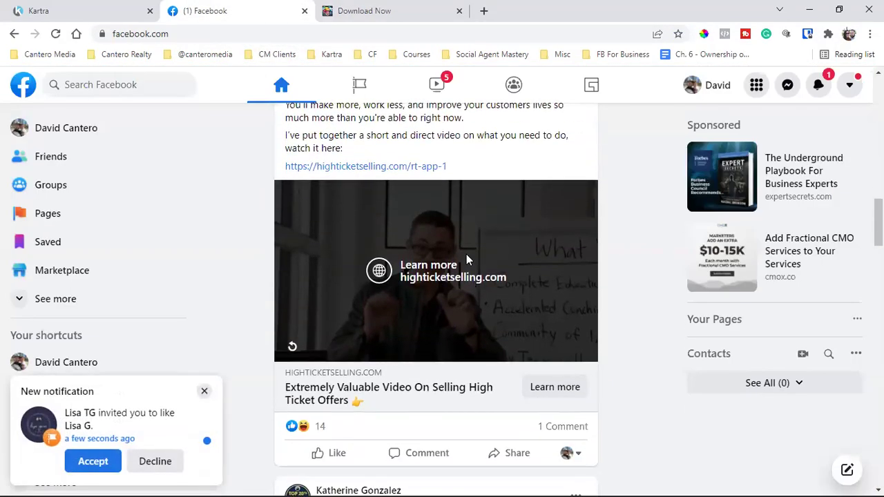
left_click(409, 9)
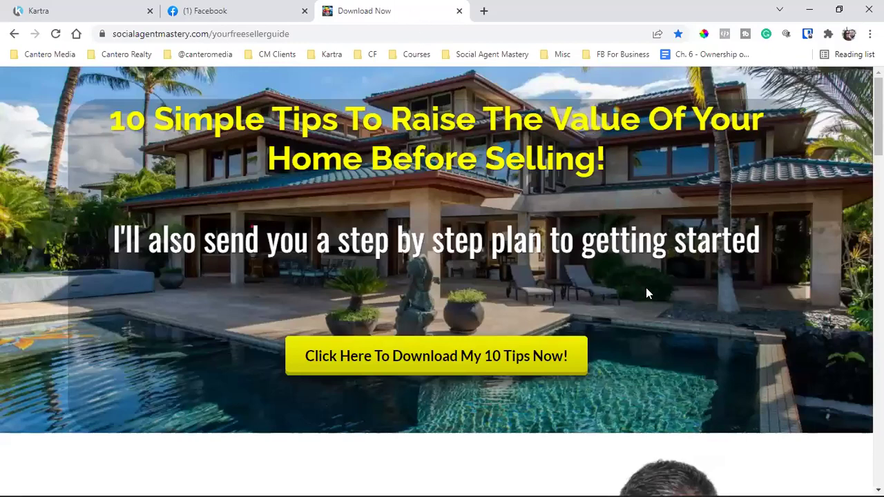
scroll(645, 287, "down", 1)
scroll(646, 287, "up", 1)
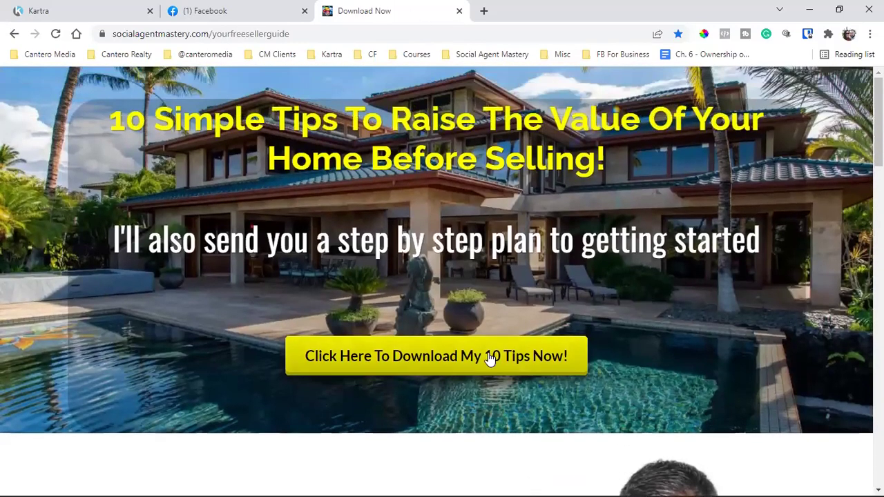
- Open the 10 Tips download form, put 'dfdf' in the email field, and submit it
left_click(409, 357)
left_click(225, 323)
type("dfdf")
left_click(478, 404)
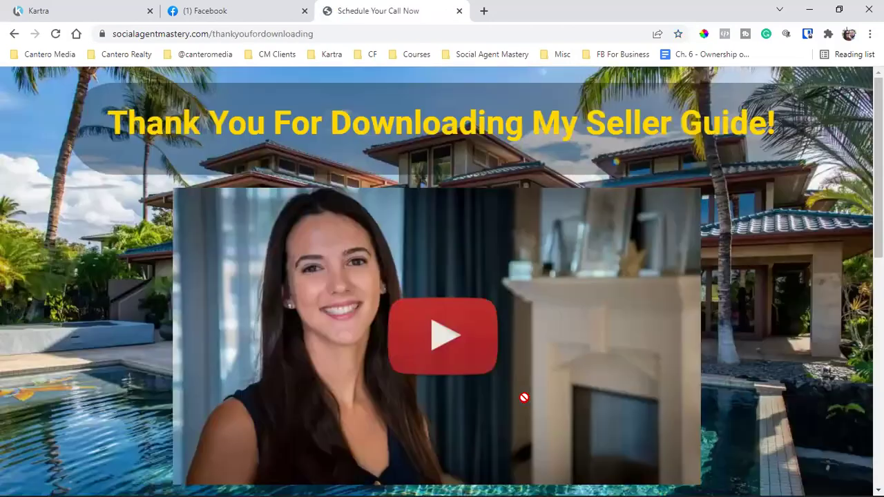
left_click(256, 36)
left_click(254, 34)
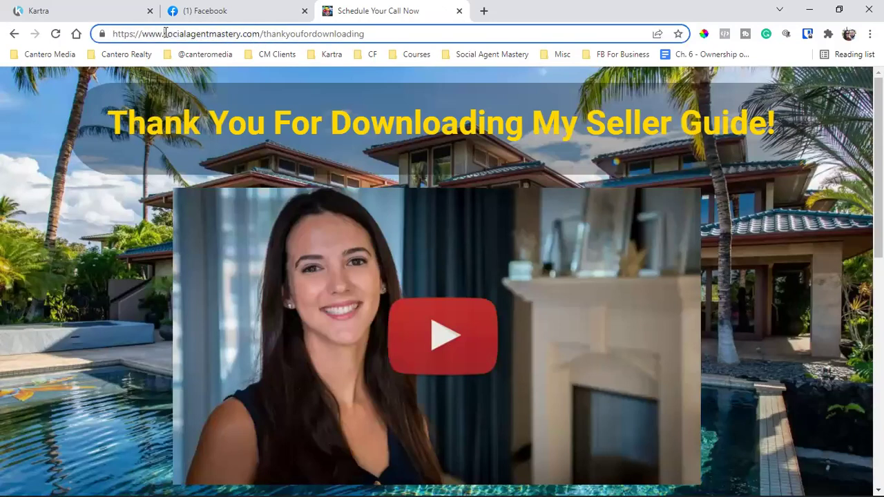
left_click_drag(165, 33, 397, 32)
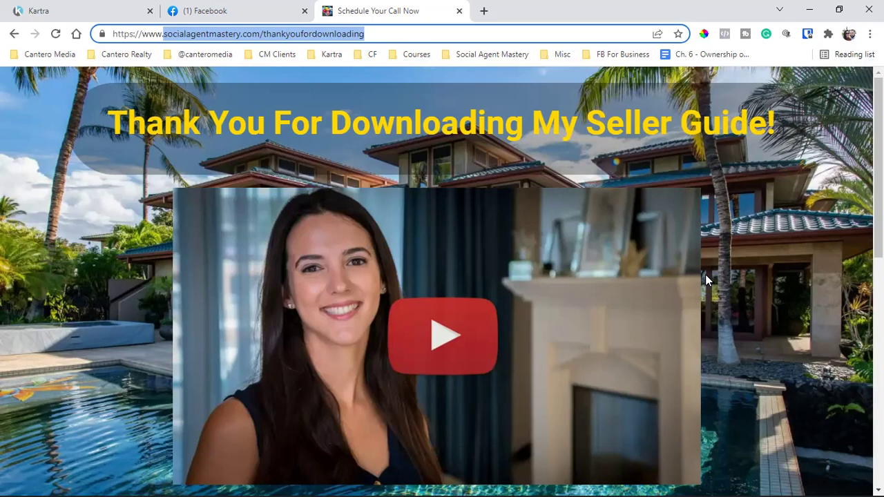
scroll(706, 275, "down", 5)
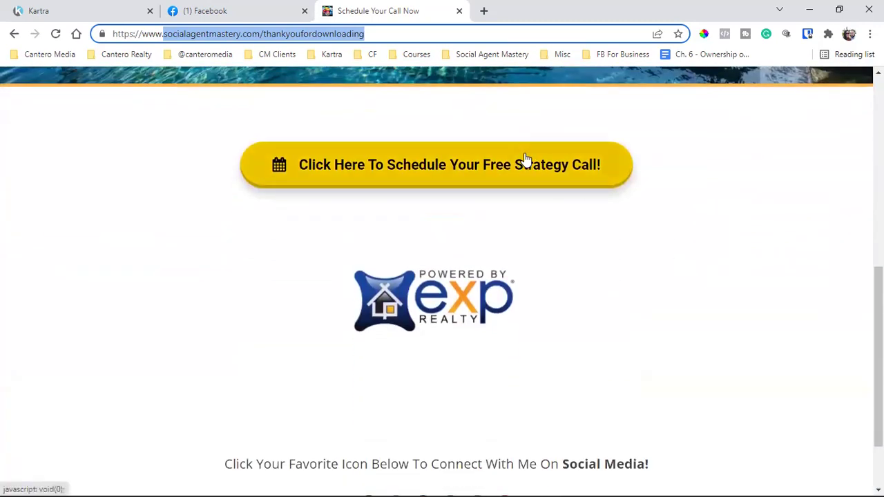
left_click(523, 159)
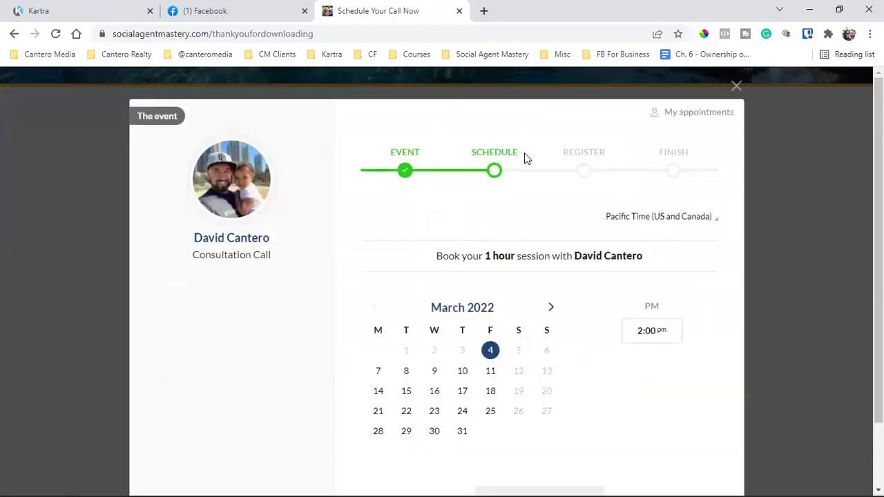
left_click(736, 88)
scroll(663, 228, "up", 7)
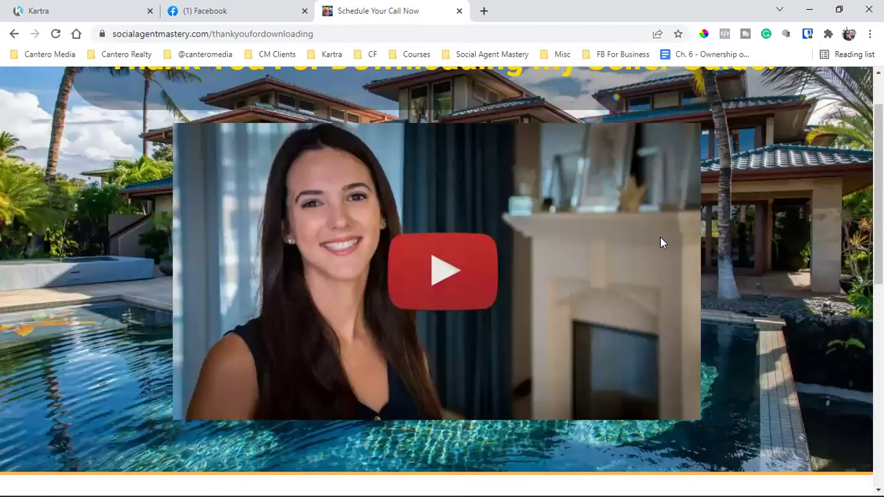
scroll(669, 254, "up", 1)
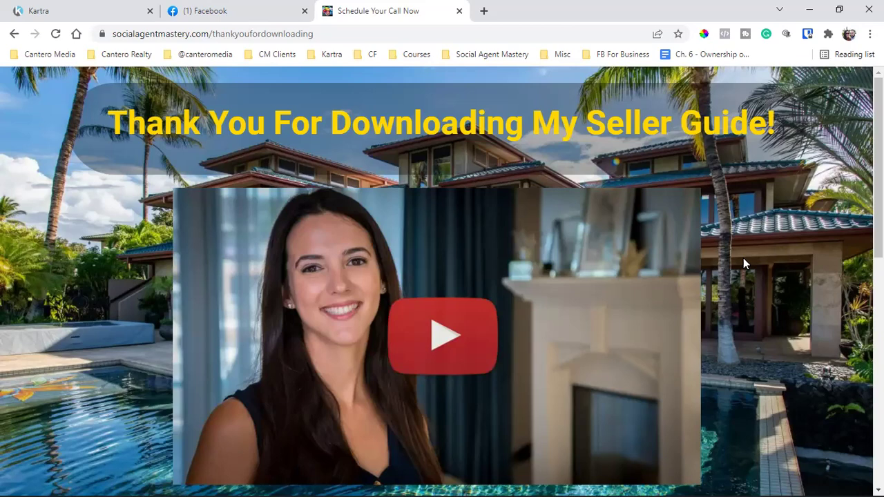
scroll(743, 258, "down", 6)
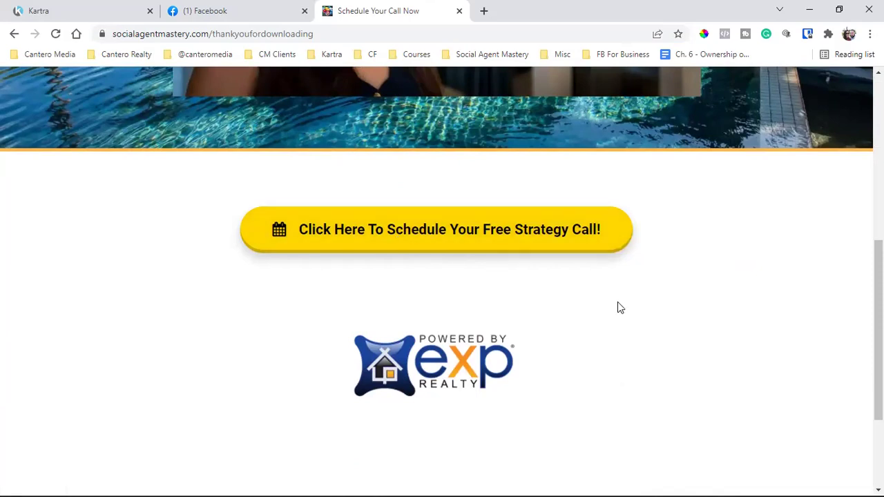
scroll(618, 302, "up", 6)
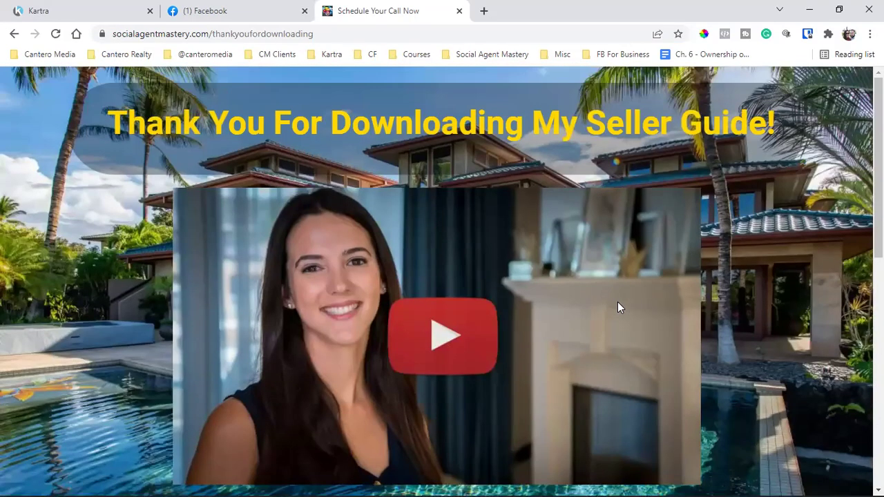
- Select the thank-you page's web address, first from the domain onward, then in full
left_click(242, 34)
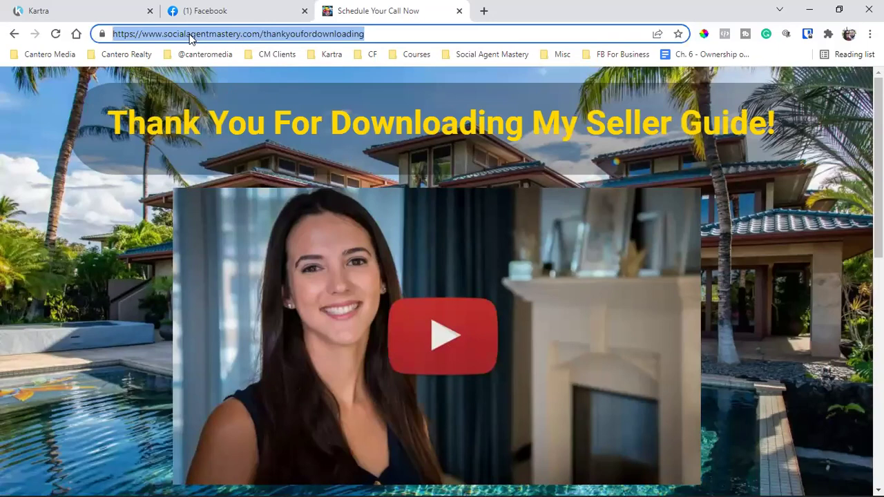
left_click(166, 34)
left_click_drag(166, 34, 515, 33)
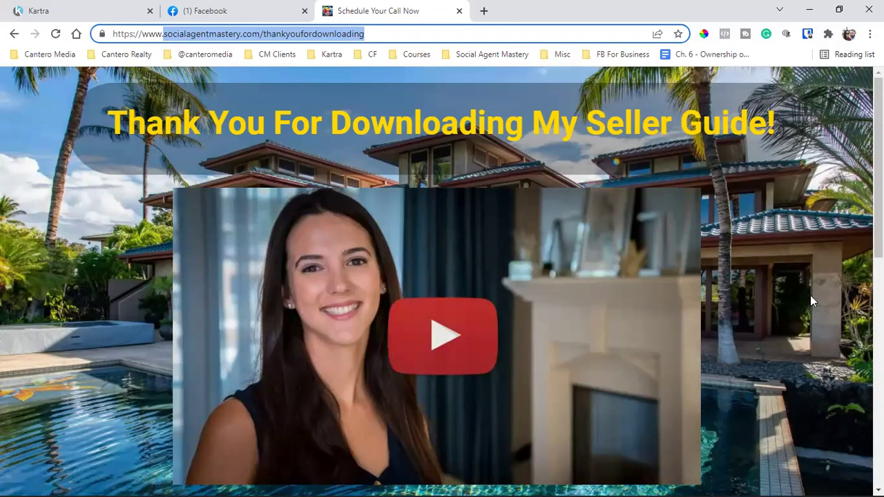
triple_click(259, 39)
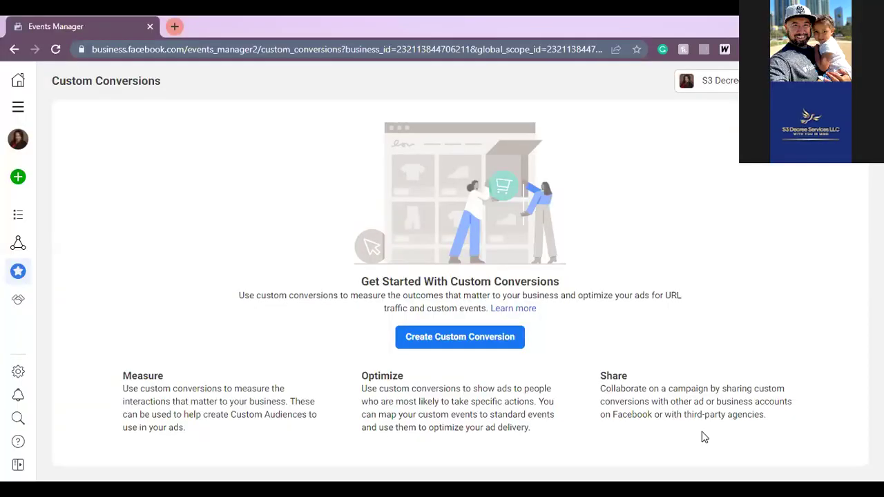
- Star the Custom Conversions page and save the bookmark named 'Custom conversion'
left_click(636, 49)
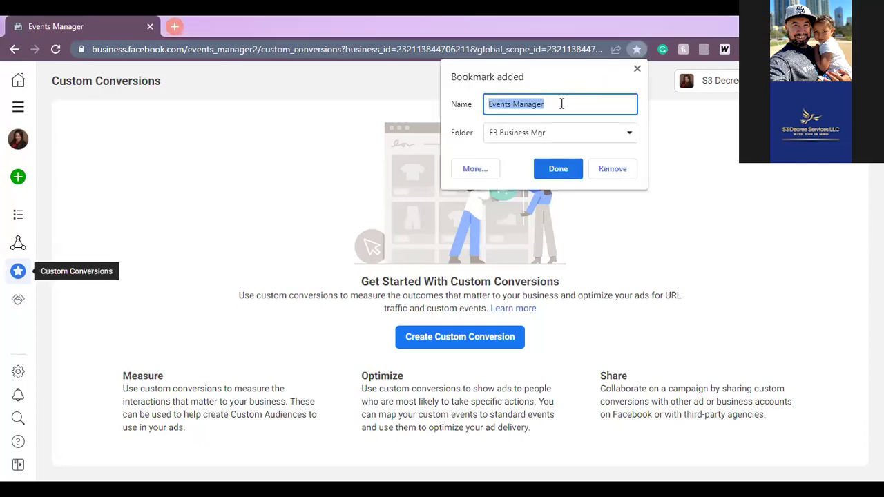
type("Custo")
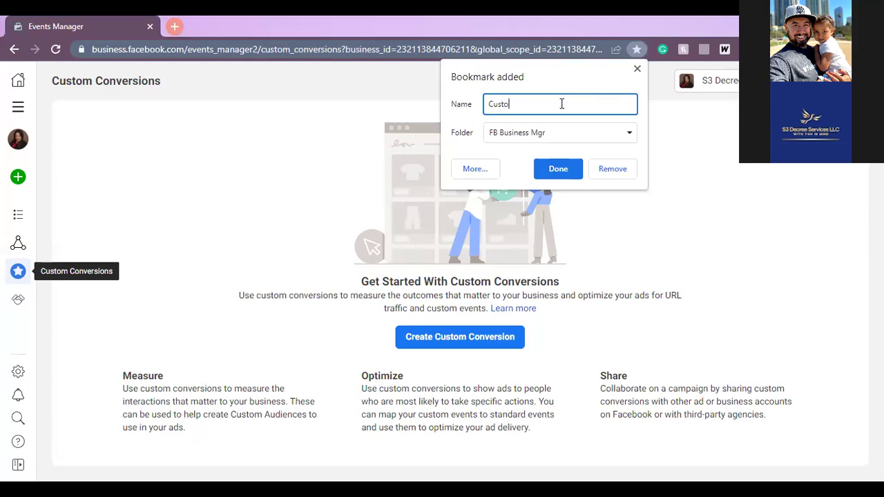
type("m conversion")
left_click(551, 173)
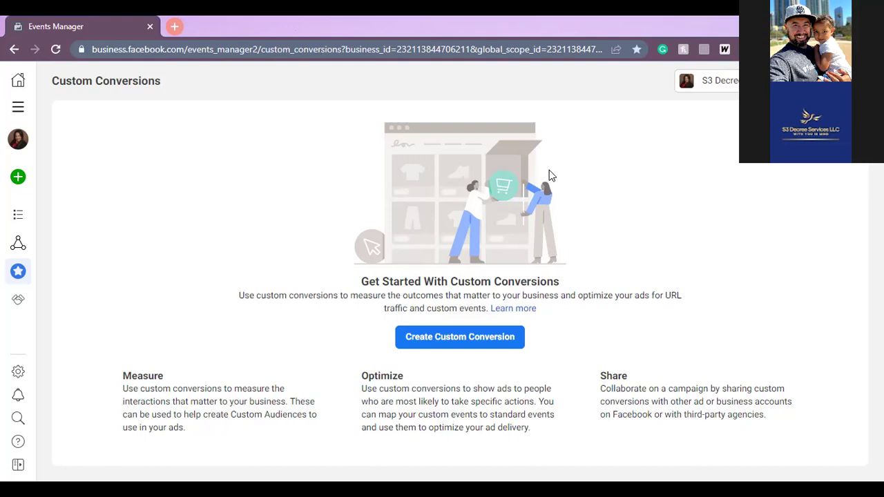
- Check that the Custom conversion bookmark sits in FB Business Mgr, close it unchanged, and open Chrome's menu
left_click(640, 51)
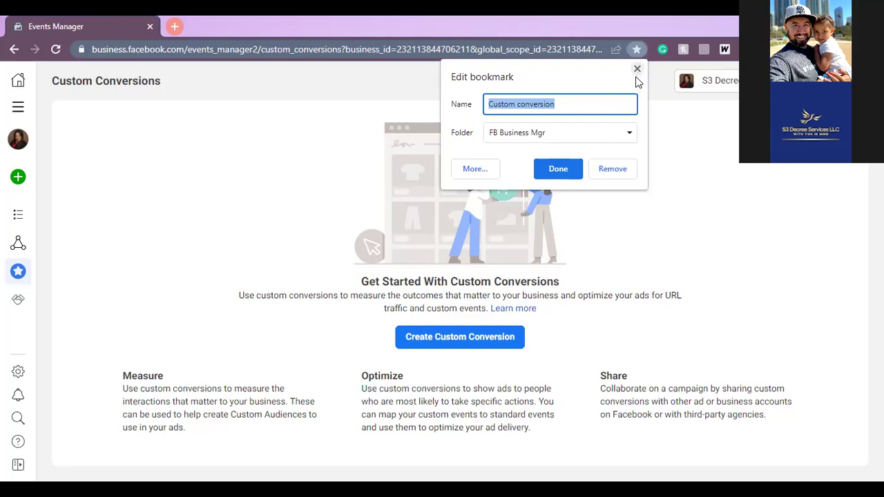
left_click(631, 134)
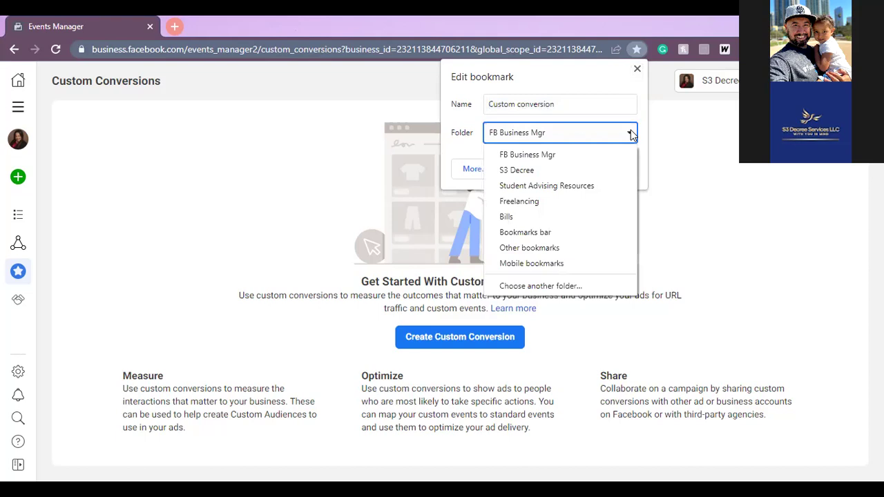
left_click(639, 70)
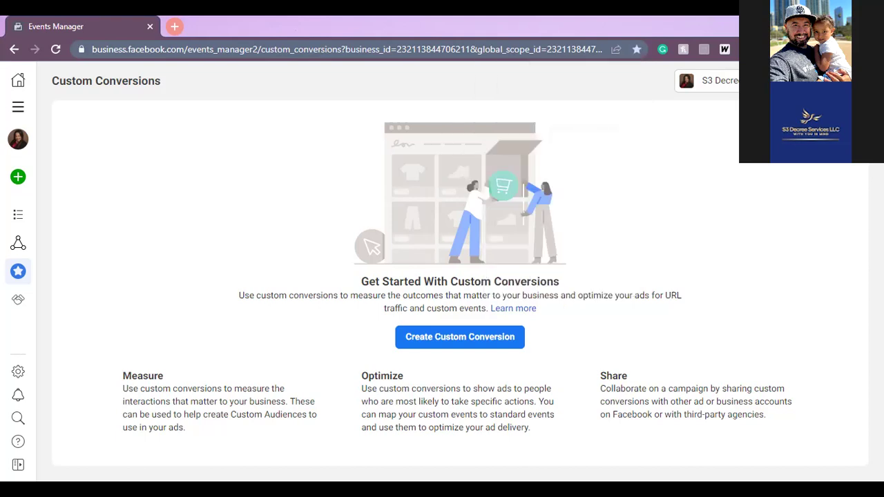
left_click(871, 49)
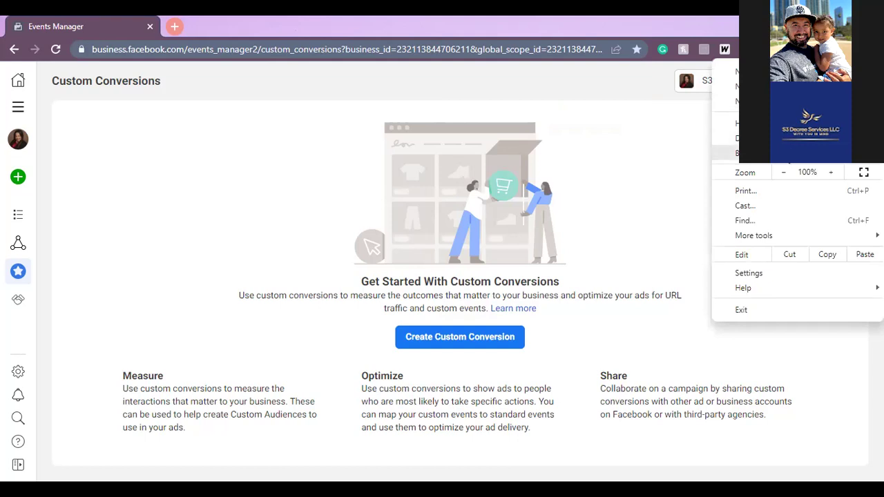
- Find Custom conversion under FB Business Mgr in Chrome's Bookmarks menu, then dismiss the menus
mouse_move(753, 152)
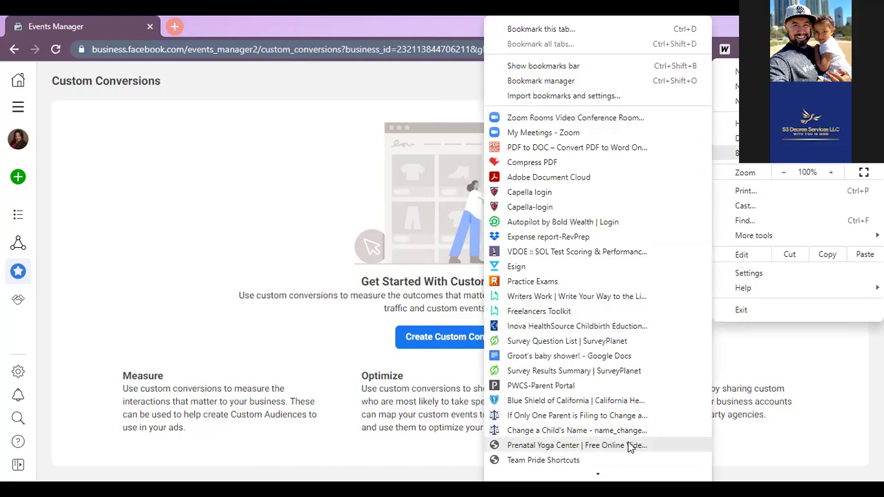
mouse_move(603, 476)
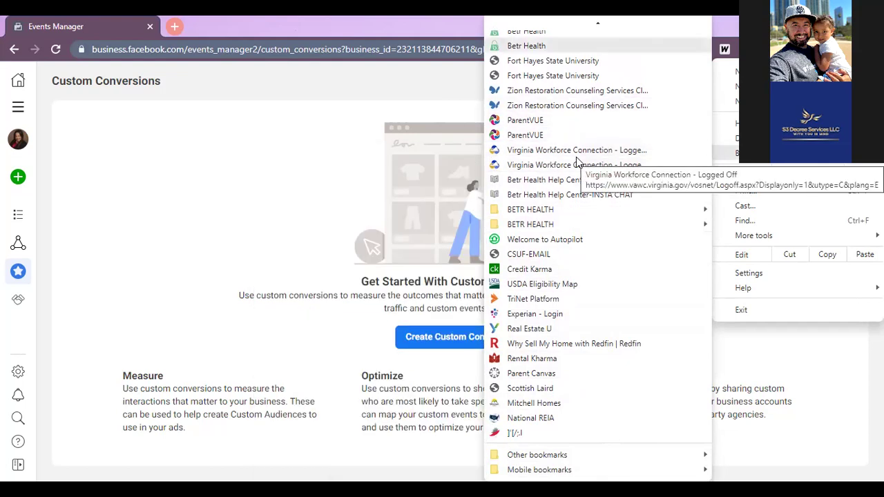
scroll(576, 157, "up", 5)
scroll(576, 156, "up", 7)
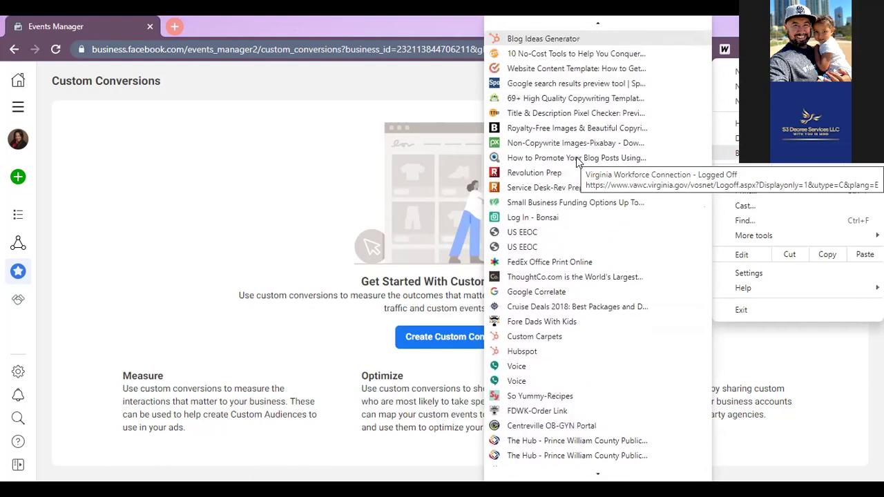
scroll(577, 160, "up", 8)
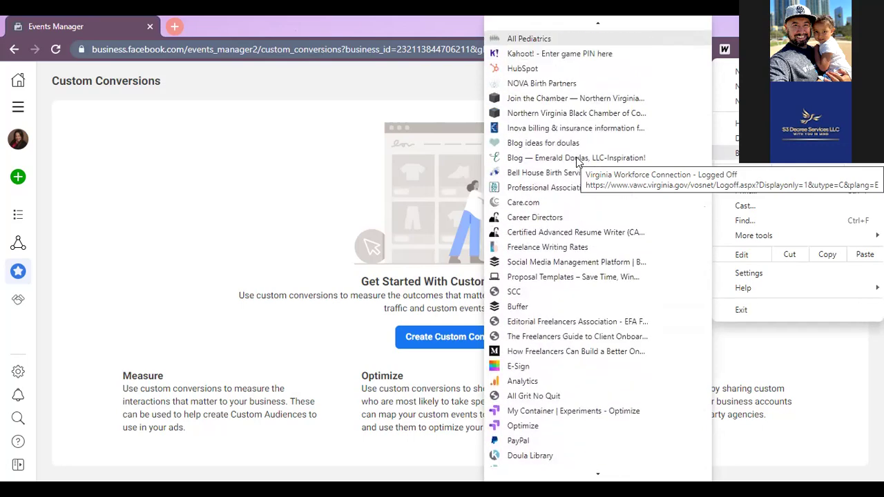
scroll(577, 160, "up", 6)
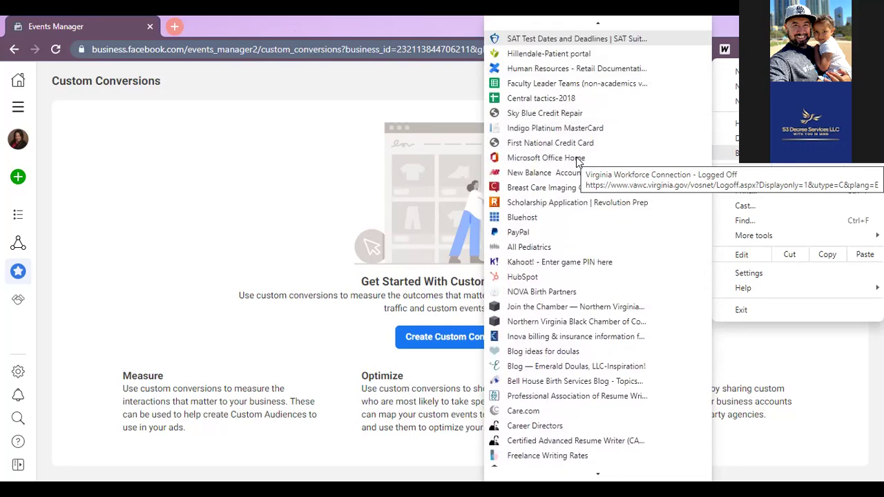
scroll(577, 160, "up", 3)
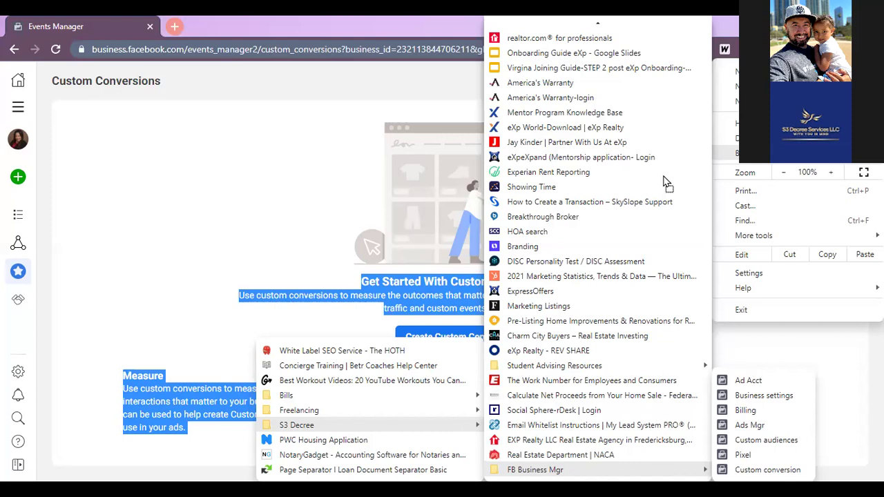
scroll(663, 175, "up", 15)
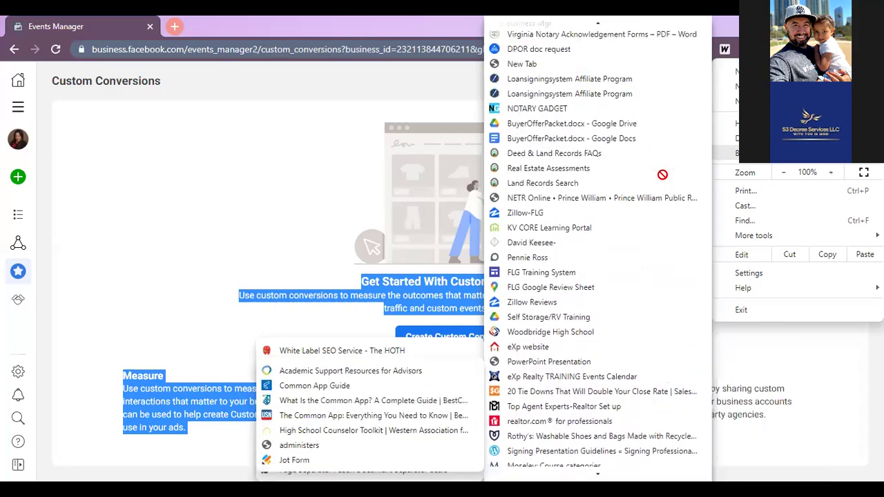
scroll(641, 24, "up", 12)
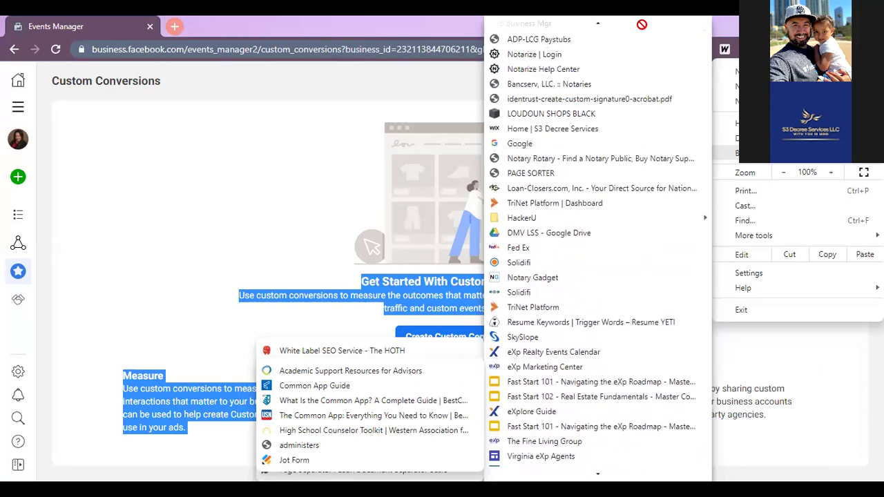
key("Escape")
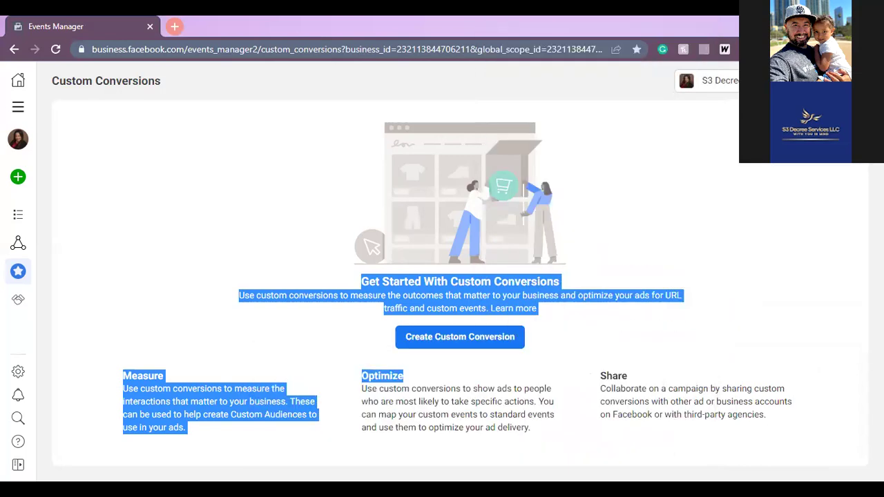
left_click(872, 49)
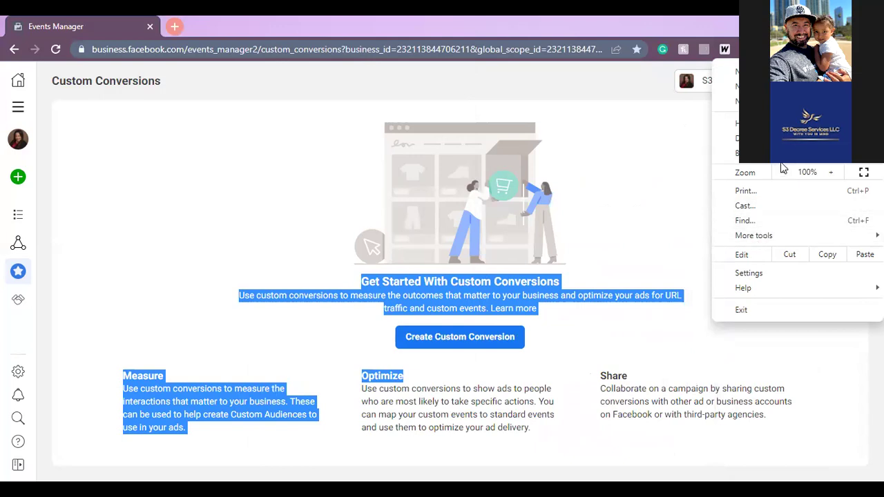
mouse_move(783, 153)
scroll(588, 429, "down", 5)
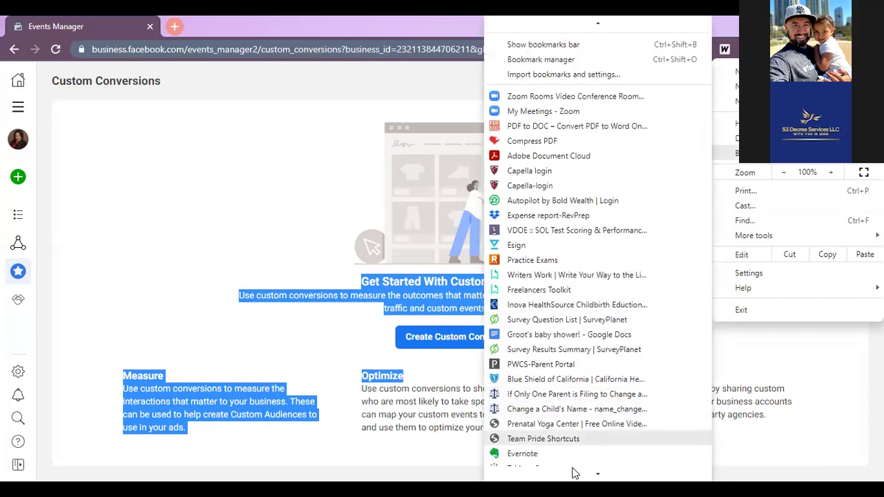
scroll(597, 248, "down", 13)
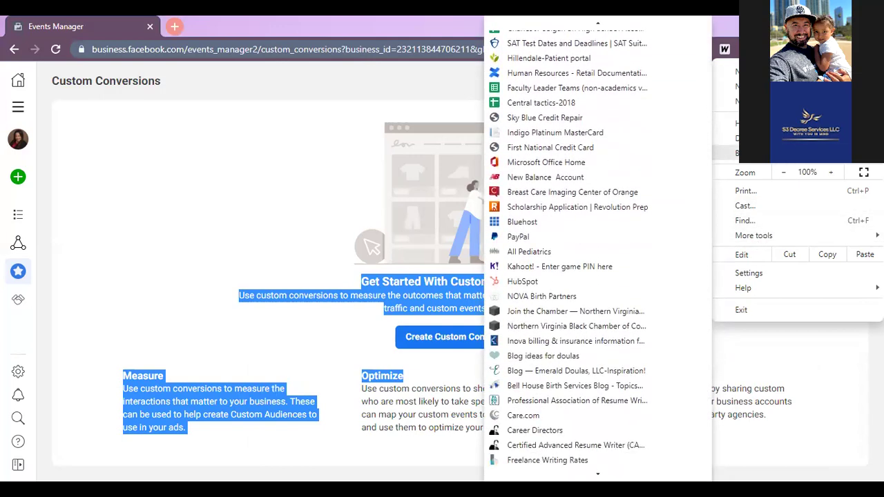
scroll(597, 248, "down", 13)
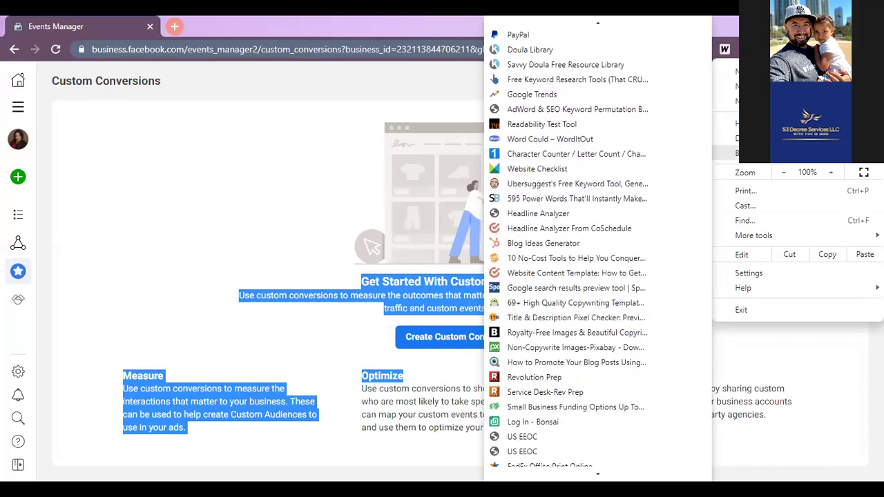
scroll(597, 249, "down", 8)
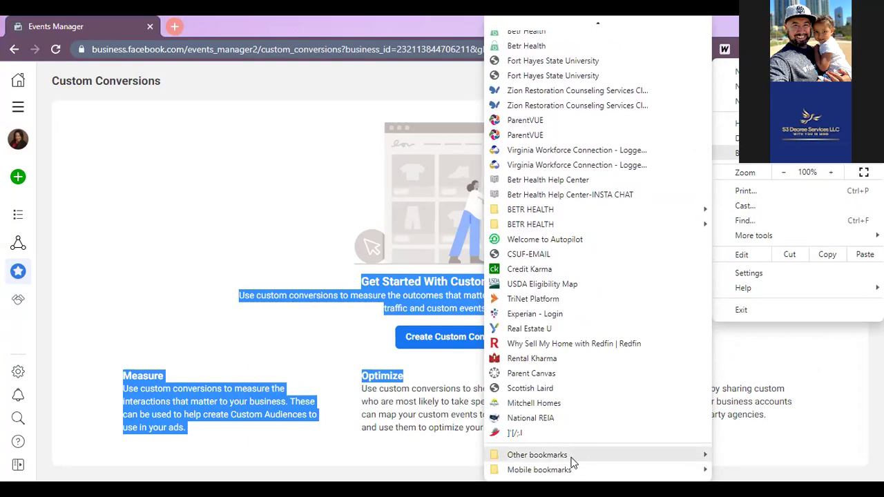
mouse_move(572, 457)
mouse_move(474, 426)
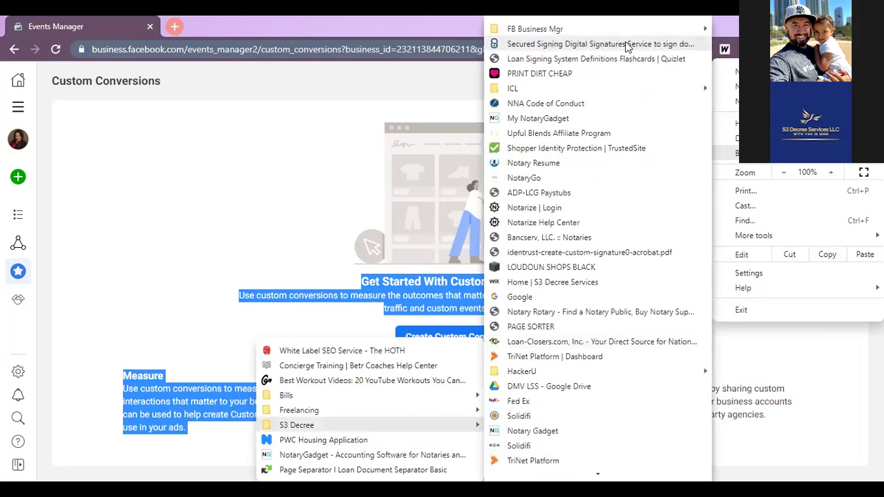
mouse_move(628, 25)
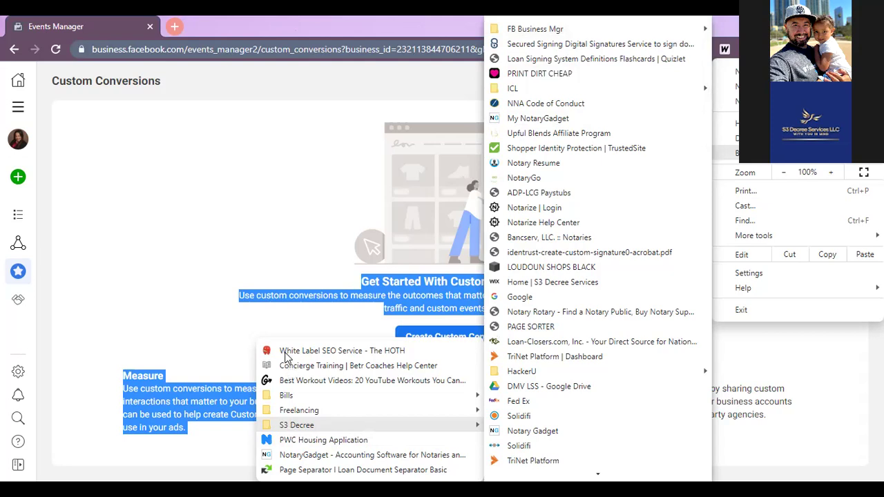
key("Escape")
key("Escape")
key("Escape")
left_click(871, 49)
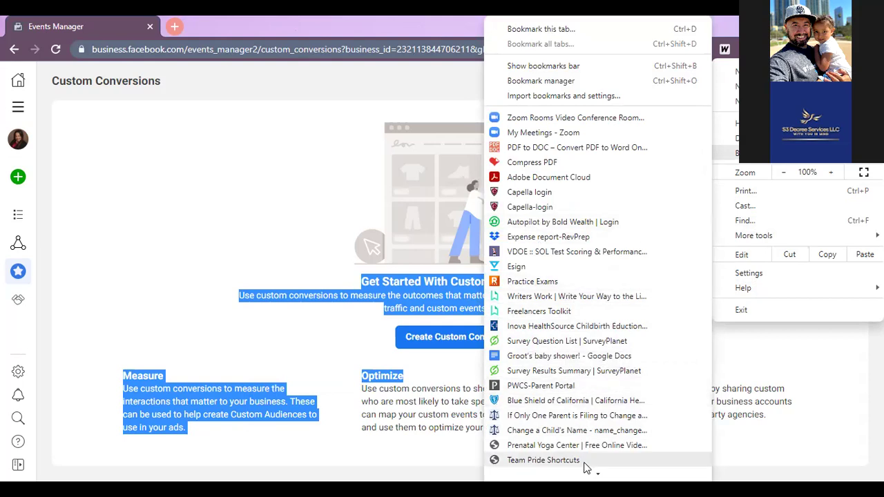
left_click(567, 28)
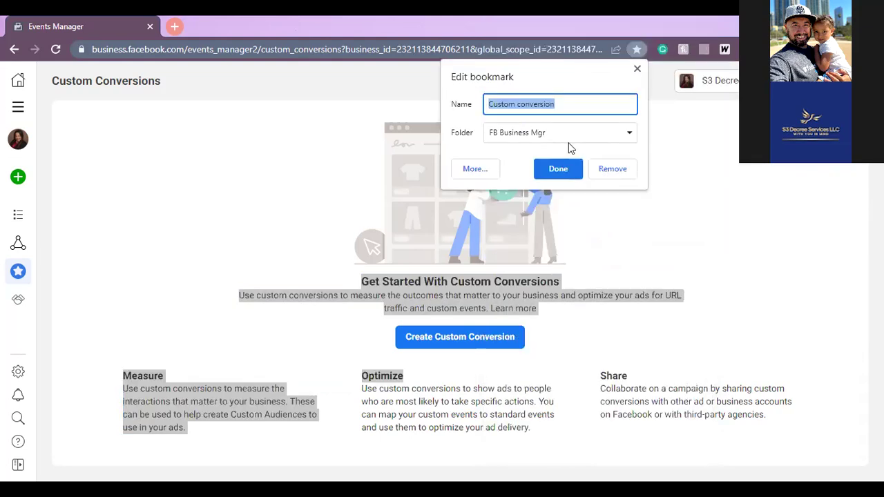
left_click(637, 71)
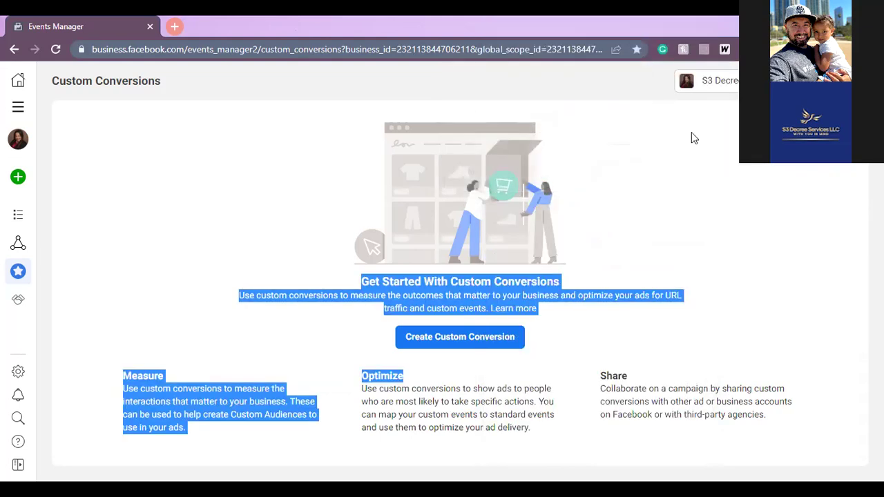